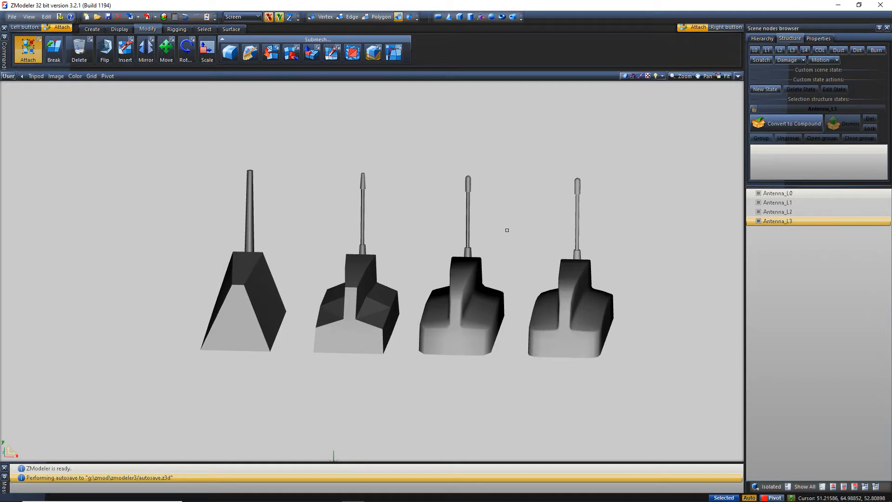
{"action": "left_click", "coordinate": [107, 76]}
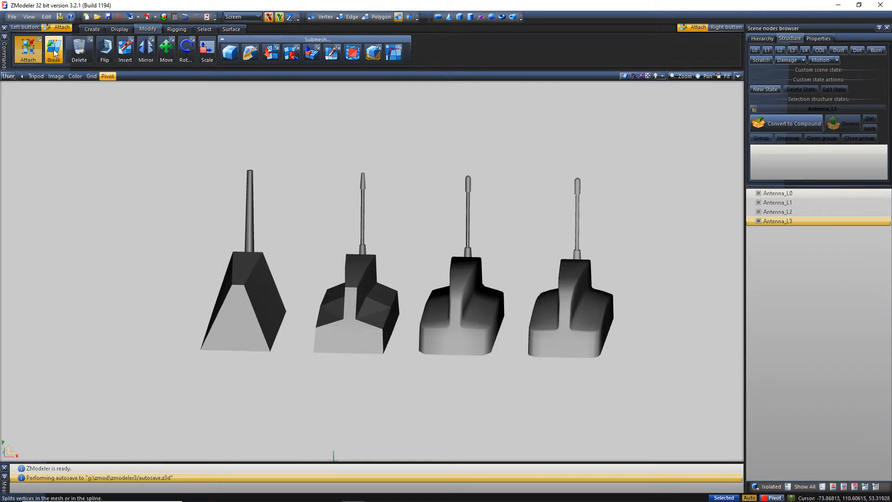
{"action": "left_click", "coordinate": [12, 19]}
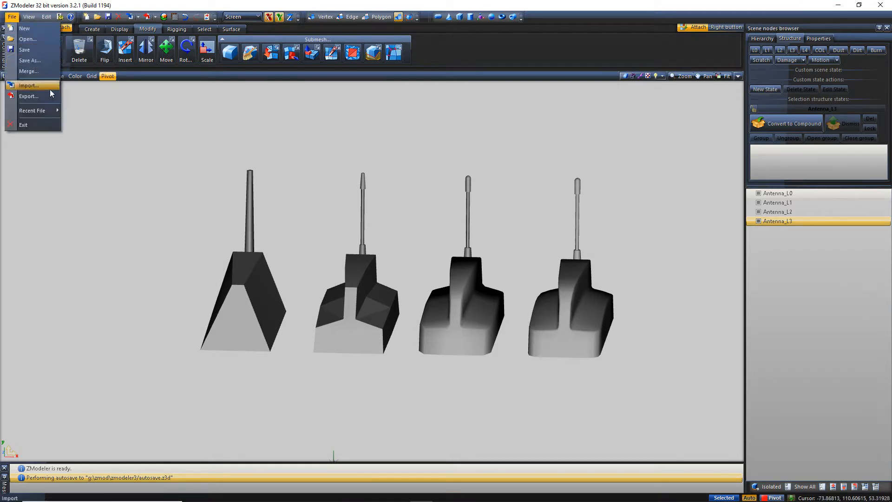
{"action": "left_click", "coordinate": [376, 132]}
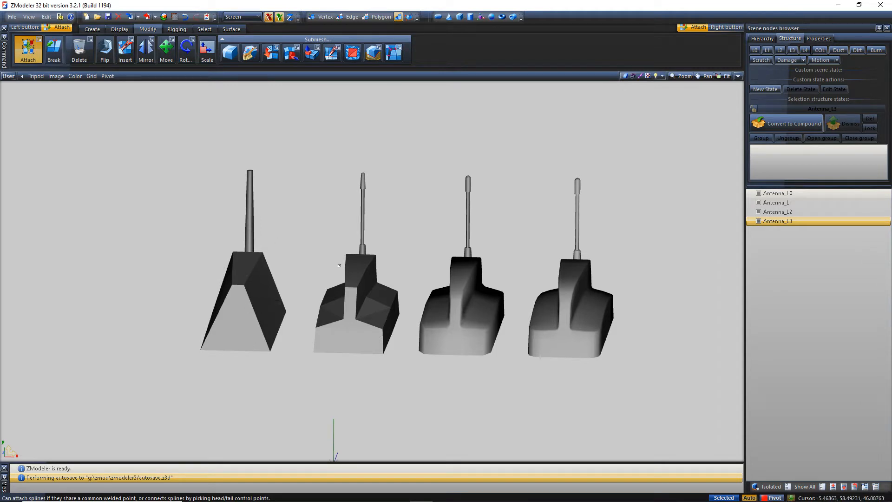
Step: Examine the four antenna detail-level models from the front, the back and the side
{"action": "mouse_move", "coordinate": [499, 274]}
{"action": "middle_mouse_down"}
{"action": "mouse_move", "coordinate": [437, 276]}
{"action": "mouse_move", "coordinate": [522, 273]}
{"action": "mouse_move", "coordinate": [512, 272]}
{"action": "middle_mouse_up"}
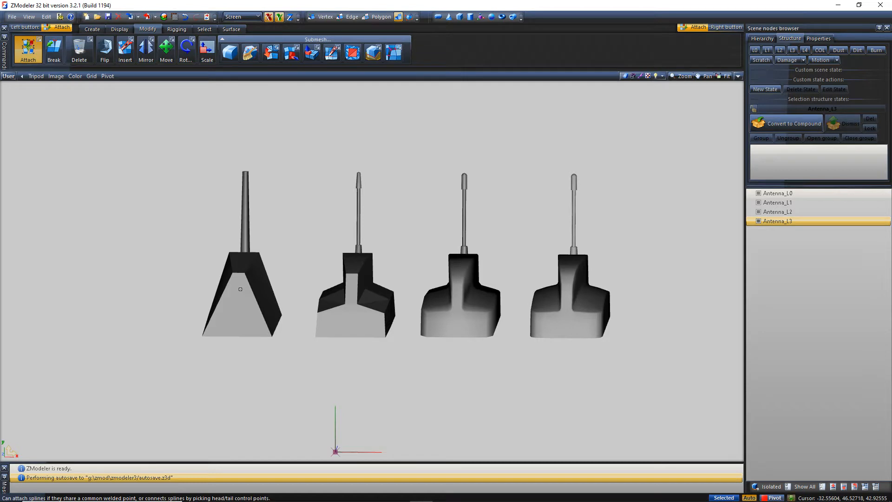
{"action": "middle_click_drag", "start_coordinate": [269, 287], "coordinate": [237, 289]}
{"action": "middle_click_drag", "start_coordinate": [495, 190], "coordinate": [516, 194]}
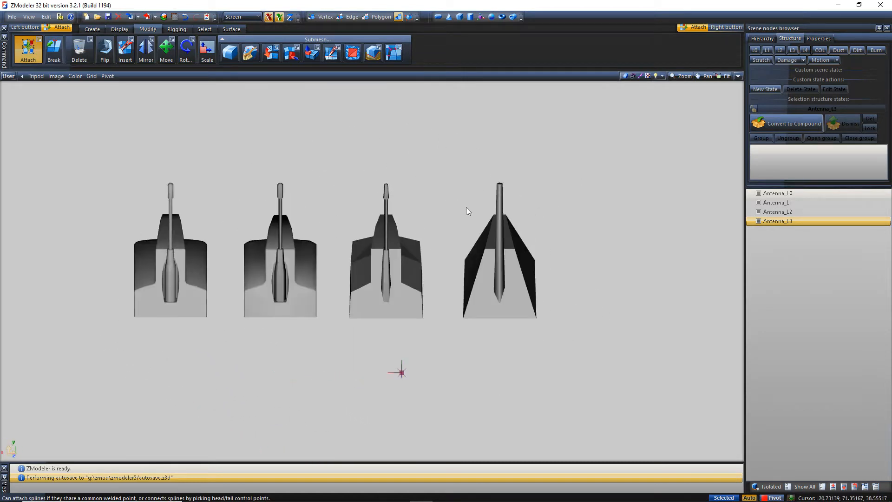
{"action": "middle_click_drag", "start_coordinate": [467, 207], "coordinate": [516, 204]}
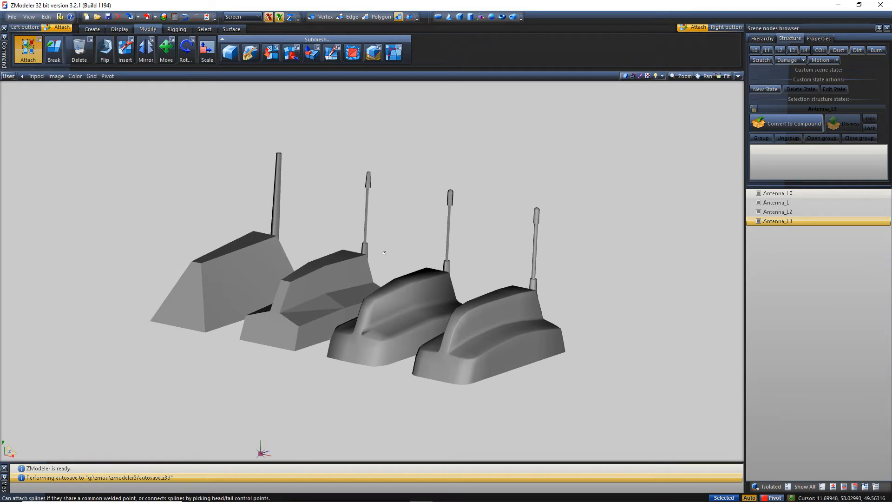
{"action": "middle_click_drag", "start_coordinate": [384, 252], "coordinate": [400, 251]}
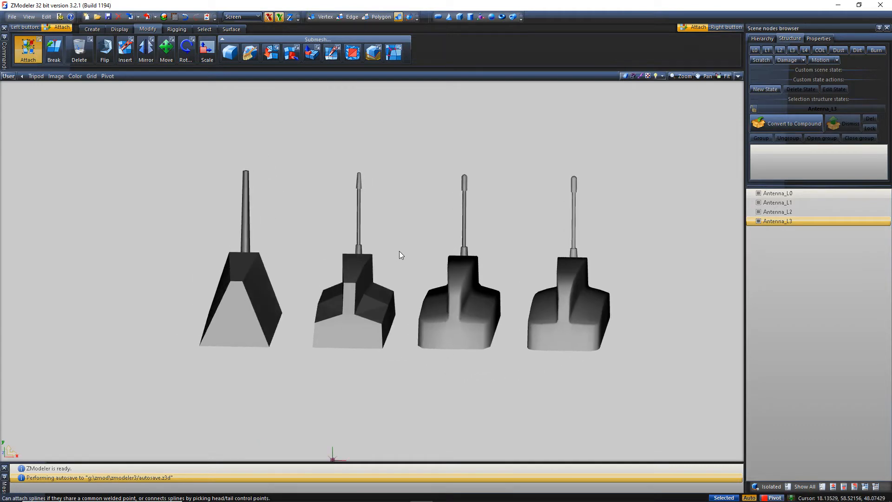
{"action": "middle_click_drag", "start_coordinate": [526, 261], "coordinate": [269, 144]}
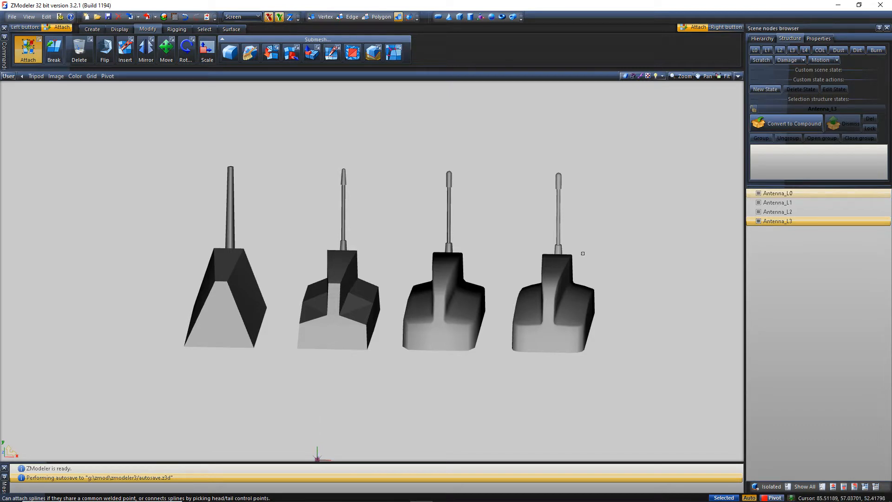
Step: Switch to the four-viewport layout, enlarge the left-hand views, and overlay wireframe on the solid antennas in the User view
{"action": "left_click", "coordinate": [738, 76]}
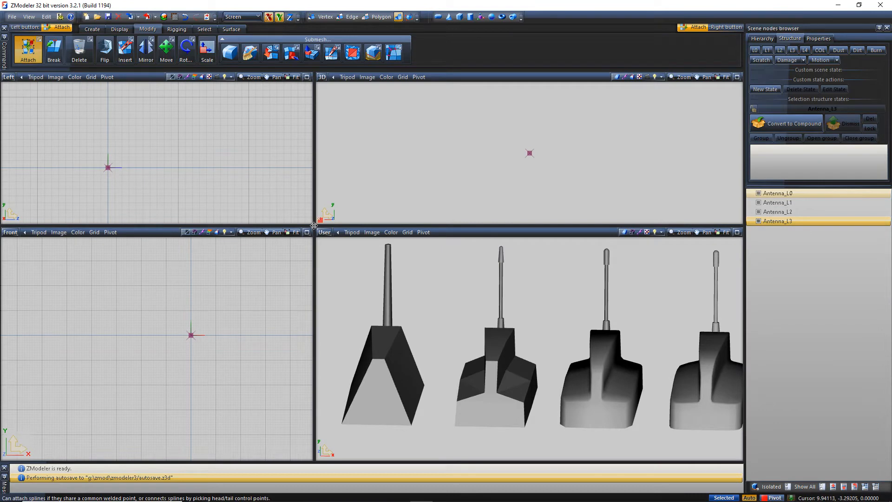
{"action": "left_click_drag", "start_coordinate": [314, 226], "coordinate": [377, 248]}
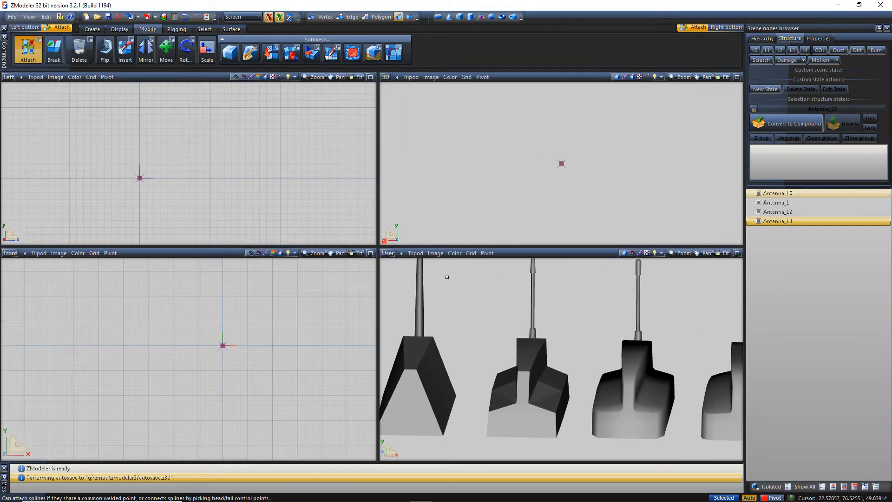
{"action": "left_click", "coordinate": [635, 253]}
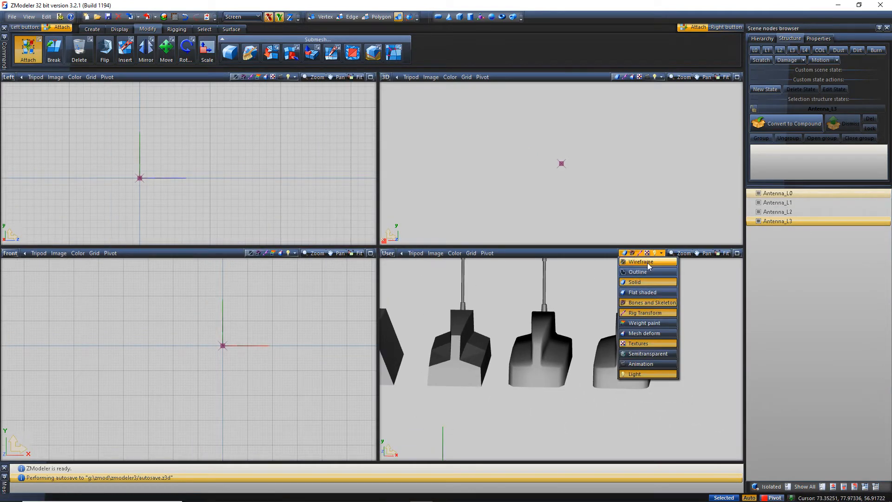
{"action": "left_click", "coordinate": [646, 261]}
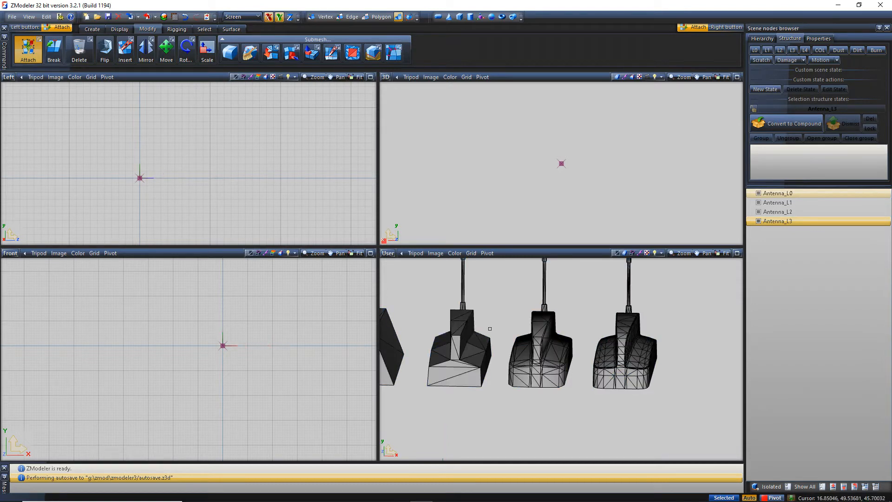
{"action": "middle_click_drag", "start_coordinate": [488, 329], "coordinate": [519, 336]}
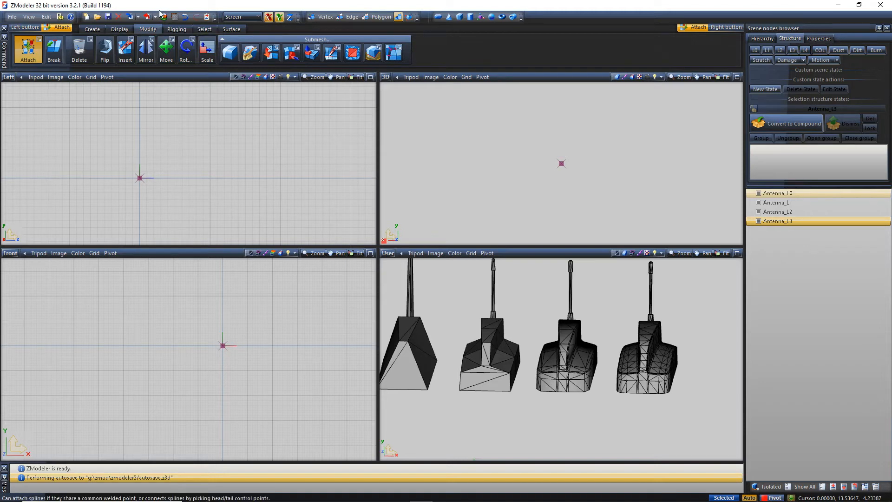
Step: Delete the existing New Material and create a fresh one with the GTAV vehicle_mesh preset from the vehicle generic shaders
{"action": "left_click", "coordinate": [164, 17]}
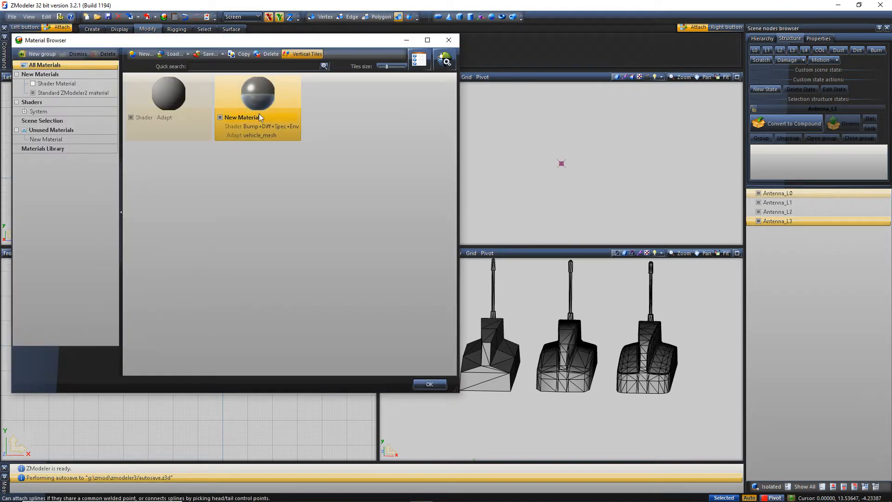
{"action": "left_click", "coordinate": [271, 55]}
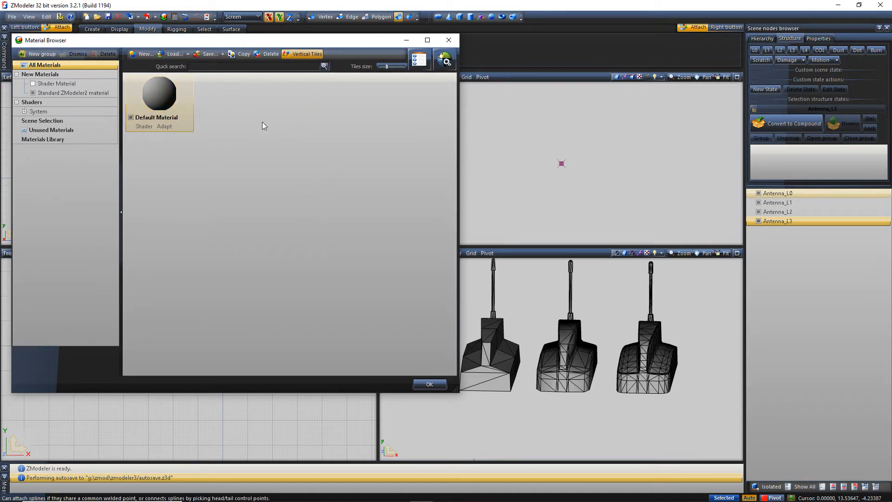
{"action": "left_click", "coordinate": [137, 55]}
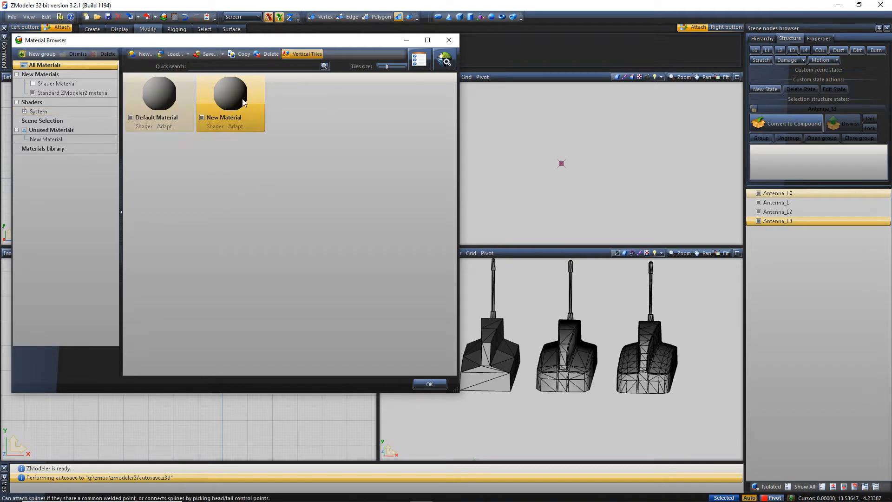
{"action": "left_click", "coordinate": [444, 60]}
{"action": "mouse_move", "coordinate": [458, 91]}
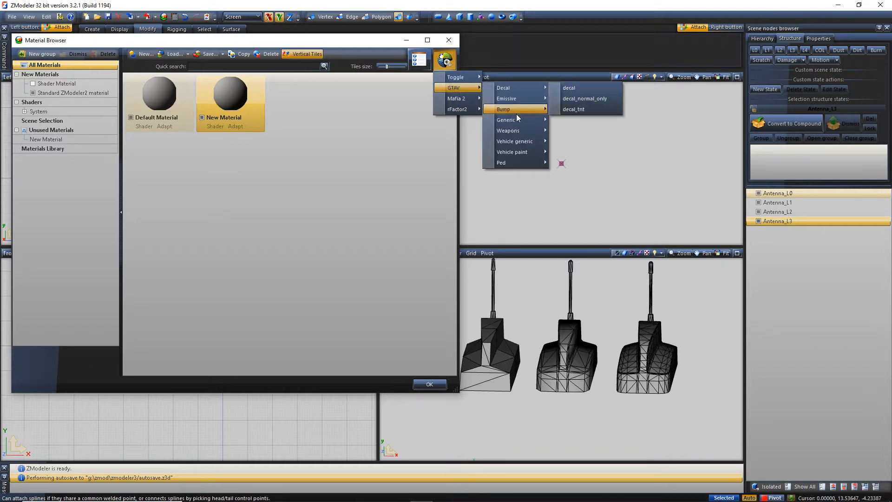
{"action": "mouse_move", "coordinate": [516, 140]}
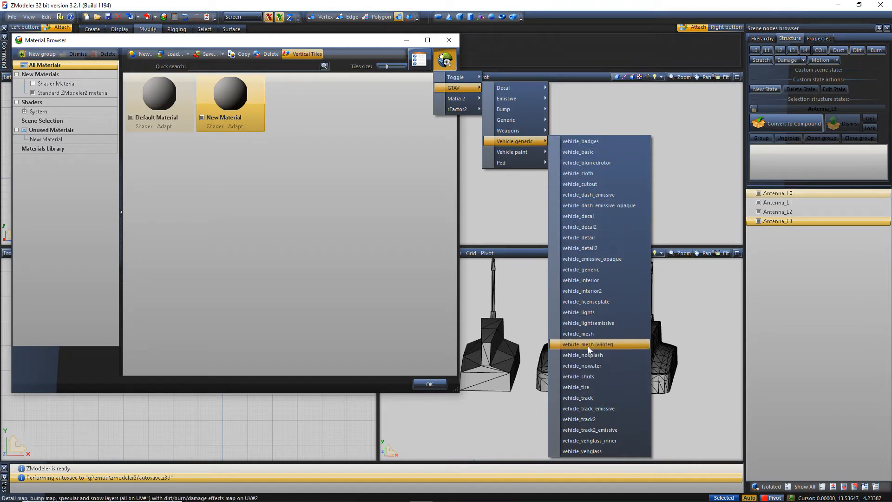
{"action": "left_click", "coordinate": [595, 333]}
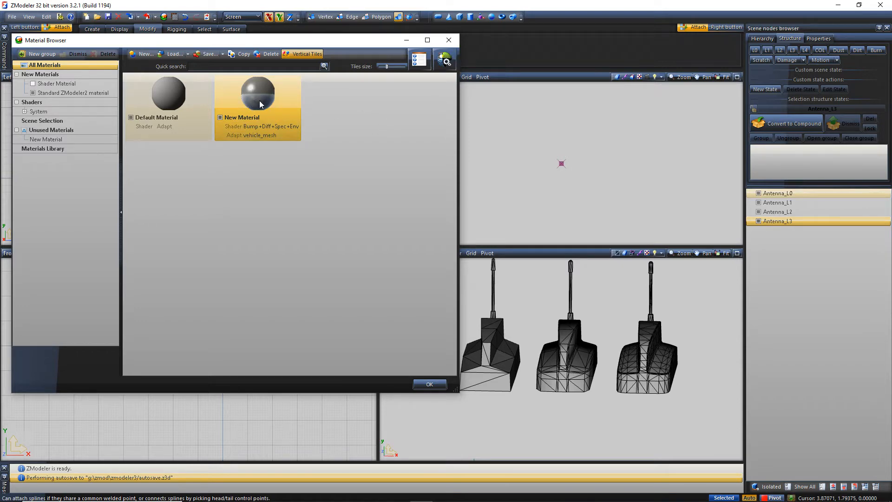
{"action": "left_click", "coordinate": [449, 40]}
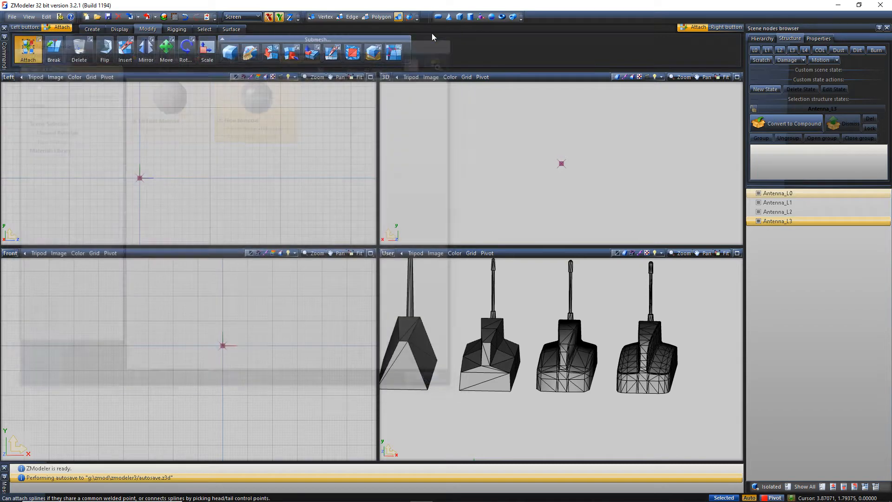
Step: Inspect the loaded textures black.png, spec_dark.png and env.dds in the Textures Browser
{"action": "left_click", "coordinate": [175, 17]}
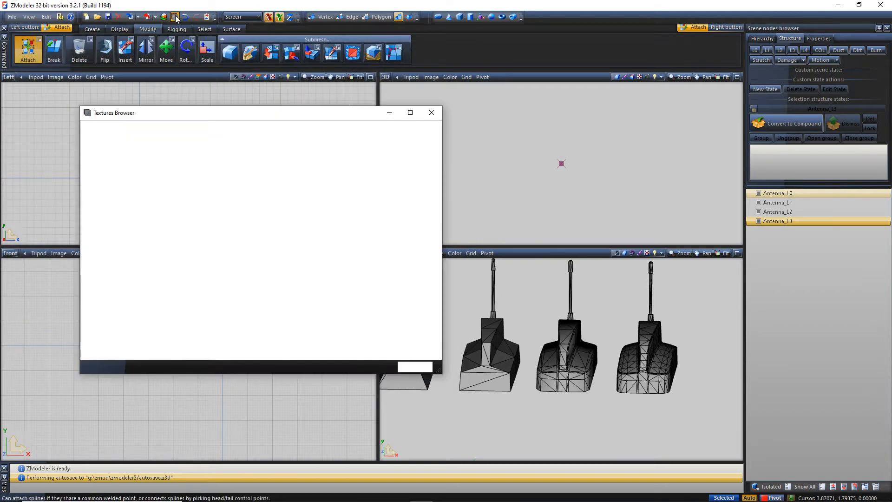
{"action": "left_click", "coordinate": [434, 114]}
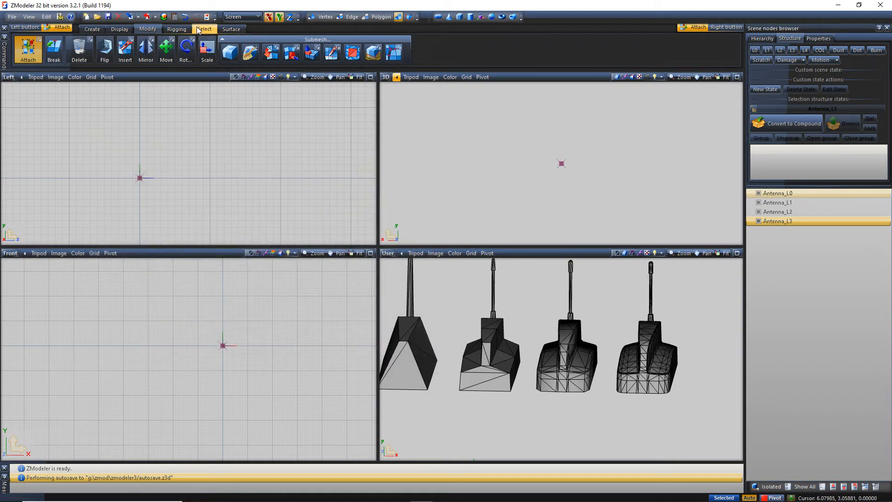
{"action": "left_click", "coordinate": [175, 18]}
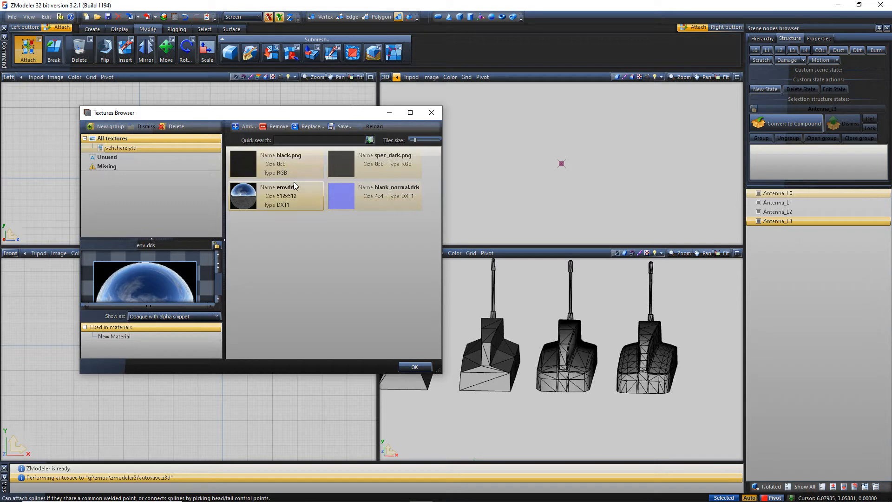
{"action": "left_click", "coordinate": [316, 166]}
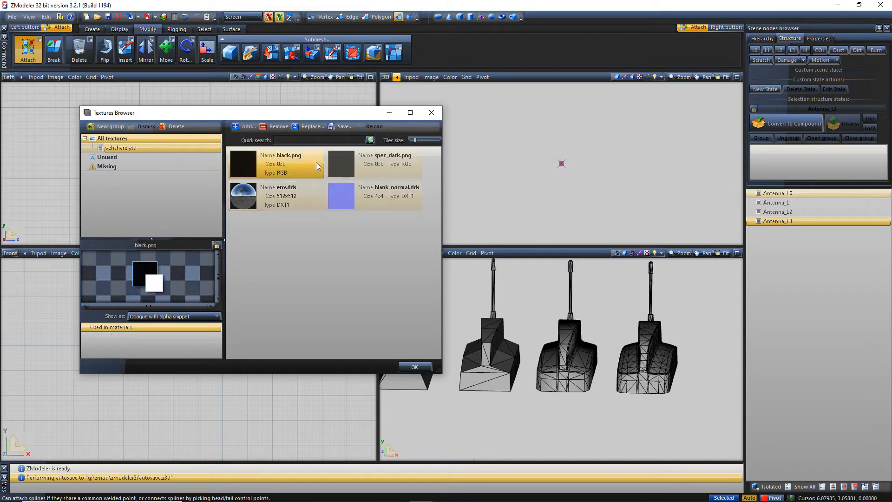
{"action": "left_click", "coordinate": [397, 162]}
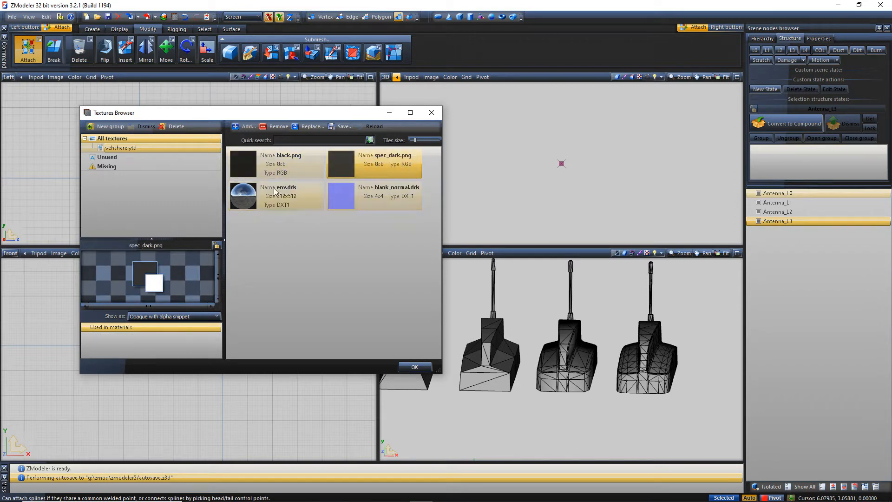
{"action": "left_click", "coordinate": [288, 202]}
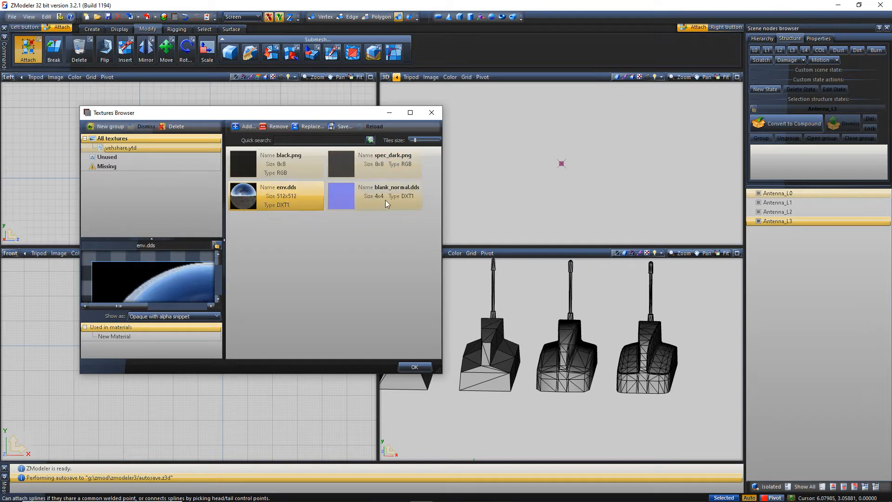
{"action": "left_click", "coordinate": [250, 127]}
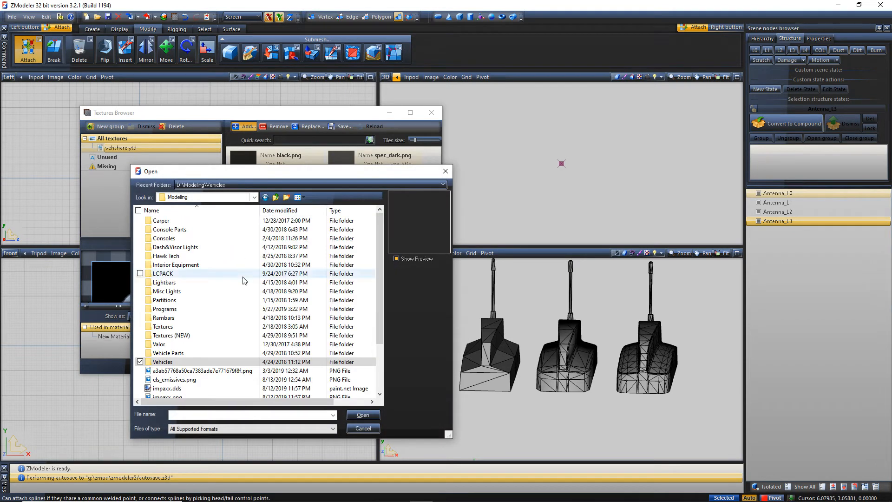
{"action": "double_click", "coordinate": [236, 336]}
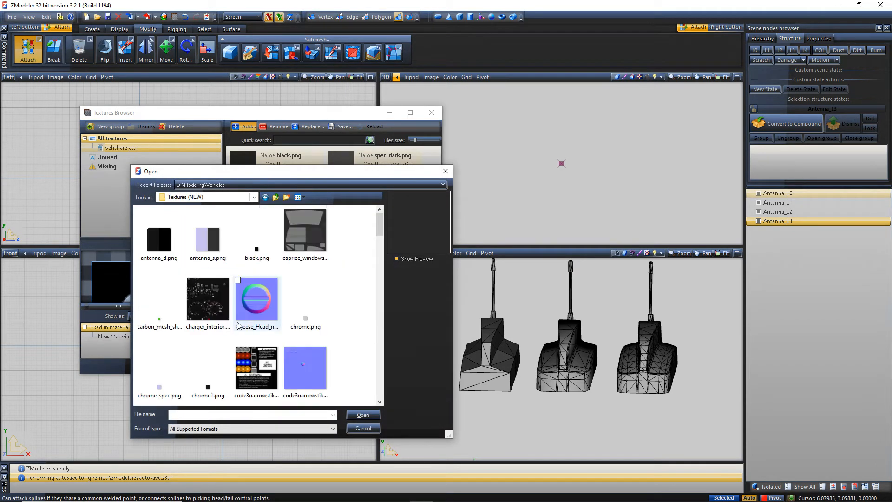
{"action": "scroll", "coordinate": [282, 312], "scroll_direction": "down", "scroll_amount": 10}
{"action": "scroll", "coordinate": [282, 312], "scroll_direction": "up", "scroll_amount": 10}
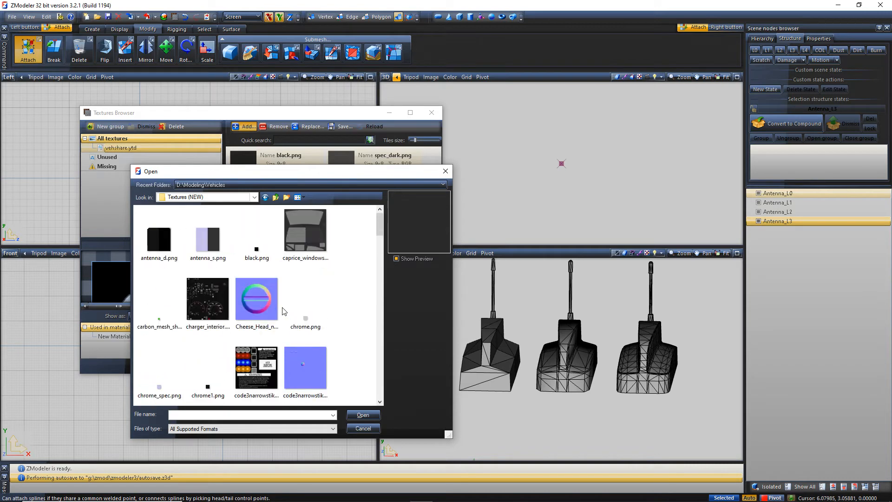
{"action": "left_click", "coordinate": [445, 172]}
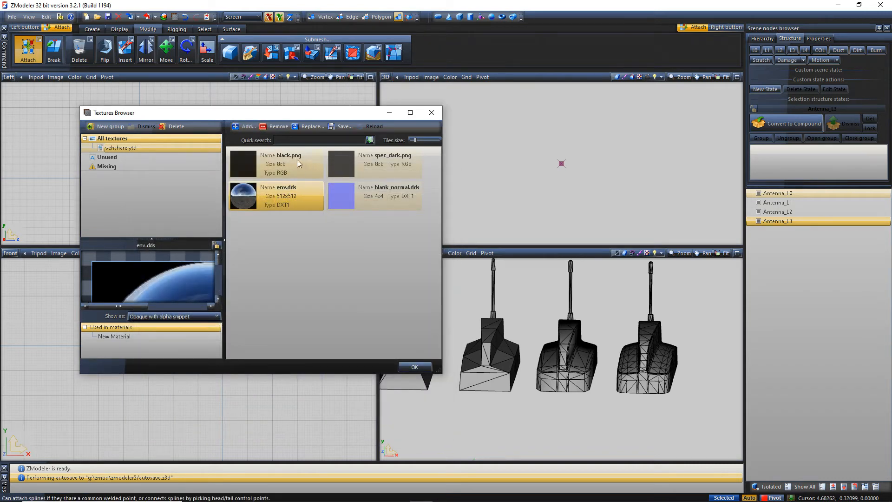
Step: Add Hex_Head_normals.jpg from the Textures (NEW) folder to the texture list and remove it again
{"action": "left_click", "coordinate": [293, 160]}
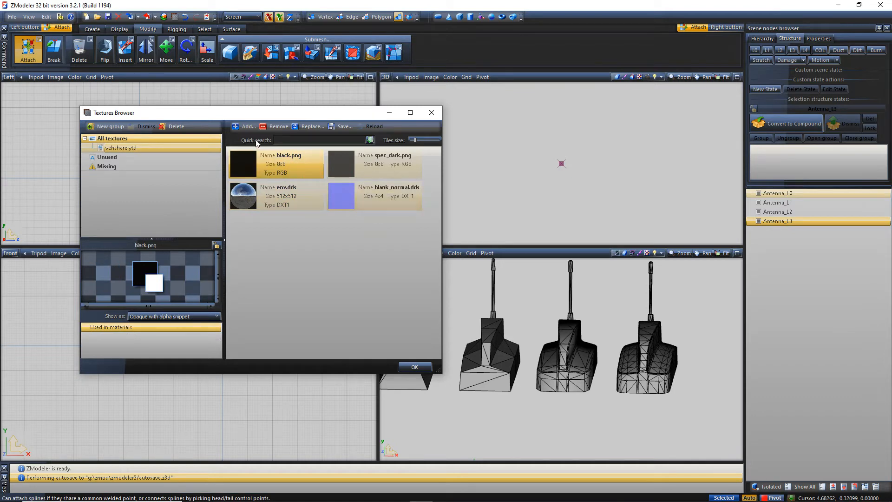
{"action": "left_click", "coordinate": [247, 127]}
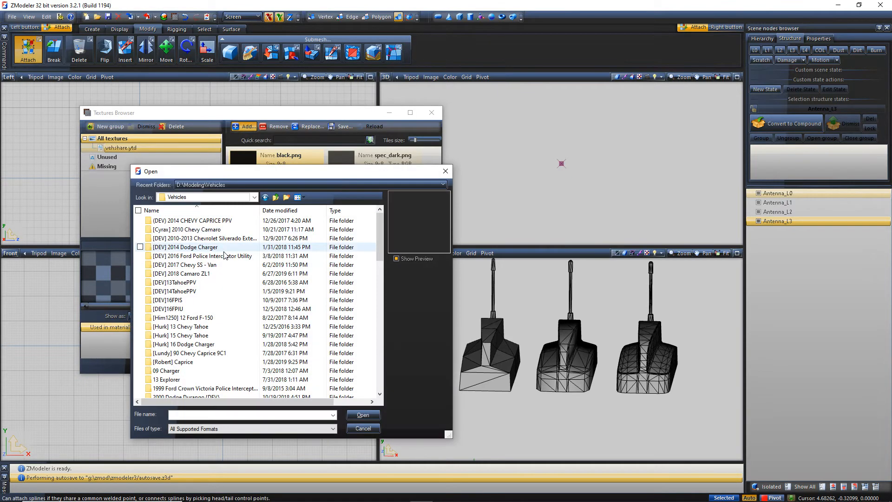
{"action": "left_click", "coordinate": [276, 197]}
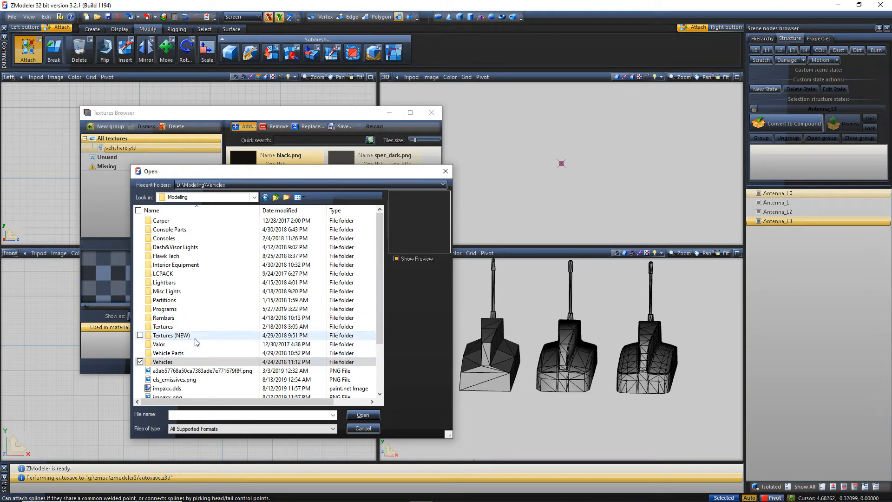
{"action": "double_click", "coordinate": [170, 335]}
{"action": "scroll", "coordinate": [264, 308], "scroll_direction": "down", "scroll_amount": 5}
{"action": "scroll", "coordinate": [263, 308], "scroll_direction": "up", "scroll_amount": 4}
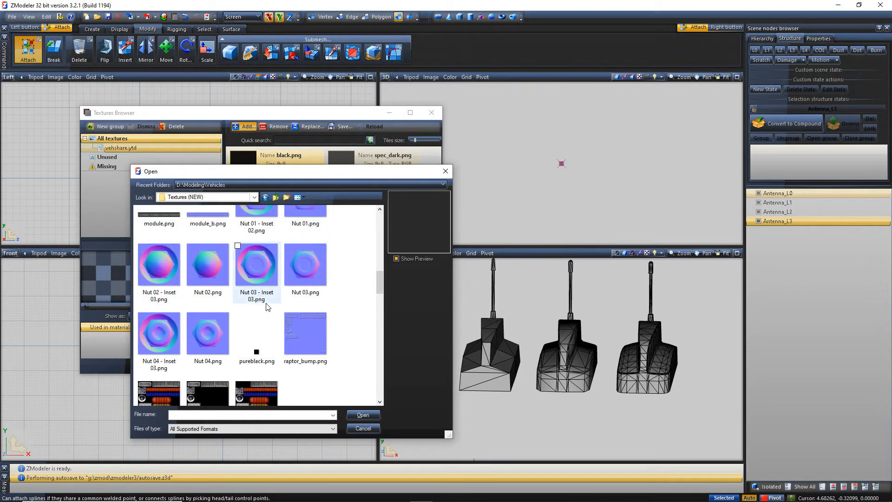
{"action": "scroll", "coordinate": [260, 305], "scroll_direction": "down", "scroll_amount": 1}
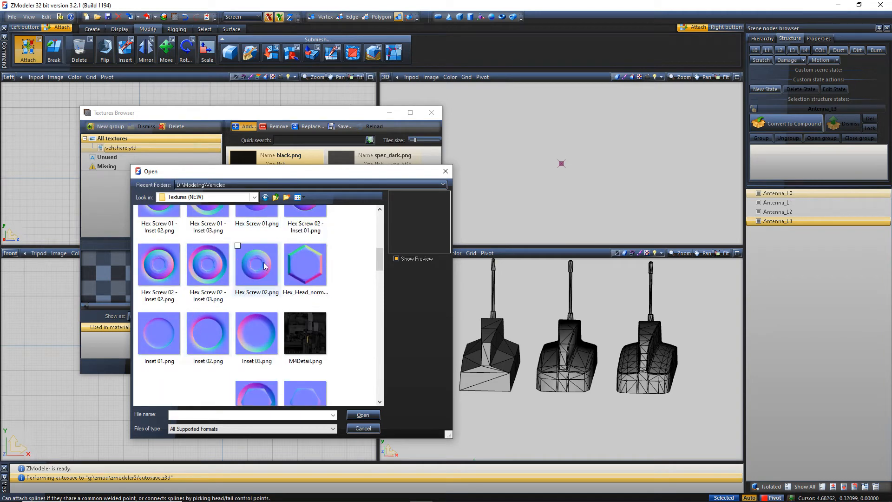
{"action": "left_click", "coordinate": [300, 260]}
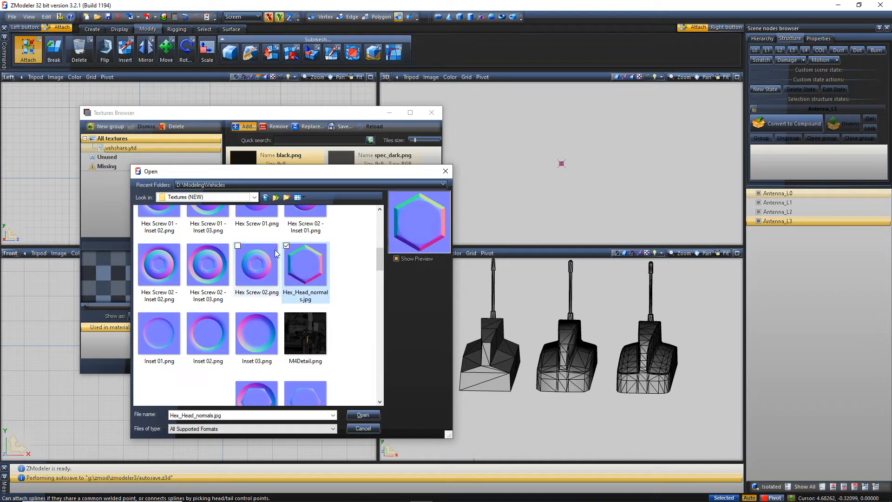
{"action": "left_click", "coordinate": [363, 414]}
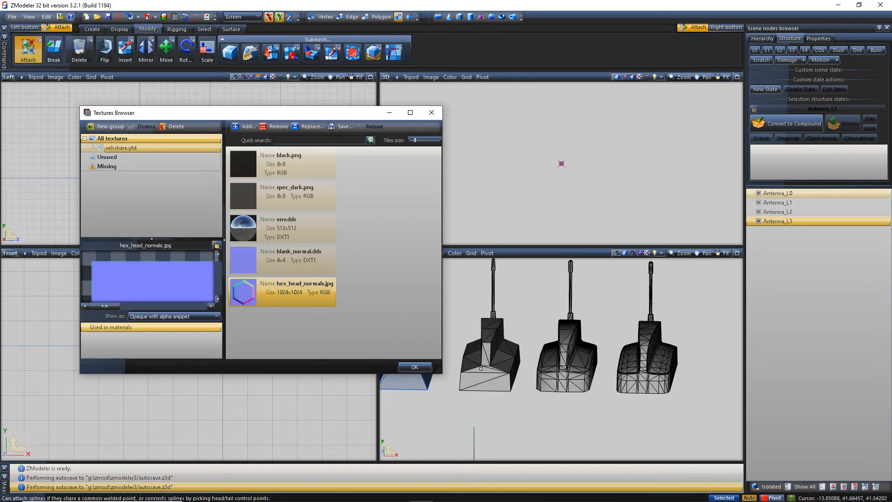
{"action": "left_click", "coordinate": [278, 126]}
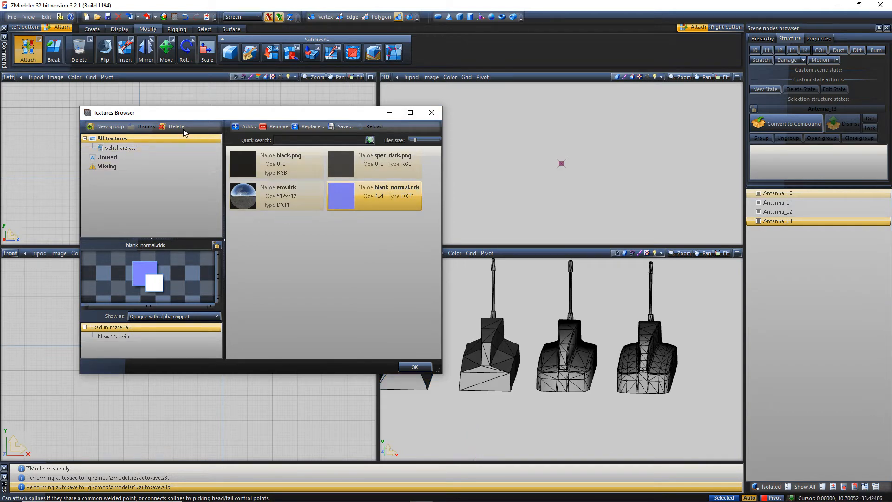
Step: Create a new texture group beside vehshare.ytd and name it Antenna
{"action": "left_click", "coordinate": [124, 138]}
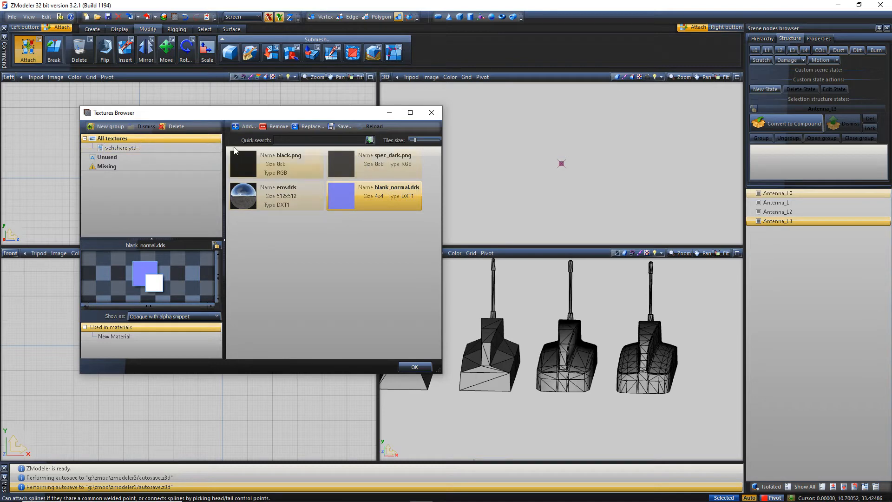
{"action": "left_click", "coordinate": [105, 125]}
{"action": "left_click", "coordinate": [128, 148]}
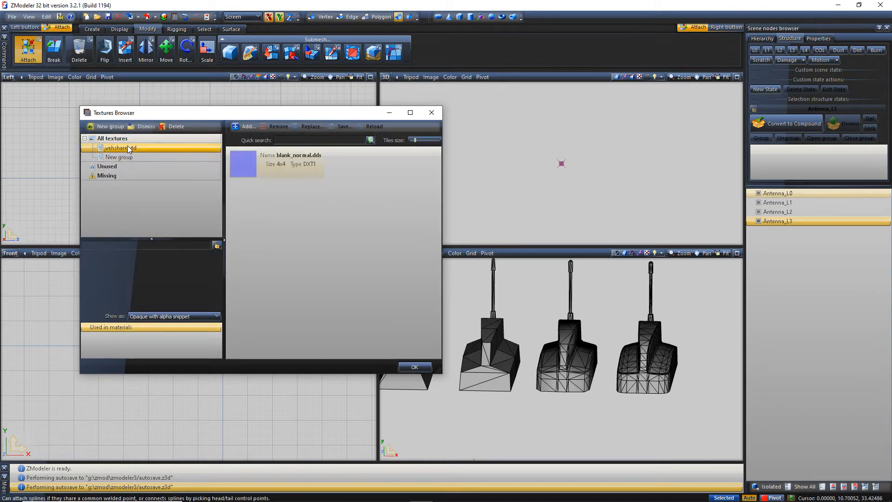
{"action": "left_click", "coordinate": [269, 158]}
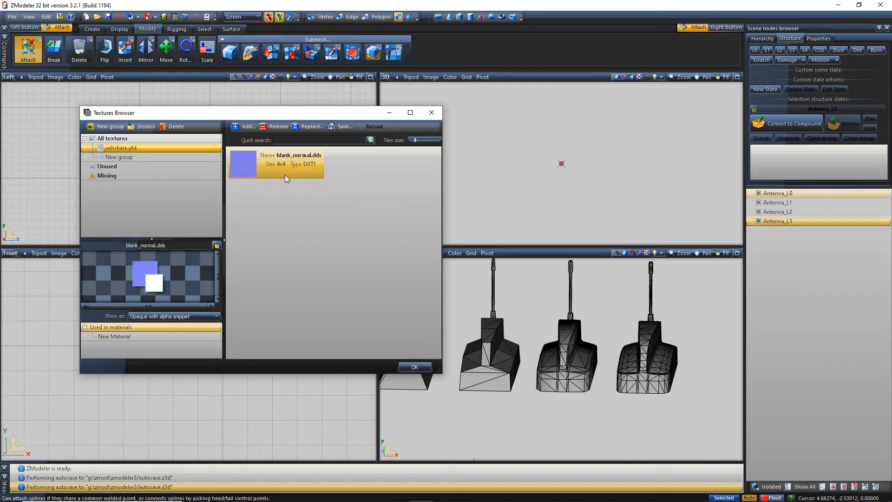
{"action": "left_click", "coordinate": [169, 157]}
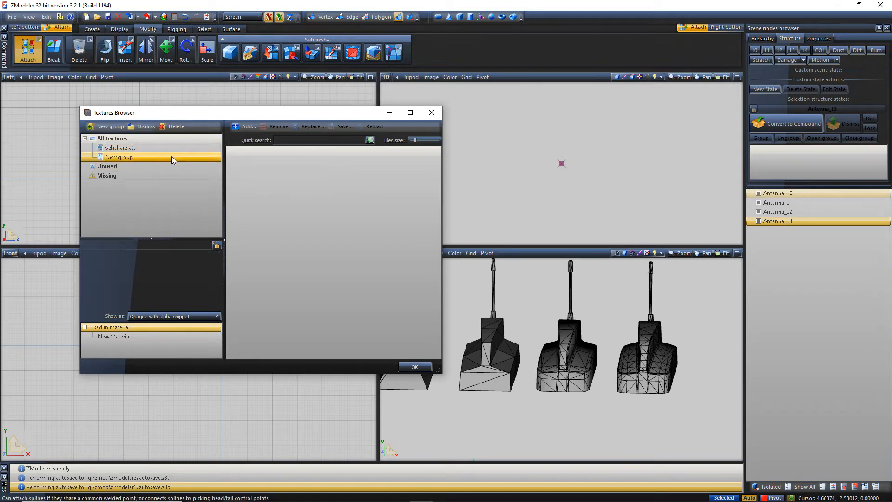
{"action": "left_click", "coordinate": [135, 156]}
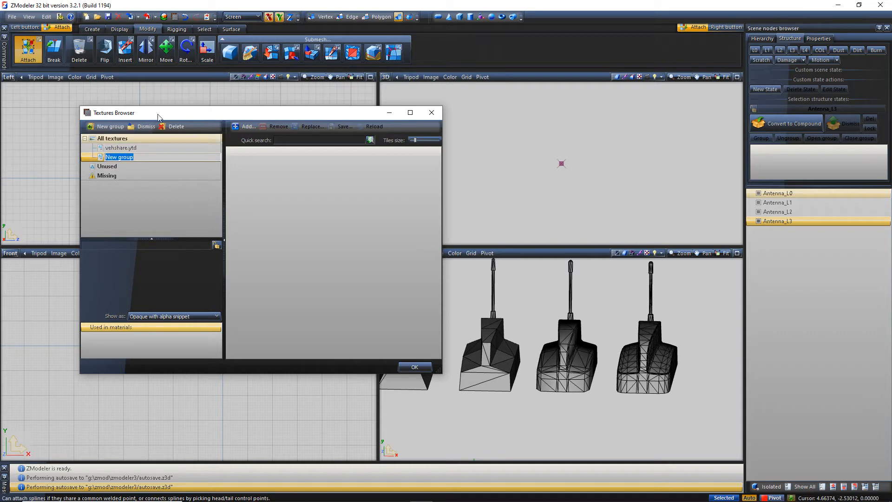
{"action": "type", "text": "Antenna"}
{"action": "key", "text": "Return"}
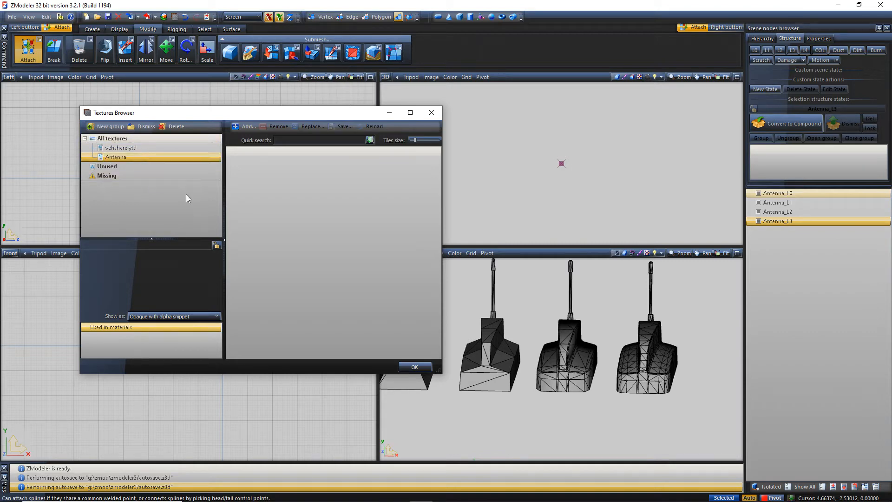
Step: Move black.png, spec_dark.png and env.dds from the full texture list into the Antenna group
{"action": "left_click", "coordinate": [181, 147]}
{"action": "left_click", "coordinate": [183, 155]}
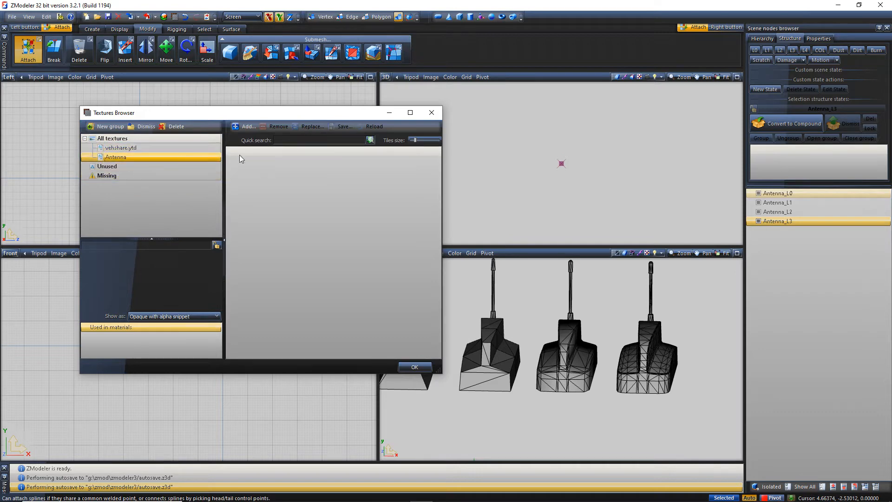
{"action": "left_click", "coordinate": [165, 138]}
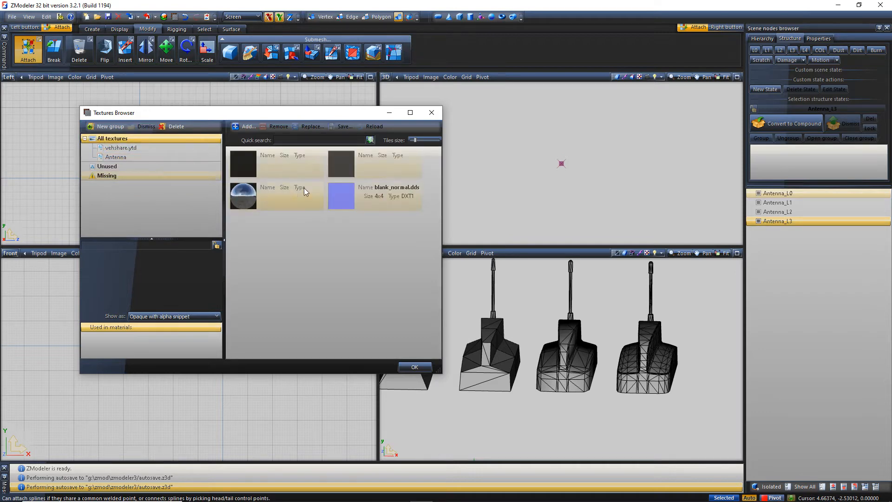
{"action": "left_click", "coordinate": [273, 161]}
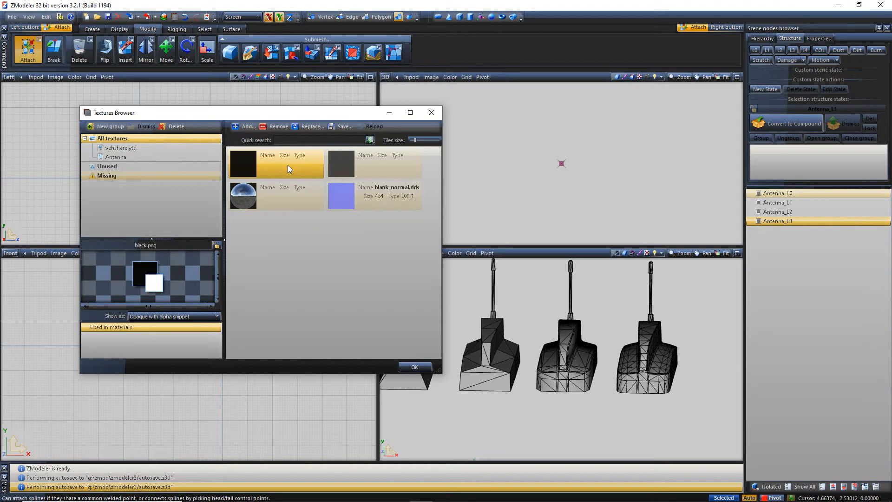
{"action": "left_click", "coordinate": [365, 161]}
{"action": "left_click", "coordinate": [300, 172]}
{"action": "left_click", "coordinate": [364, 167], "text": "ctrl"}
{"action": "left_click", "coordinate": [288, 199], "text": "ctrl"}
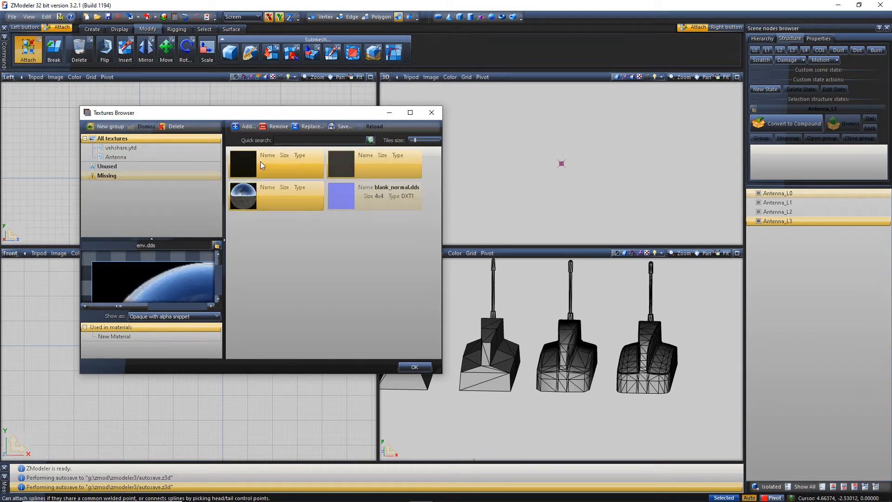
{"action": "left_click_drag", "start_coordinate": [261, 163], "coordinate": [165, 157]}
{"action": "left_click", "coordinate": [163, 157]}
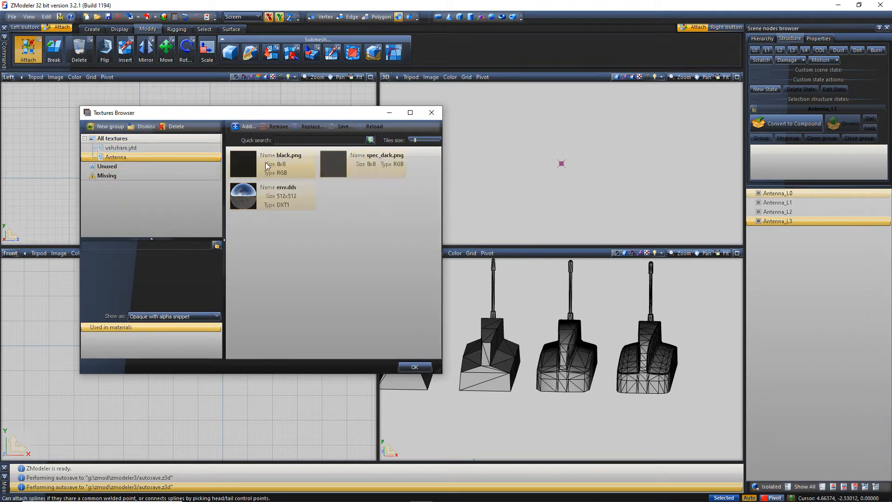
Step: Check which textures the Antenna and vehshare.ytd groups contain, and close the Textures Browser
{"action": "left_click", "coordinate": [192, 139]}
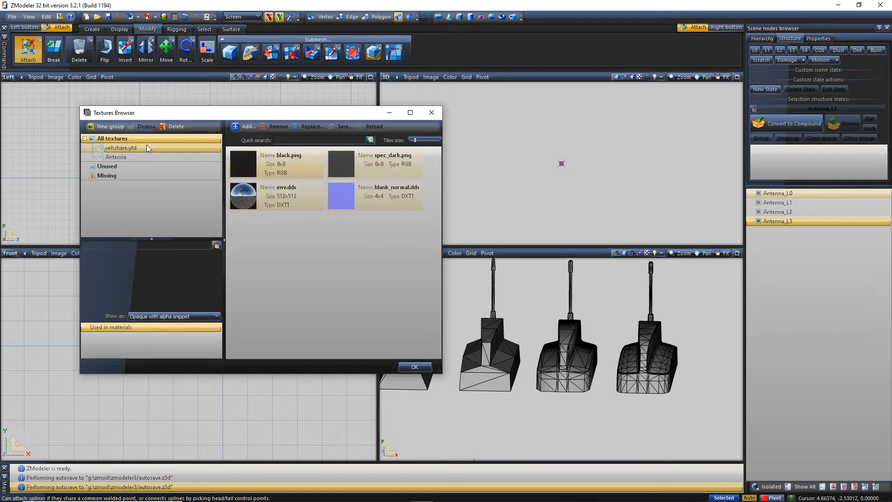
{"action": "left_click", "coordinate": [167, 156]}
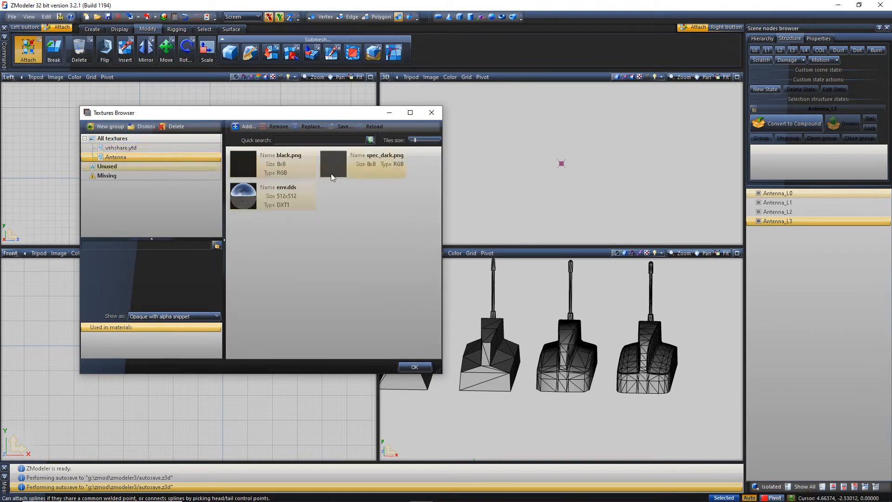
{"action": "left_click", "coordinate": [166, 147]}
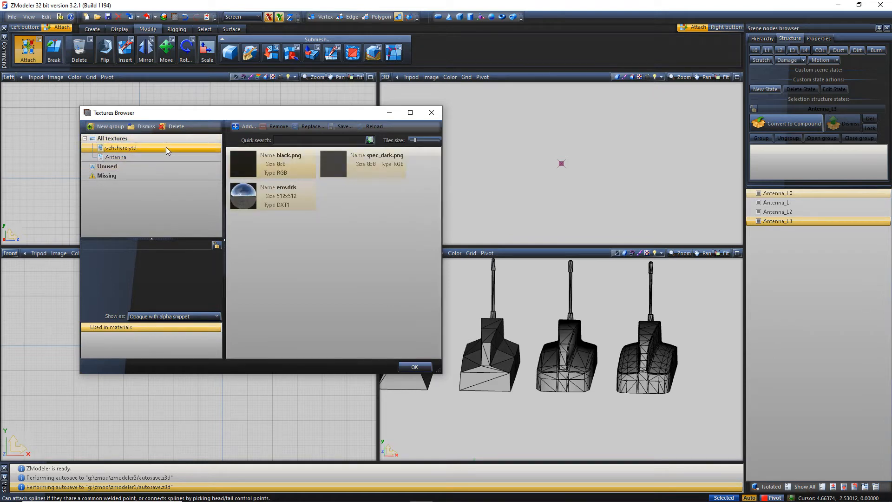
{"action": "left_click", "coordinate": [154, 138]}
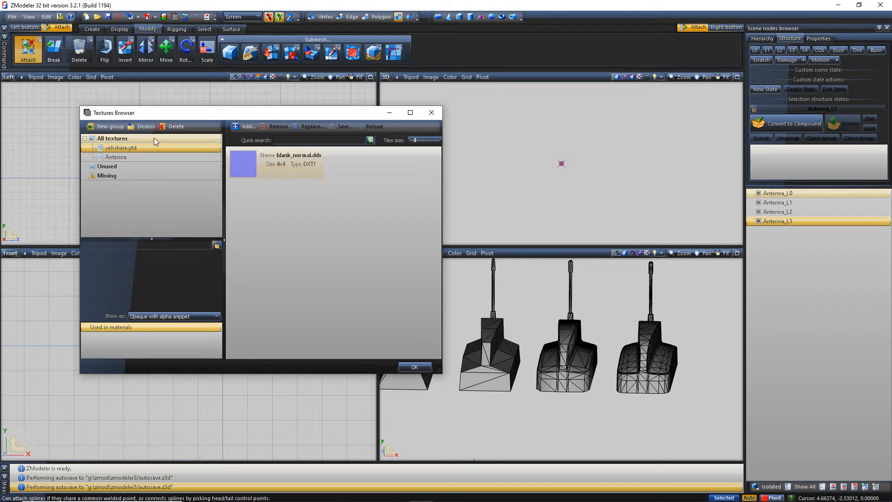
{"action": "left_click", "coordinate": [432, 113]}
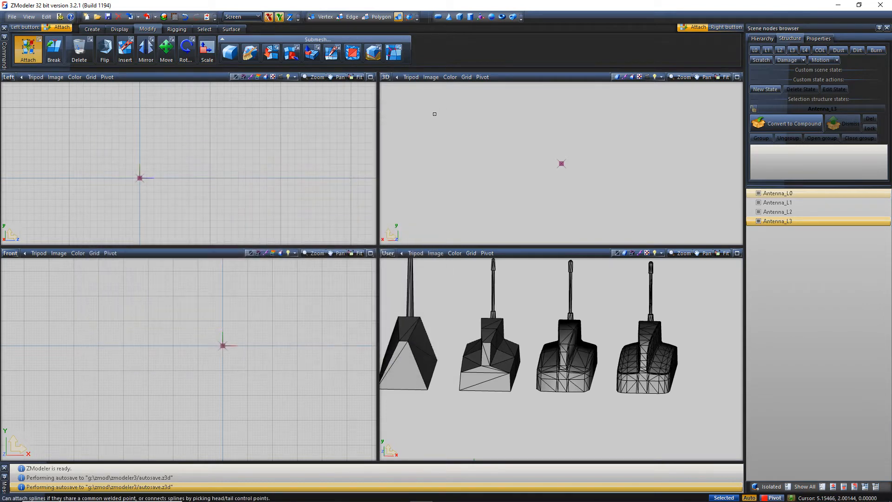
Step: Rename the vehicle_mesh material New Material as Antenna_mesh in the Material Browser
{"action": "left_click", "coordinate": [163, 17]}
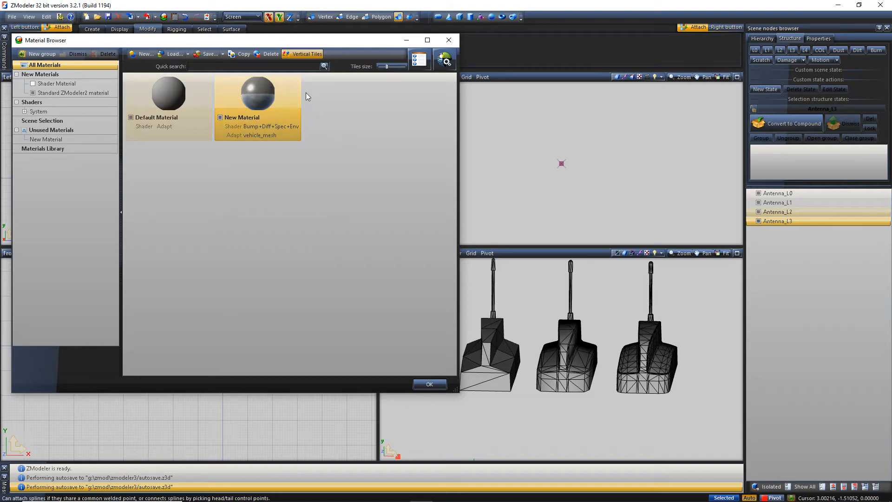
{"action": "left_click", "coordinate": [260, 116]}
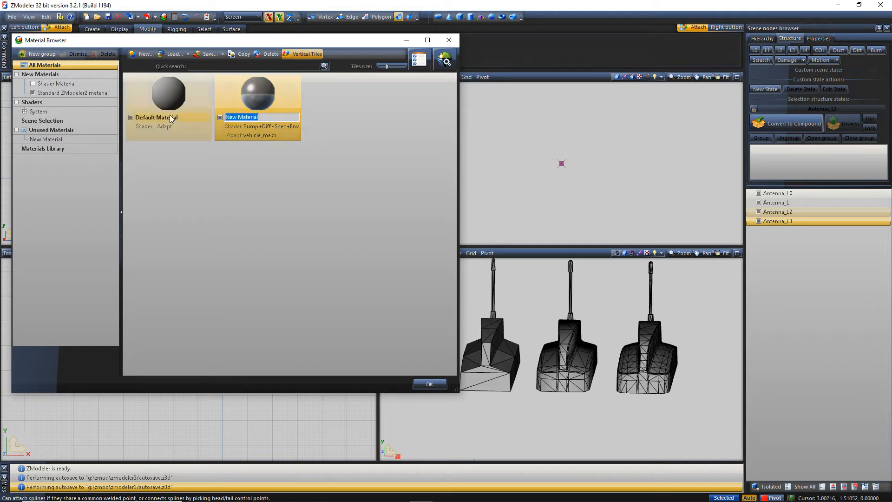
{"action": "left_click", "coordinate": [303, 175]}
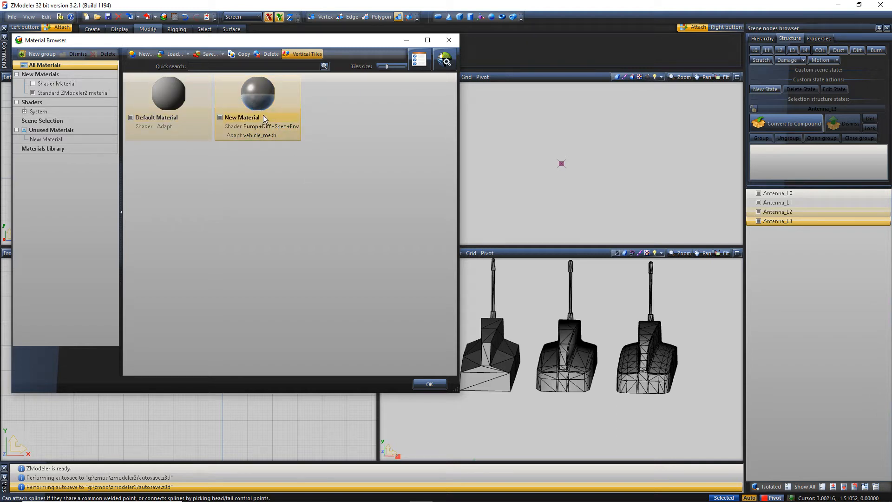
{"action": "left_click", "coordinate": [263, 116]}
{"action": "left_click", "coordinate": [332, 129]}
{"action": "left_click", "coordinate": [263, 117]}
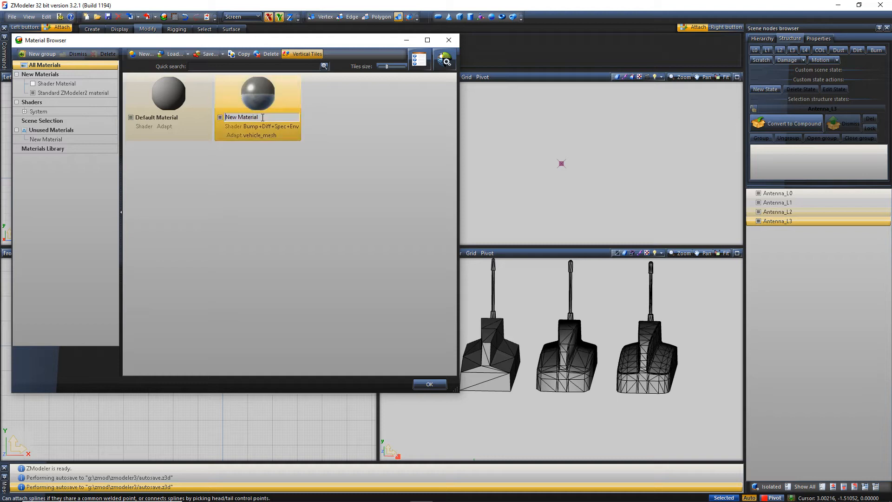
{"action": "left_click_drag", "start_coordinate": [263, 117], "coordinate": [199, 114]}
{"action": "key", "text": "BackSpace"}
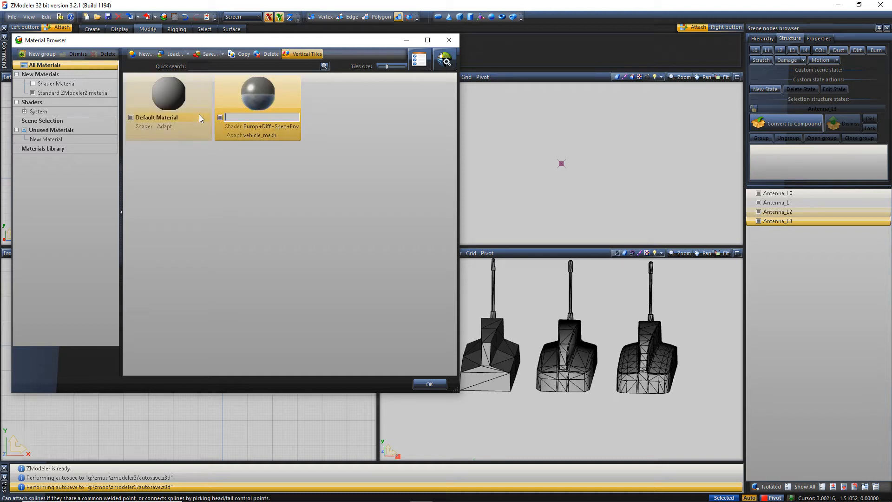
{"action": "type", "text": "Antenna_mesh"}
{"action": "key", "text": "Return"}
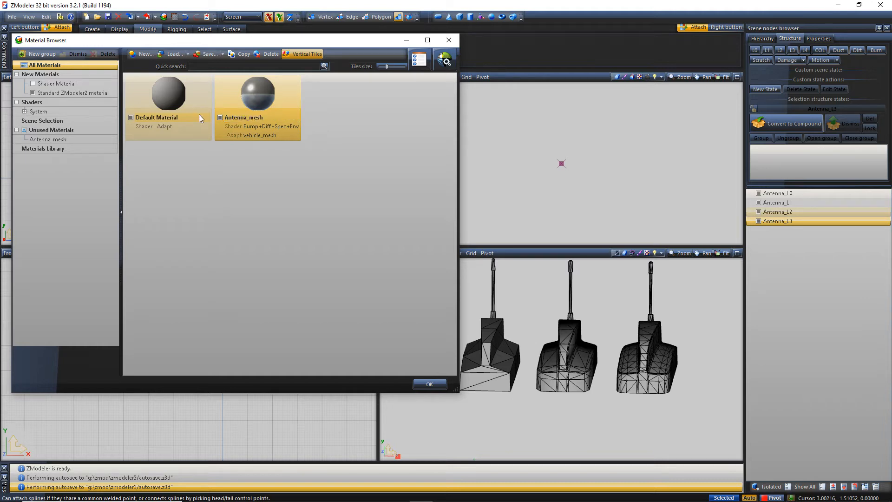
Step: Open the properties of Antenna_mesh and review its color, alpha, DETAIL, BUMPMAP, SPECMAP and ENVMAP settings
{"action": "left_click", "coordinate": [420, 62]}
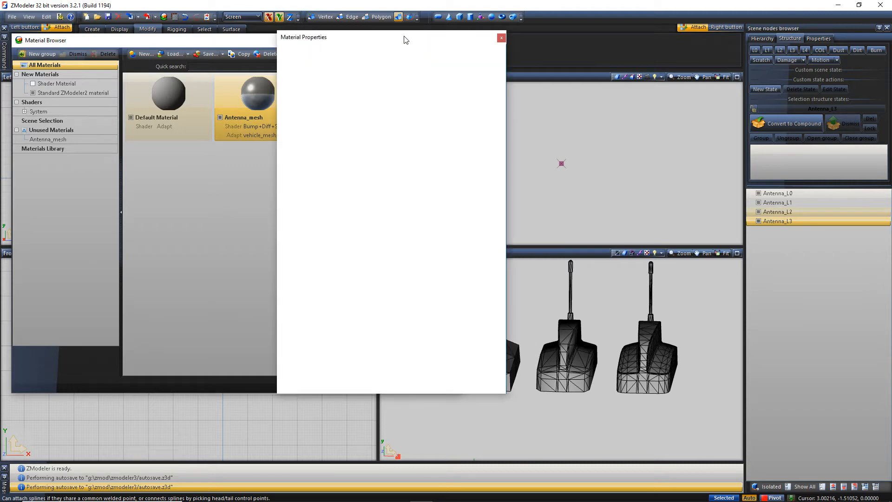
{"action": "left_click_drag", "start_coordinate": [405, 39], "coordinate": [495, 53]}
{"action": "left_click_drag", "start_coordinate": [592, 75], "coordinate": [596, 61]}
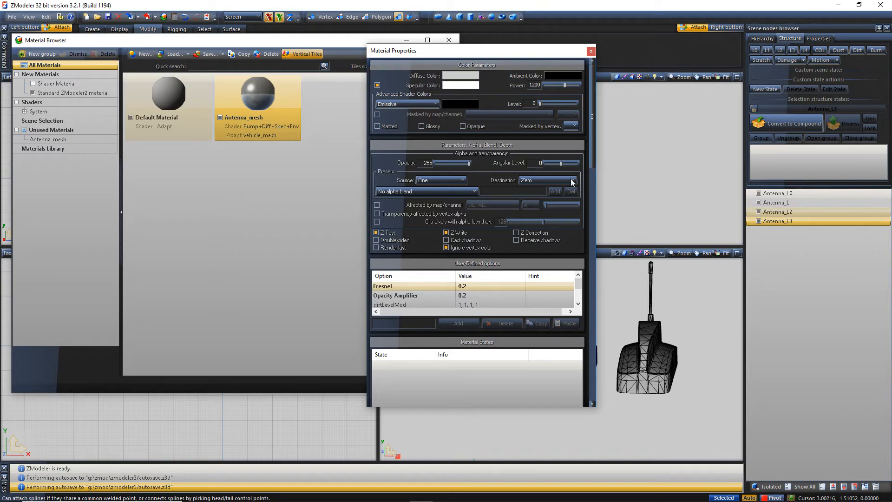
{"action": "left_click_drag", "start_coordinate": [591, 105], "coordinate": [591, 186]}
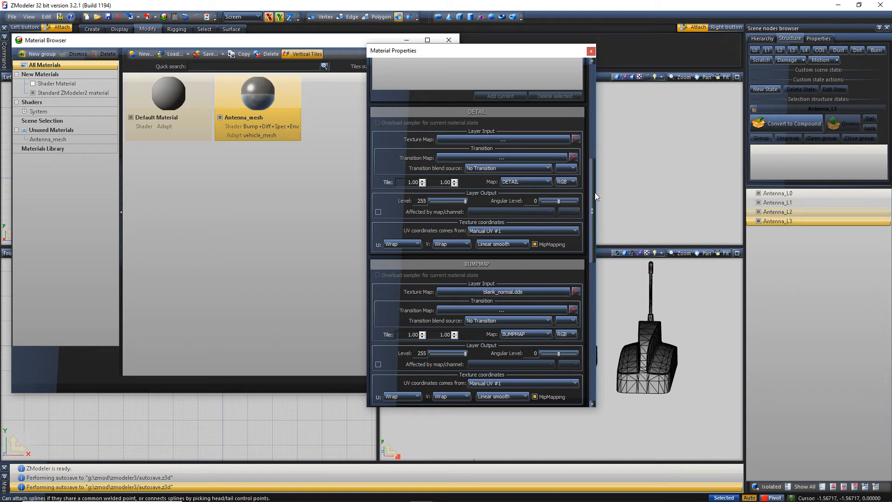
{"action": "left_click_drag", "start_coordinate": [593, 191], "coordinate": [594, 378]}
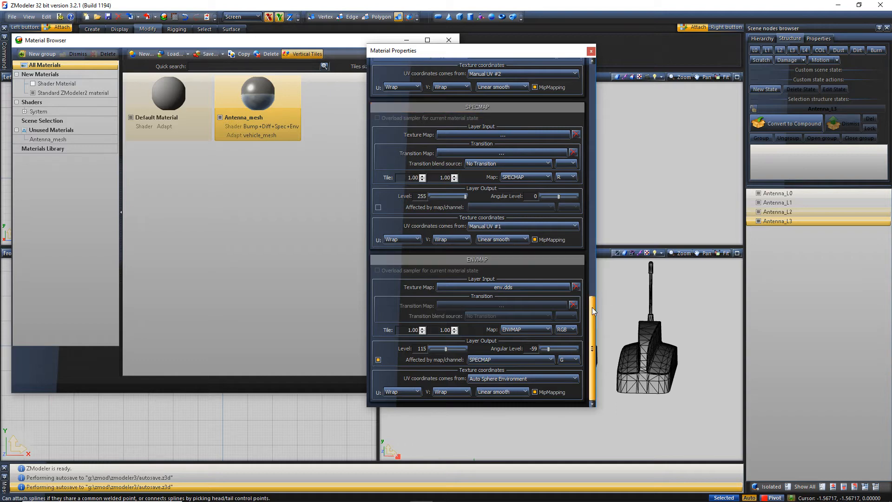
{"action": "left_click_drag", "start_coordinate": [592, 308], "coordinate": [593, 155]}
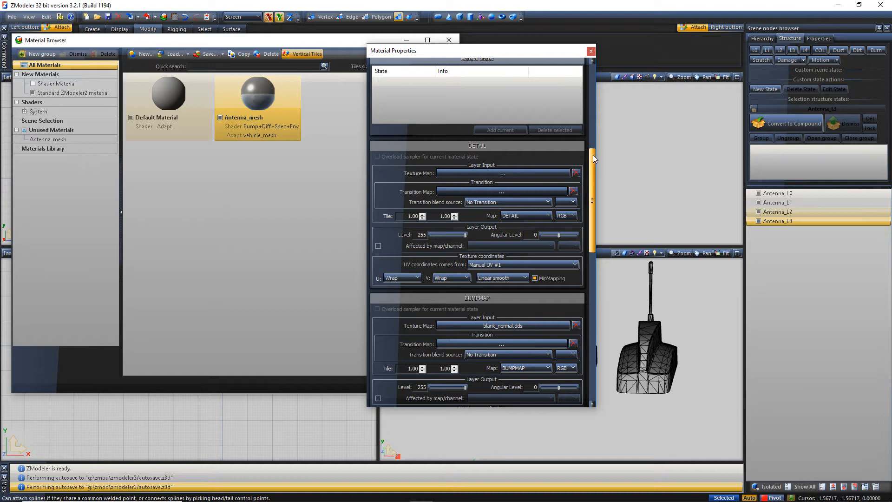
Step: Assign black.png from the Antenna texture group as the texture map of Antenna_mesh's DETAIL layer
{"action": "left_click", "coordinate": [507, 173]}
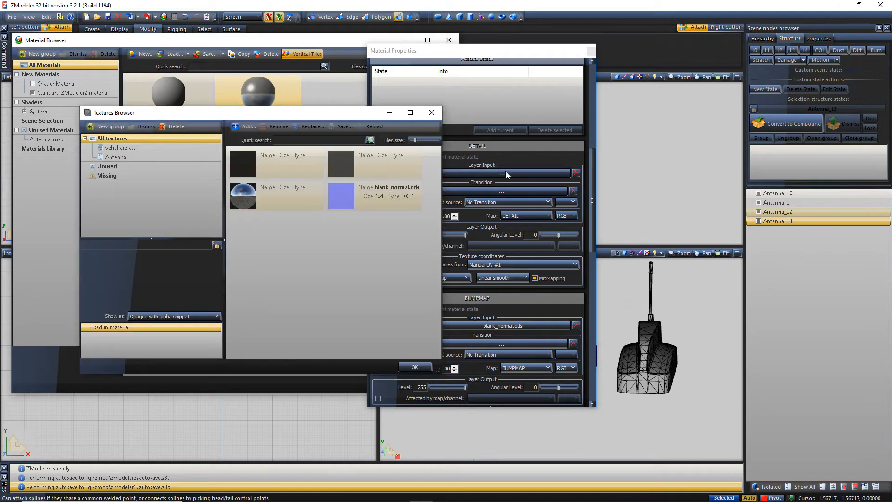
{"action": "left_click", "coordinate": [285, 166]}
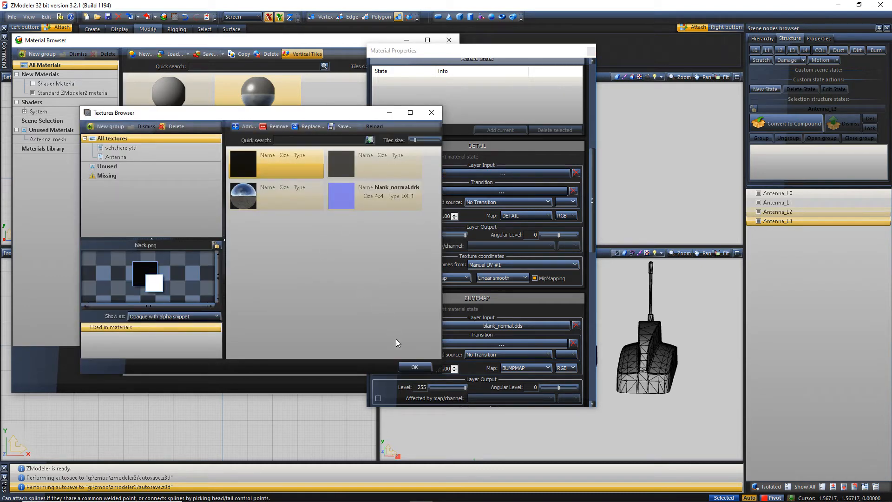
{"action": "left_click", "coordinate": [158, 155]}
{"action": "left_click", "coordinate": [286, 165]}
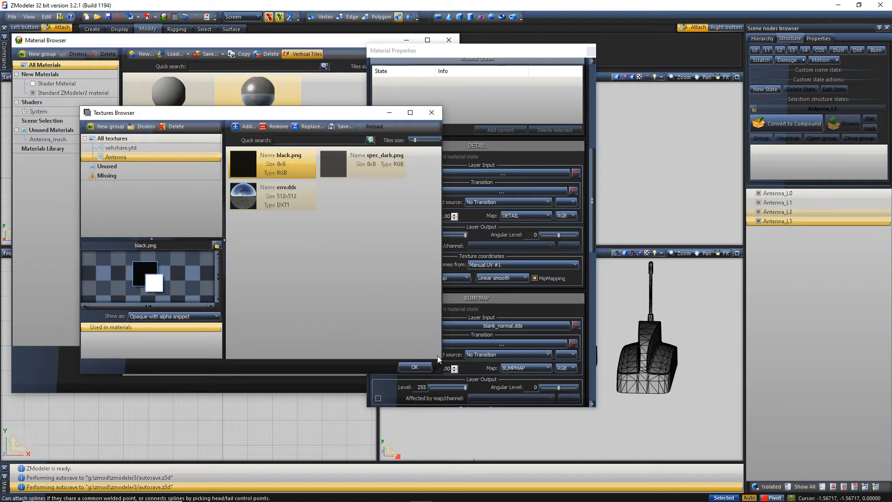
{"action": "left_click", "coordinate": [415, 368]}
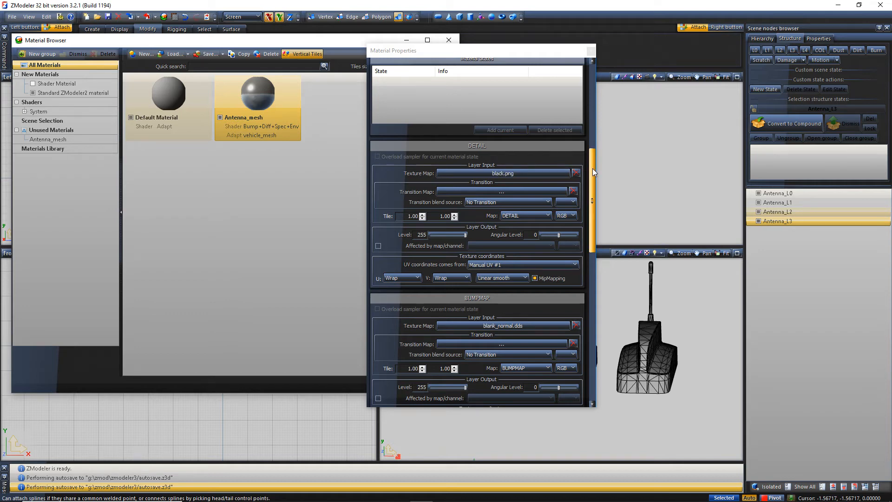
Step: Assign black.png as the texture map of Antenna_mesh's MASK layer
{"action": "left_click_drag", "start_coordinate": [593, 170], "coordinate": [592, 222]}
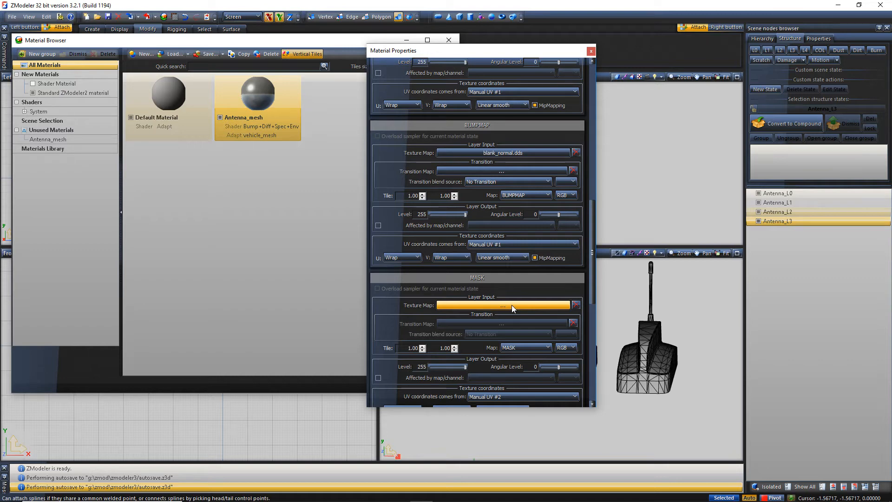
{"action": "left_click", "coordinate": [512, 304]}
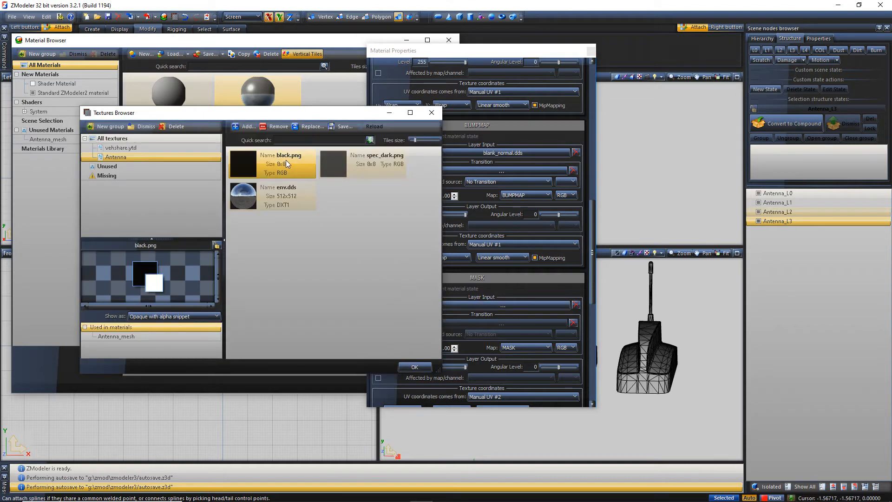
{"action": "left_click", "coordinate": [414, 367]}
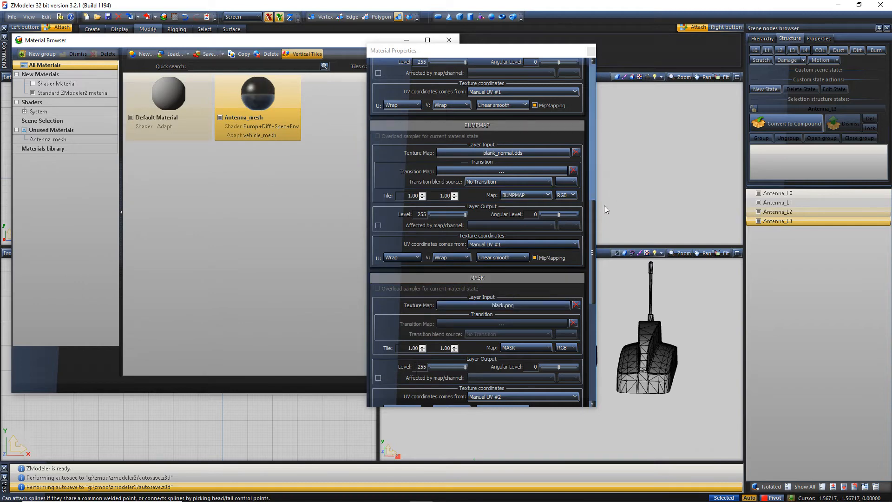
Step: Assign spec_dark.png to the SPECMAP layer, check the ENVMAP settings, and close the material properties
{"action": "left_click_drag", "start_coordinate": [593, 208], "coordinate": [593, 224]}
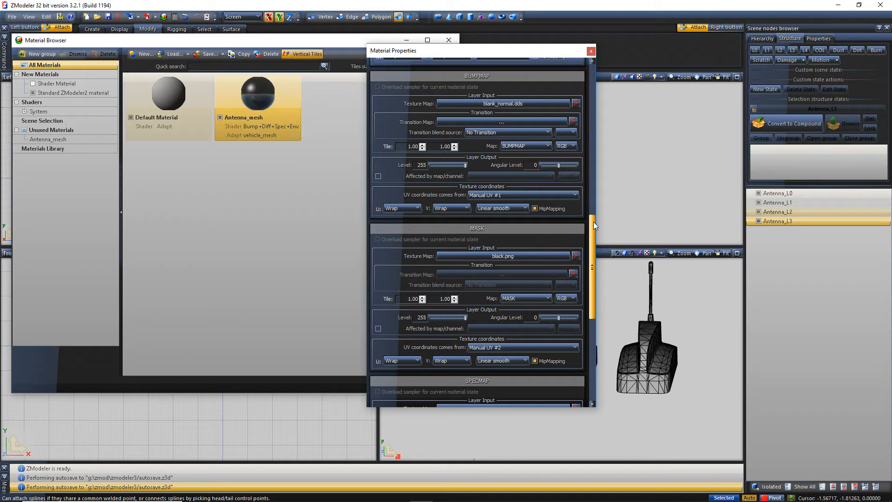
{"action": "left_click_drag", "start_coordinate": [593, 223], "coordinate": [602, 274]}
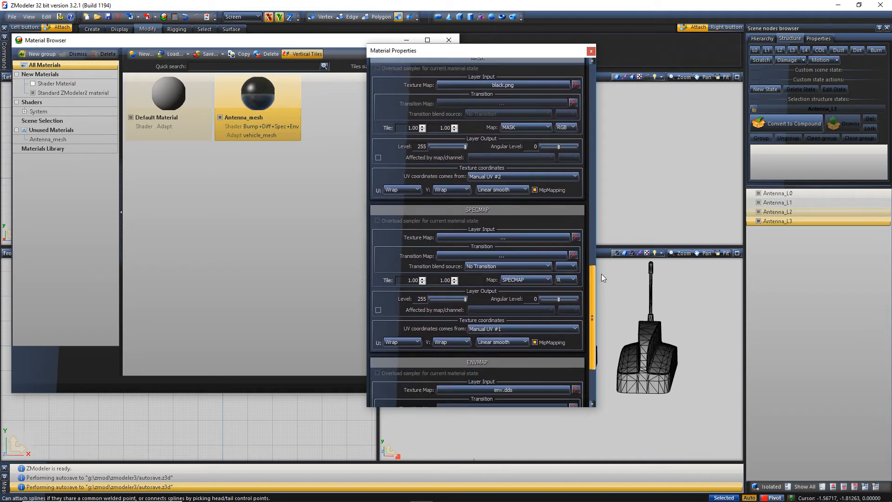
{"action": "left_click", "coordinate": [505, 238]}
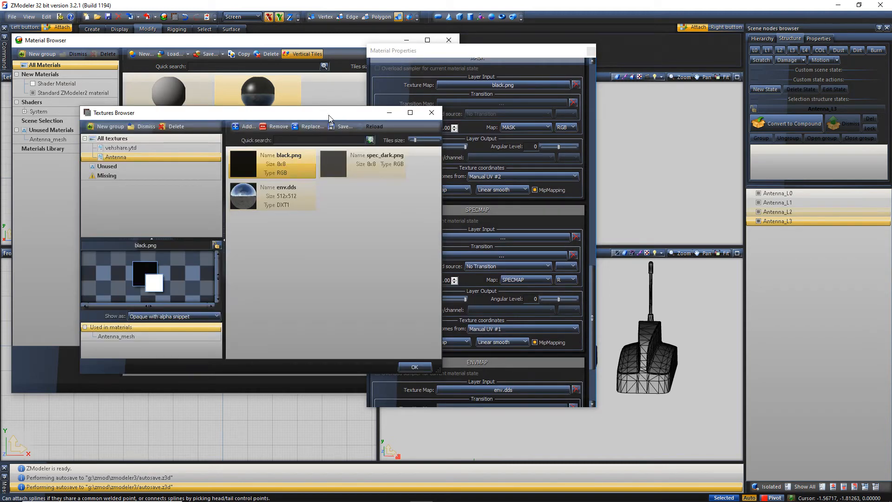
{"action": "left_click_drag", "start_coordinate": [328, 115], "coordinate": [335, 156]}
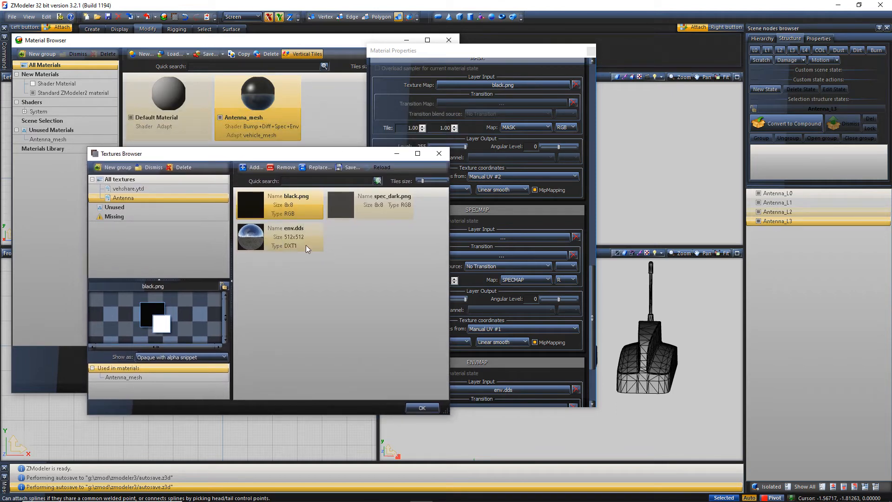
{"action": "left_click", "coordinate": [365, 208]}
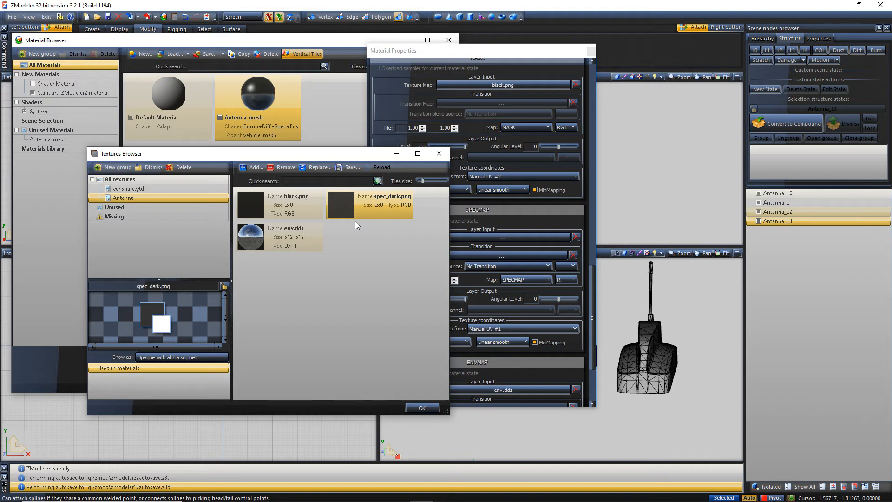
{"action": "left_click", "coordinate": [422, 408]}
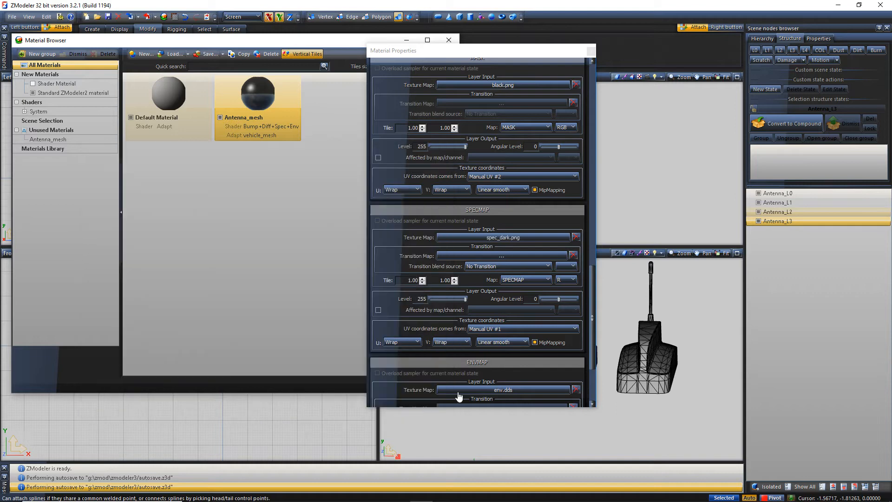
{"action": "left_click_drag", "start_coordinate": [593, 284], "coordinate": [595, 325]}
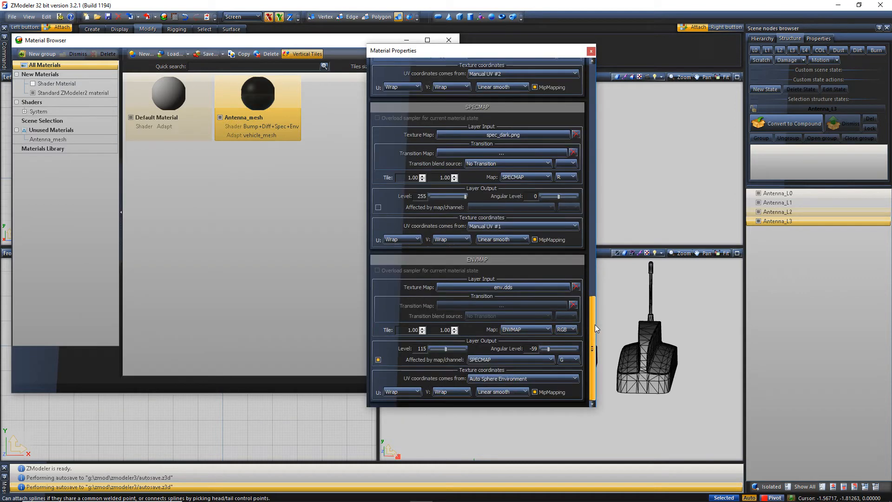
{"action": "left_click", "coordinate": [591, 51]}
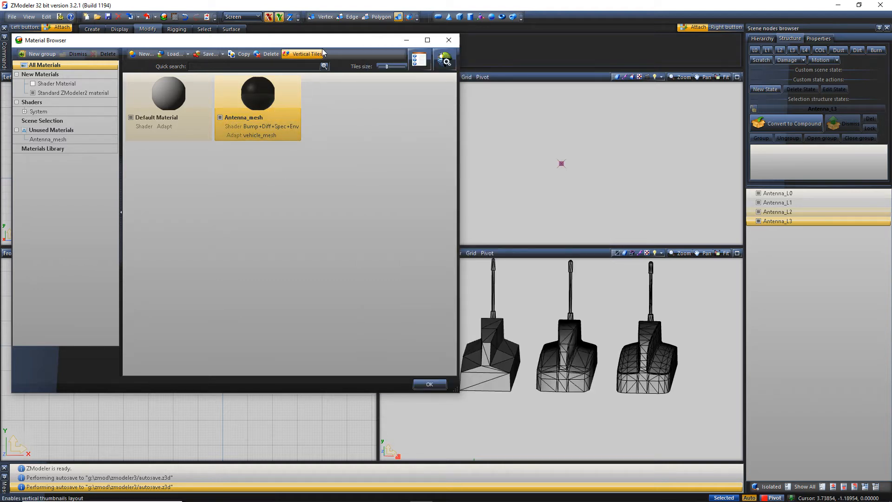
Step: Select all four antenna models, apply Antenna_mesh to the scene selection, and close the Material Browser
{"action": "left_click_drag", "start_coordinate": [321, 39], "coordinate": [272, 58]}
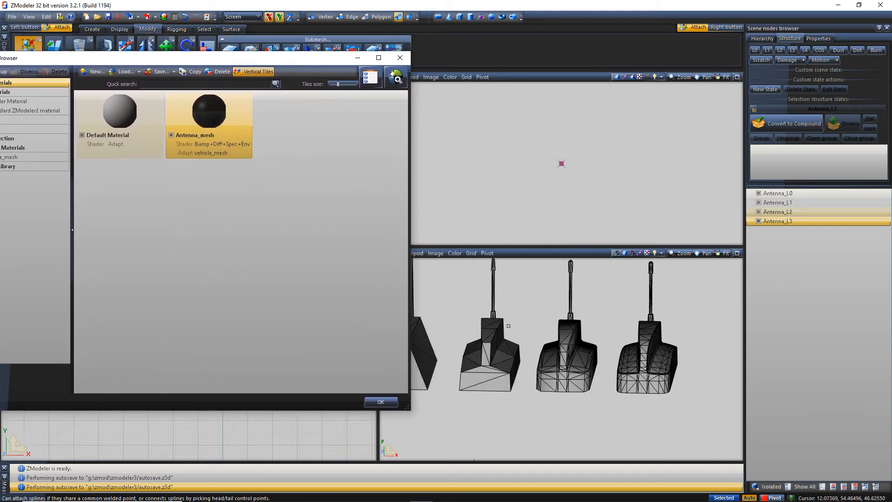
{"action": "scroll", "coordinate": [552, 319], "scroll_direction": "down", "scroll_amount": 4}
{"action": "scroll", "coordinate": [552, 319], "scroll_direction": "down", "scroll_amount": 2}
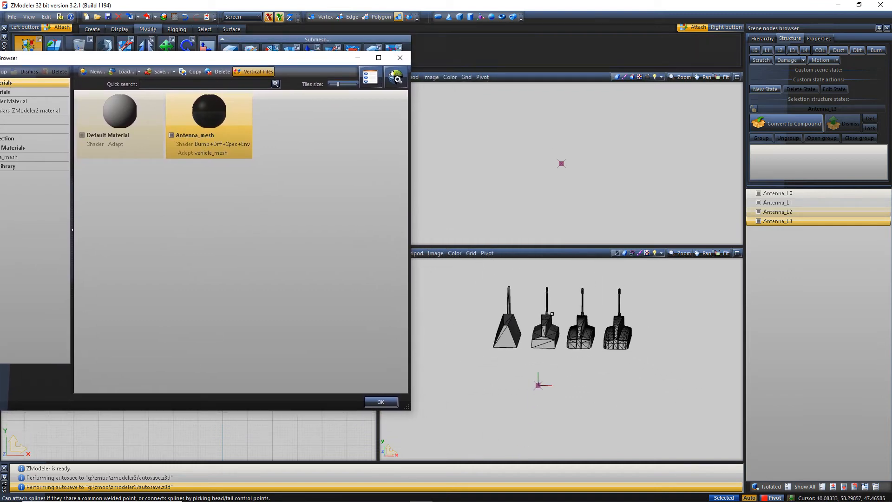
{"action": "middle_click_drag", "start_coordinate": [552, 319], "coordinate": [559, 344]}
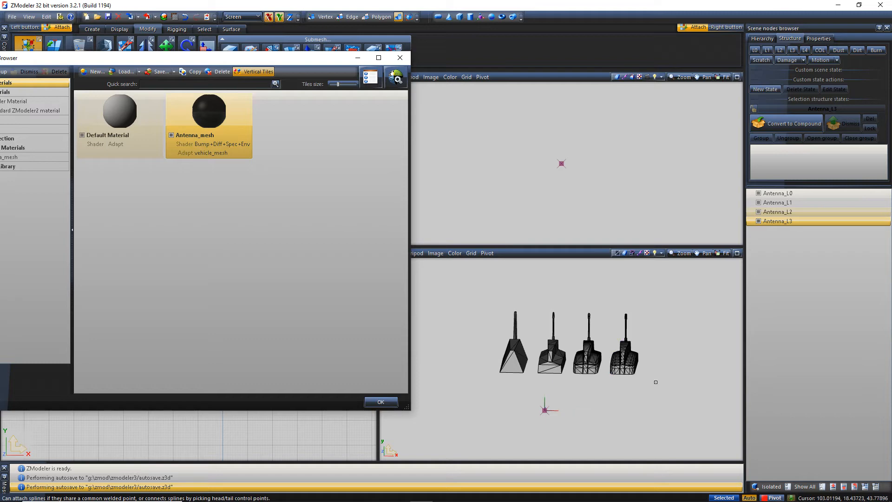
{"action": "left_click_drag", "start_coordinate": [660, 384], "coordinate": [460, 291]}
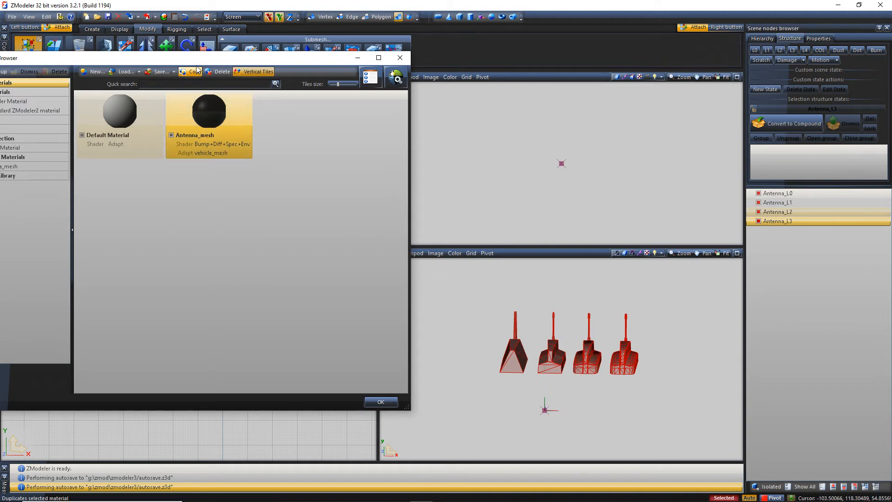
{"action": "left_click_drag", "start_coordinate": [197, 61], "coordinate": [246, 61]}
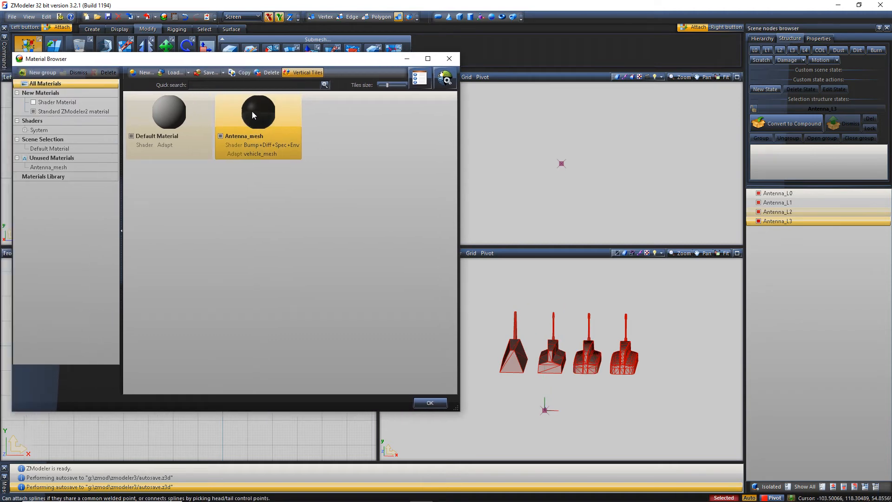
{"action": "left_click_drag", "start_coordinate": [259, 113], "coordinate": [71, 138]}
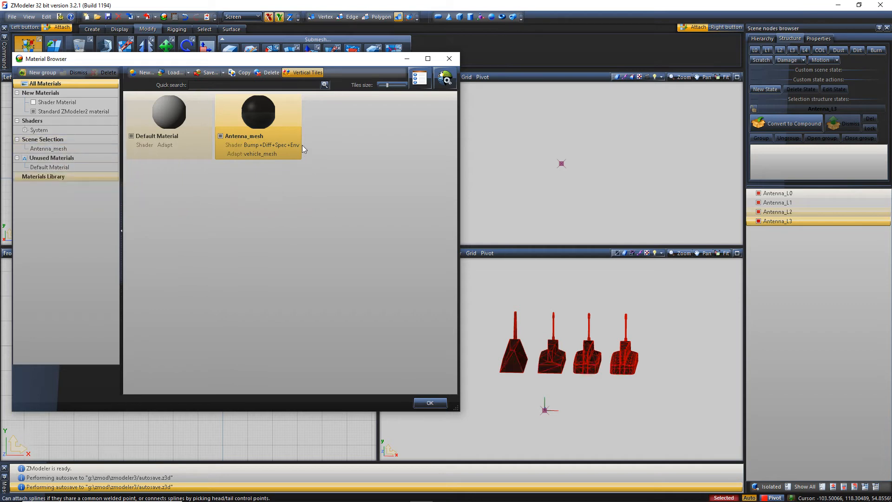
{"action": "left_click_drag", "start_coordinate": [255, 110], "coordinate": [95, 141]}
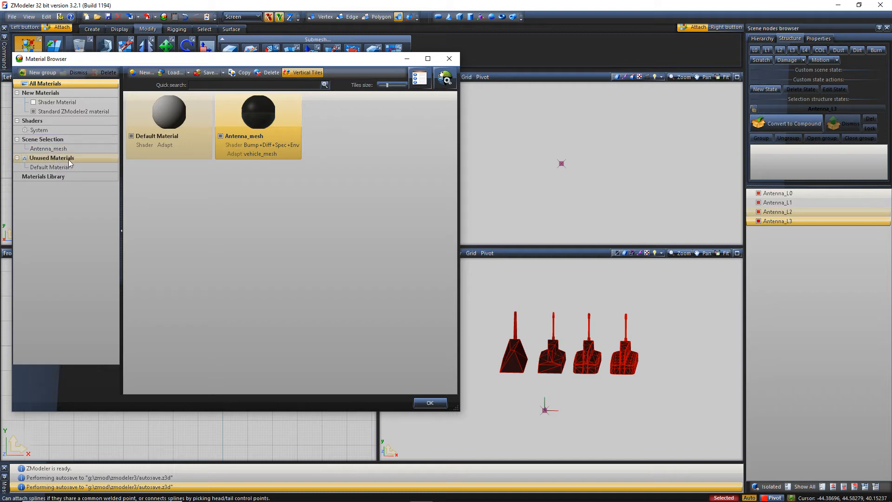
{"action": "left_click", "coordinate": [430, 402]}
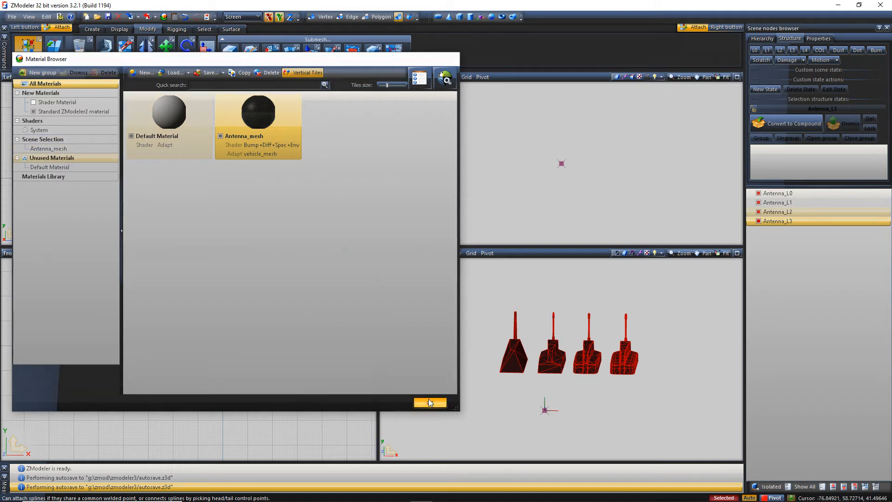
Step: Deselect the antennas, hide their wireframe overlay in the User view, and inspect the shaded surfaces and reflections
{"action": "scroll", "coordinate": [620, 365], "scroll_direction": "up", "scroll_amount": 3}
{"action": "left_click_drag", "start_coordinate": [586, 405], "coordinate": [620, 431]}
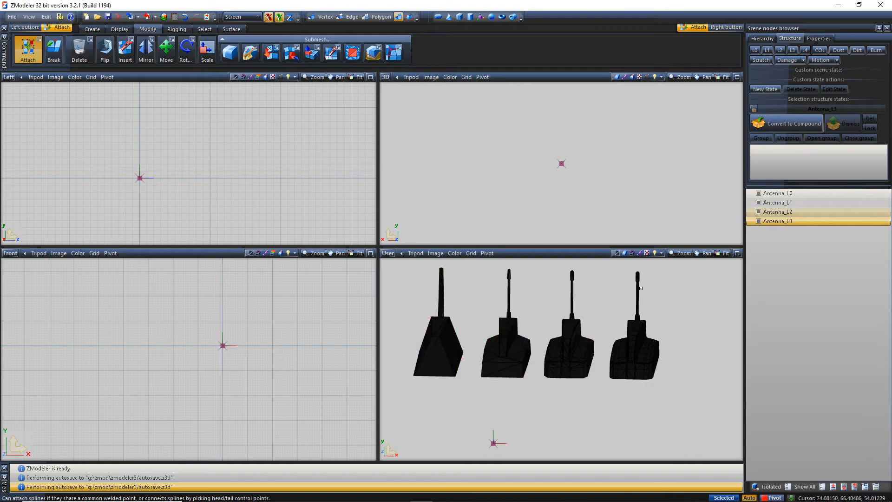
{"action": "left_click", "coordinate": [648, 256]}
{"action": "left_click", "coordinate": [644, 262]}
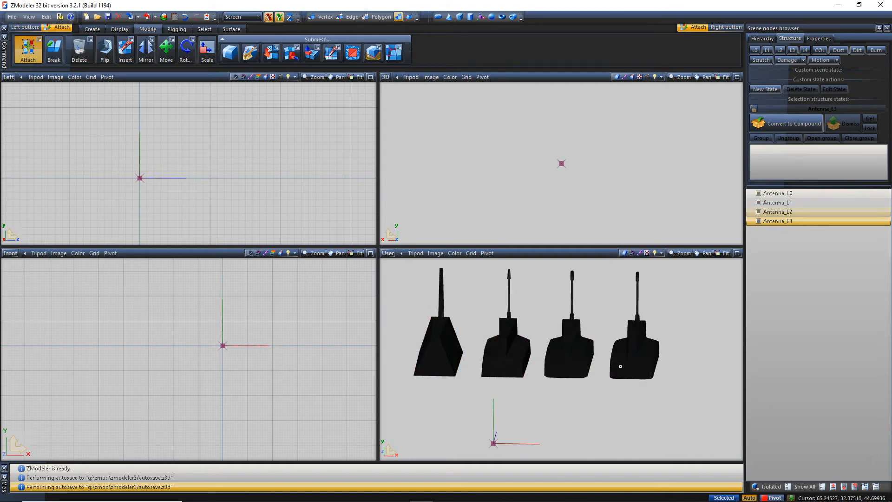
{"action": "mouse_move", "coordinate": [632, 363]}
{"action": "middle_mouse_down"}
{"action": "mouse_move", "coordinate": [643, 360]}
{"action": "mouse_move", "coordinate": [615, 358]}
{"action": "mouse_move", "coordinate": [629, 359]}
{"action": "middle_mouse_up"}
{"action": "scroll", "coordinate": [618, 354], "scroll_direction": "up", "scroll_amount": 6}
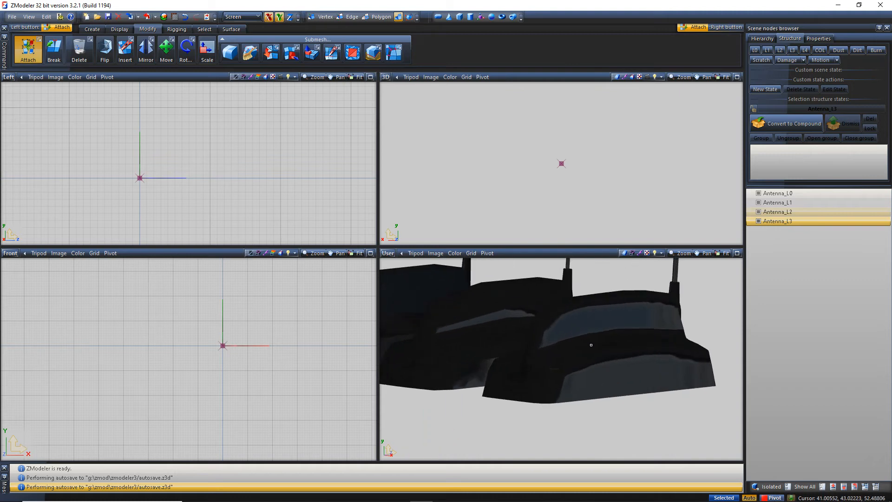
{"action": "scroll", "coordinate": [584, 342], "scroll_direction": "down", "scroll_amount": 5}
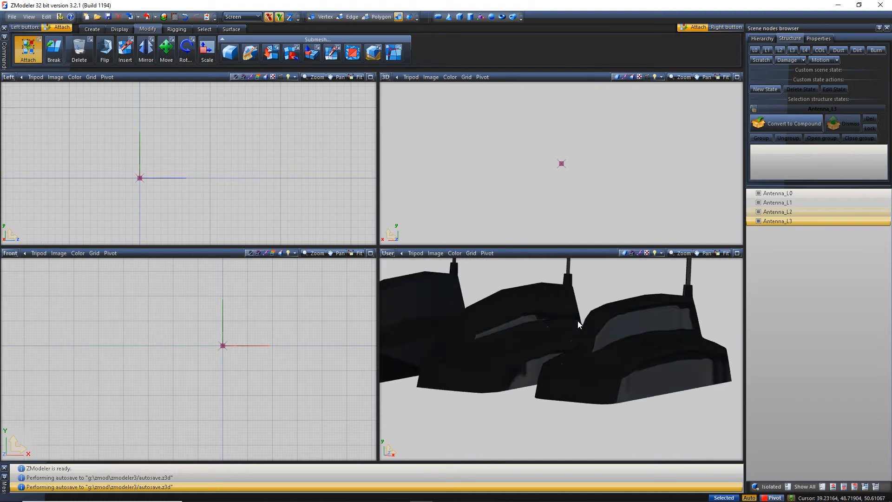
{"action": "middle_click_drag", "start_coordinate": [583, 324], "coordinate": [565, 324]}
{"action": "scroll", "coordinate": [565, 324], "scroll_direction": "down", "scroll_amount": 8}
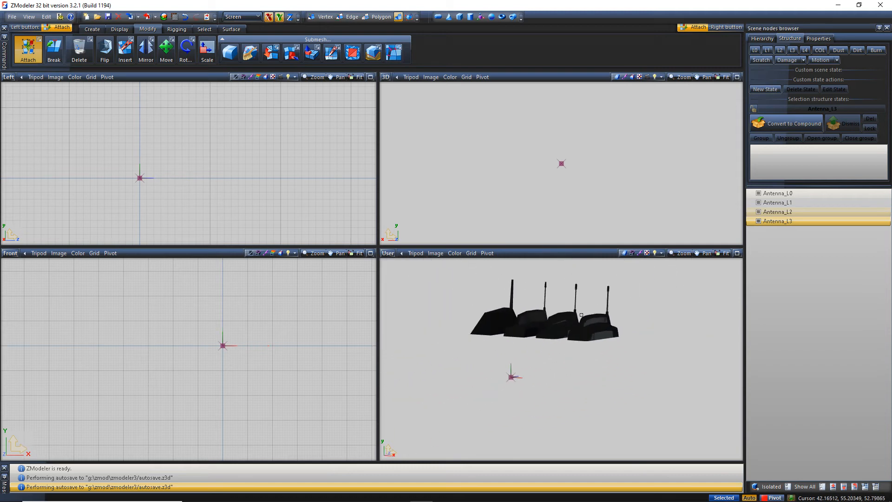
Step: Select all four antenna models and enable the Primary Color, Secondary Color and Deformable options in their vertex format, applying the changes
{"action": "left_click_drag", "start_coordinate": [513, 298], "coordinate": [432, 280]}
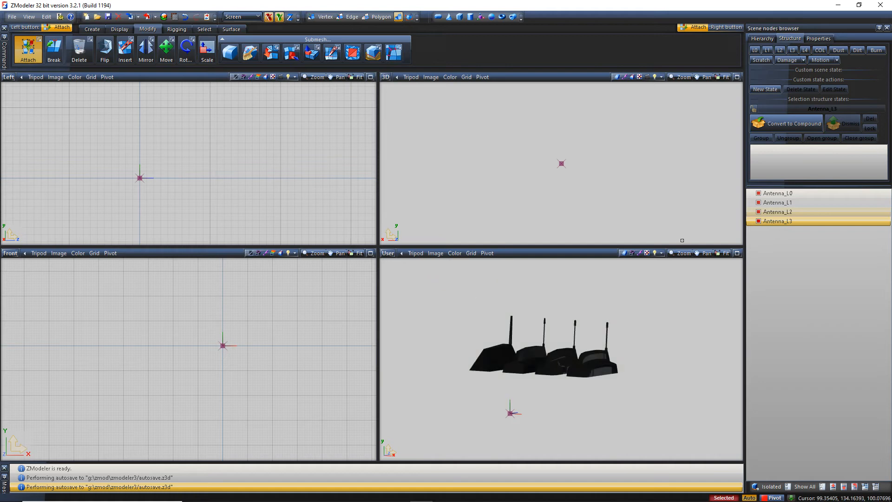
{"action": "left_click", "coordinate": [814, 39]}
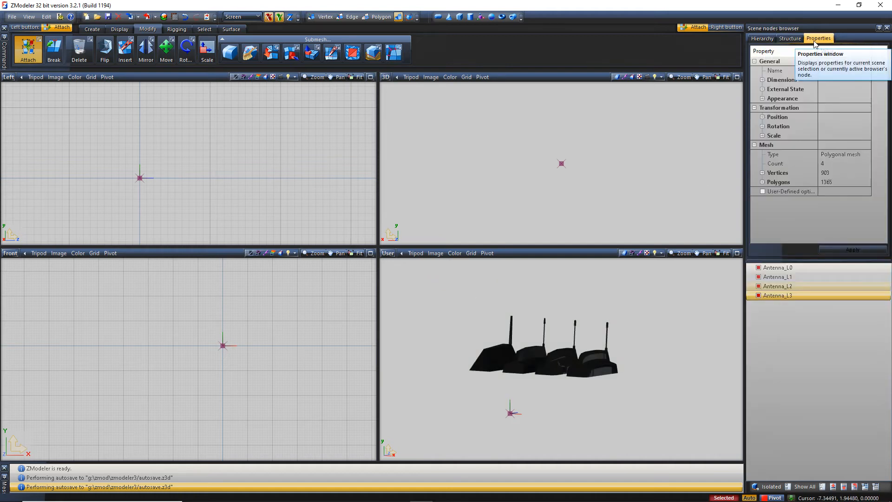
{"action": "left_click", "coordinate": [762, 174]}
{"action": "left_click", "coordinate": [770, 182]}
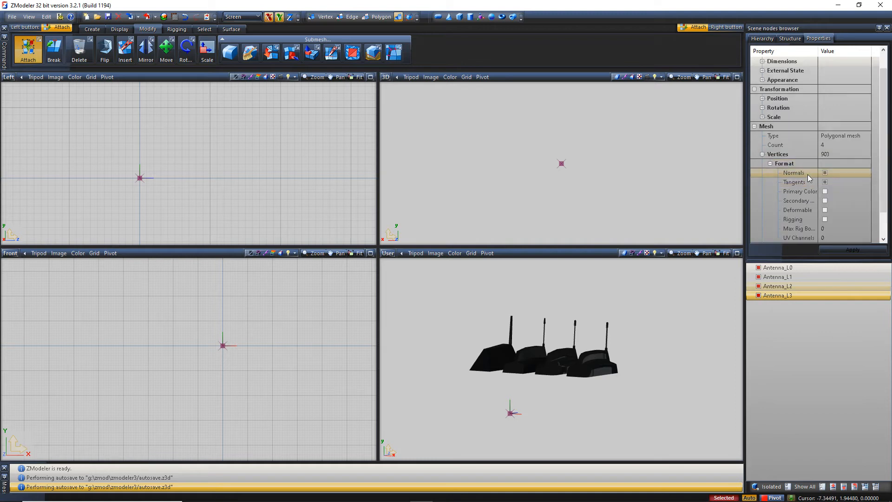
{"action": "scroll", "coordinate": [813, 193], "scroll_direction": "down", "scroll_amount": 1}
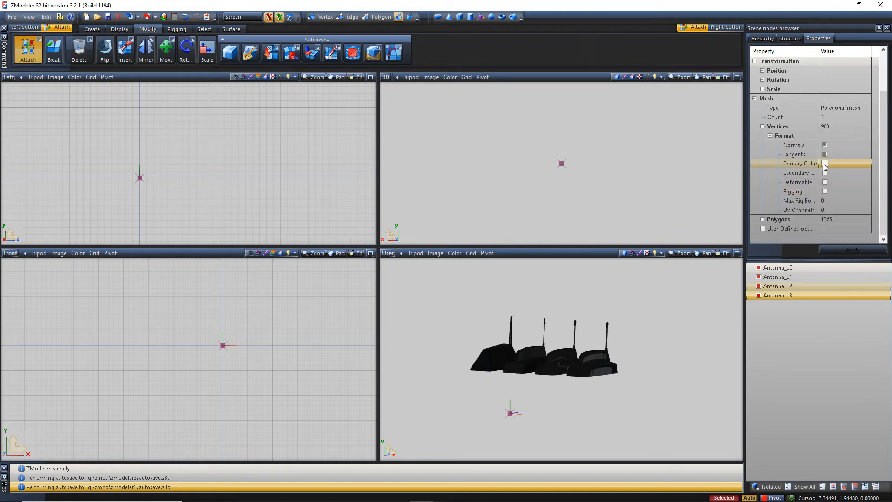
{"action": "left_click", "coordinate": [825, 163]}
{"action": "left_click", "coordinate": [825, 182]}
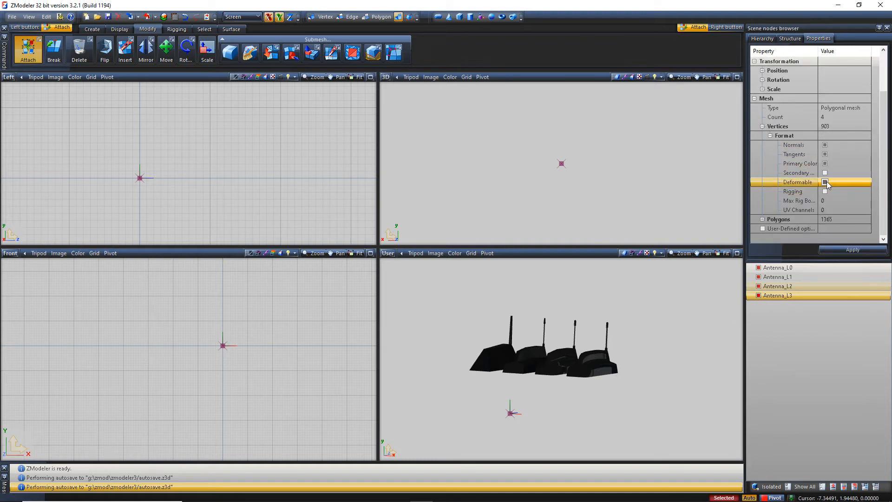
{"action": "left_click", "coordinate": [860, 249]}
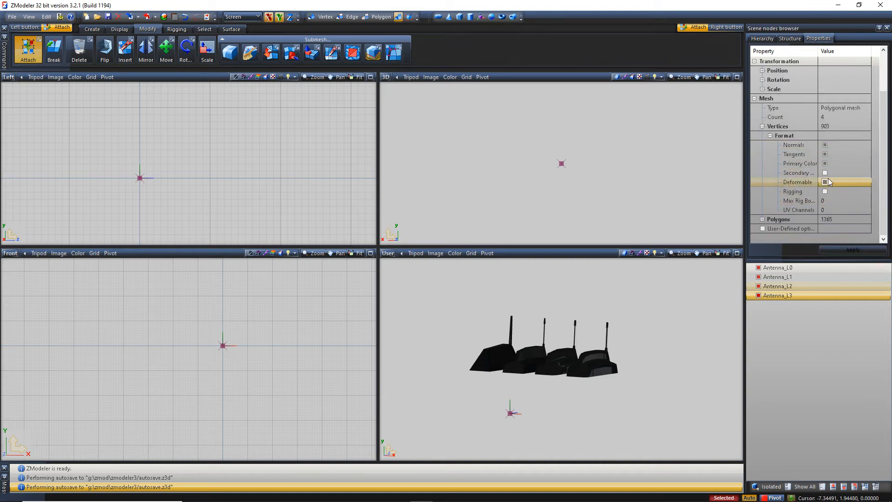
{"action": "left_click", "coordinate": [825, 172]}
{"action": "left_click", "coordinate": [844, 250]}
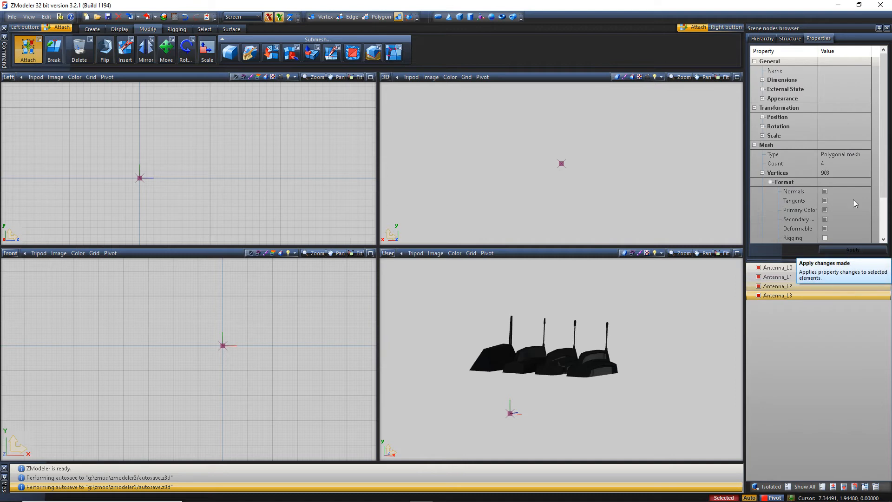
Step: Disable the Secondary Color option in the four antennas' vertex format, apply the change, and inspect the shaded models
{"action": "scroll", "coordinate": [610, 355], "scroll_direction": "up", "scroll_amount": 5}
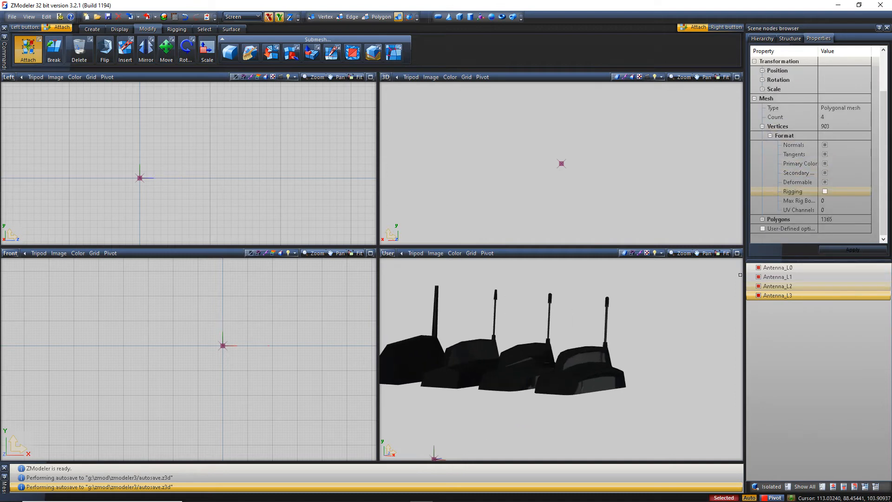
{"action": "left_click", "coordinate": [825, 173]}
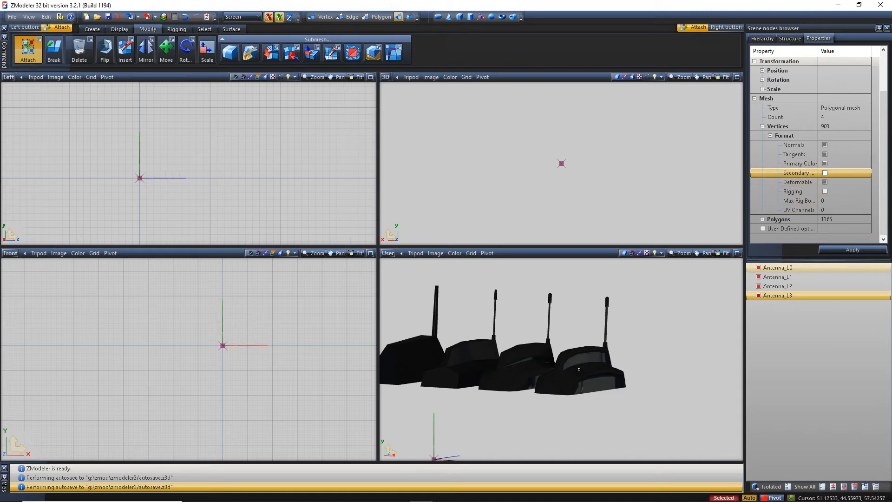
{"action": "left_click", "coordinate": [841, 249]}
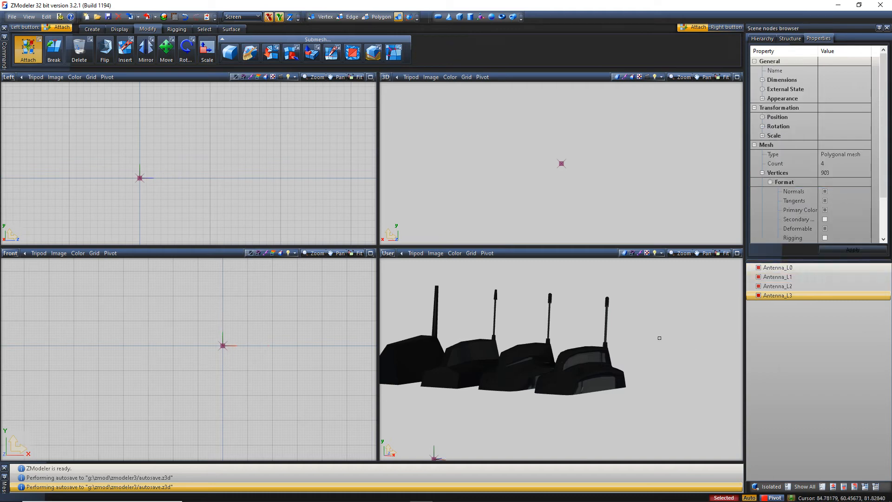
{"action": "scroll", "coordinate": [660, 338], "scroll_direction": "up", "scroll_amount": 6}
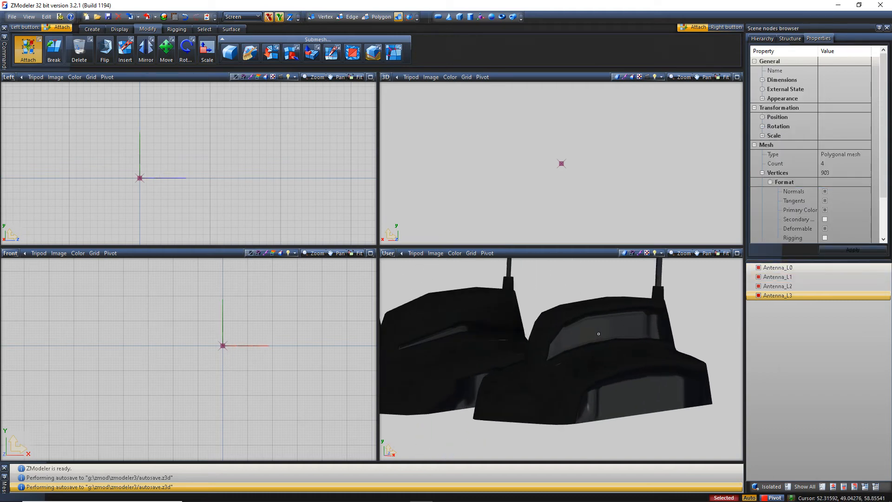
{"action": "scroll", "coordinate": [600, 333], "scroll_direction": "down", "scroll_amount": 6}
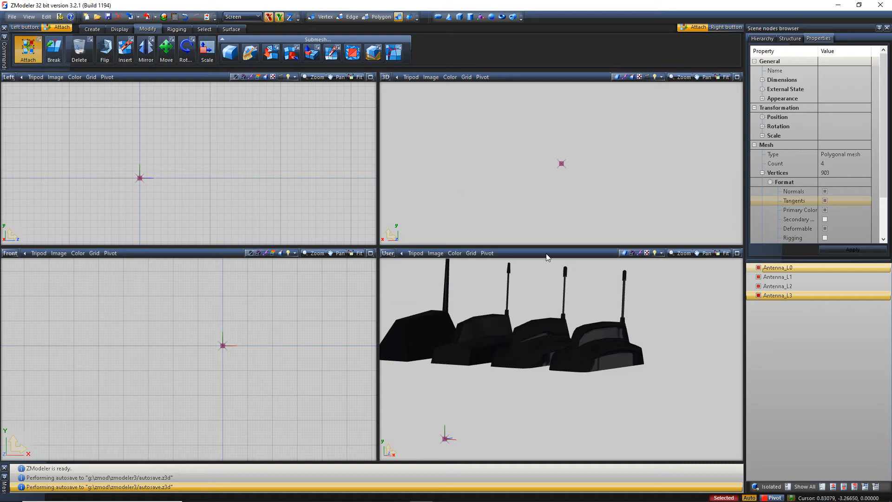
{"action": "middle_click_drag", "start_coordinate": [517, 310], "coordinate": [544, 317]}
{"action": "scroll", "coordinate": [568, 314], "scroll_direction": "up", "scroll_amount": 1}
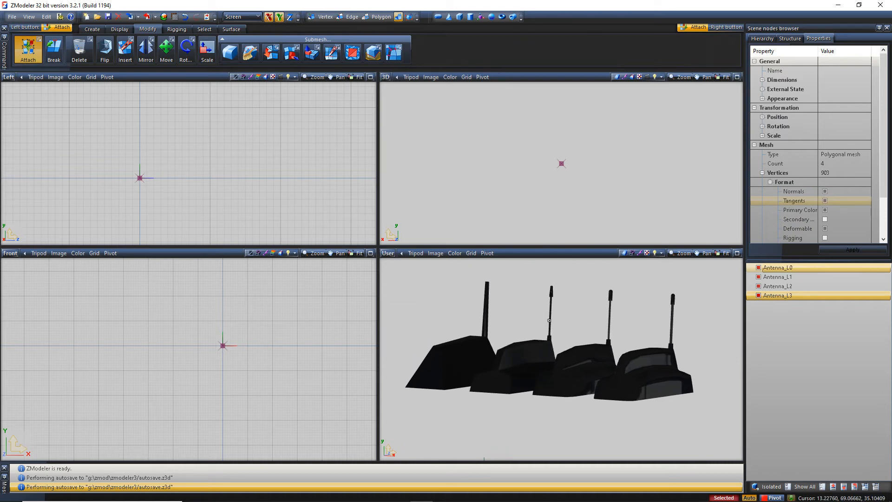
{"action": "scroll", "coordinate": [813, 167], "scroll_direction": "down", "scroll_amount": 2}
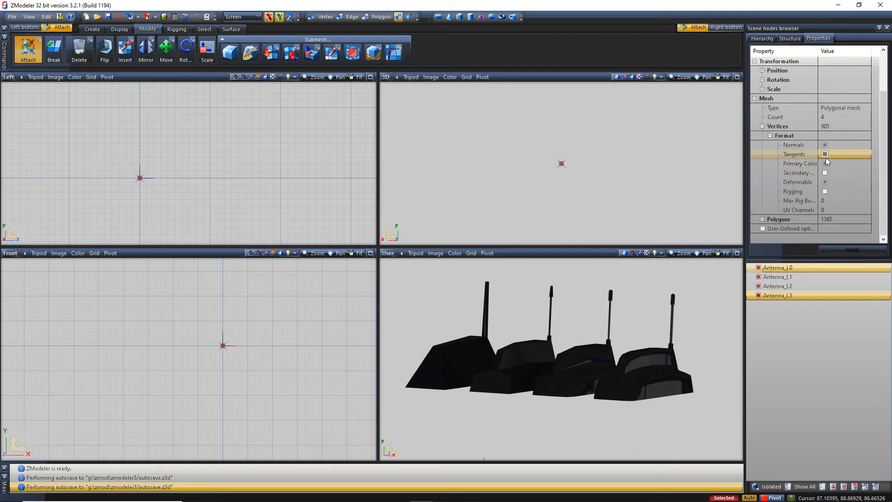
Step: Disable the Normals, Tangents, Primary Color and Deformable options in the antennas' vertex format and apply the changes
{"action": "left_click", "coordinate": [825, 154]}
{"action": "left_click", "coordinate": [825, 144]}
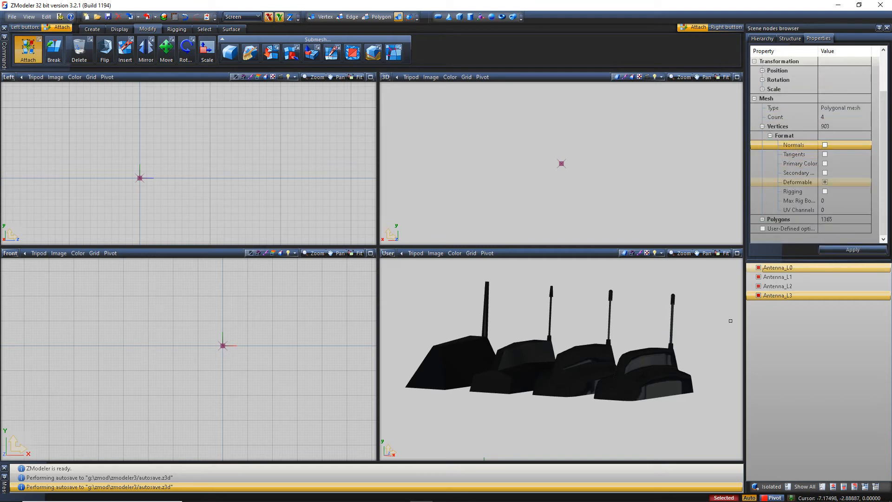
{"action": "scroll", "coordinate": [487, 369], "scroll_direction": "up", "scroll_amount": 3}
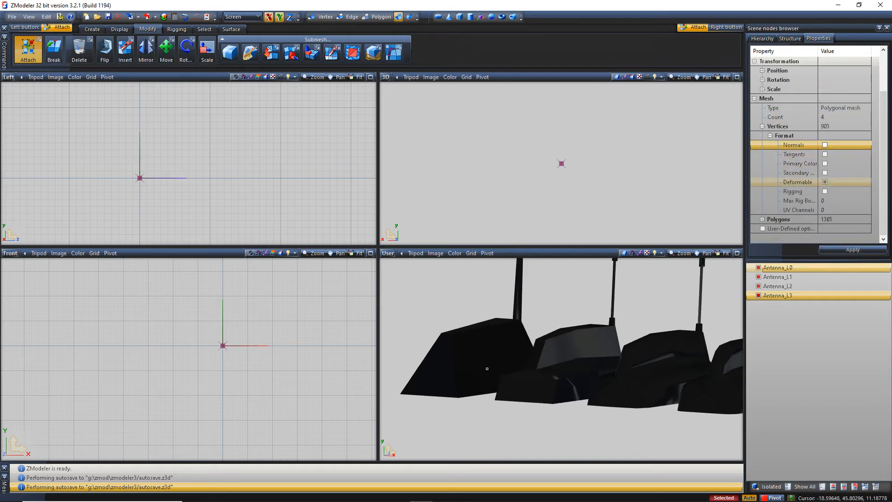
{"action": "scroll", "coordinate": [487, 369], "scroll_direction": "down", "scroll_amount": 3}
{"action": "scroll", "coordinate": [605, 372], "scroll_direction": "up", "scroll_amount": 4}
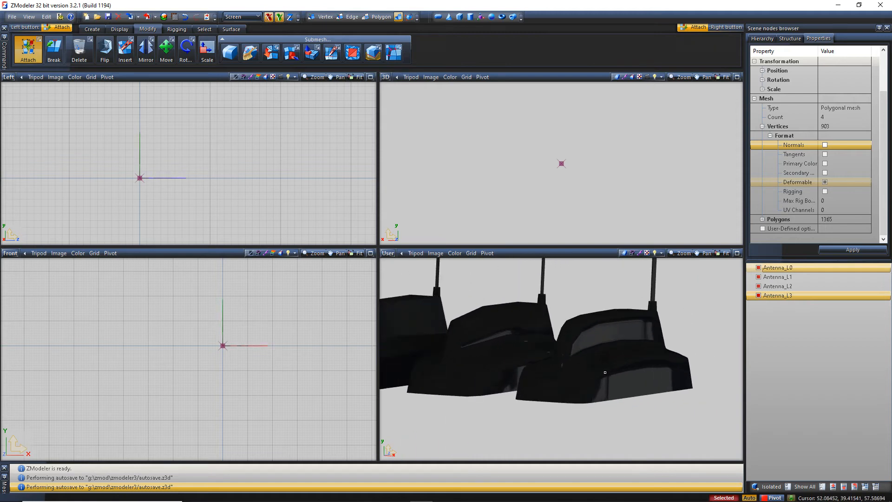
{"action": "scroll", "coordinate": [605, 373], "scroll_direction": "down", "scroll_amount": 2}
{"action": "left_click", "coordinate": [825, 182]}
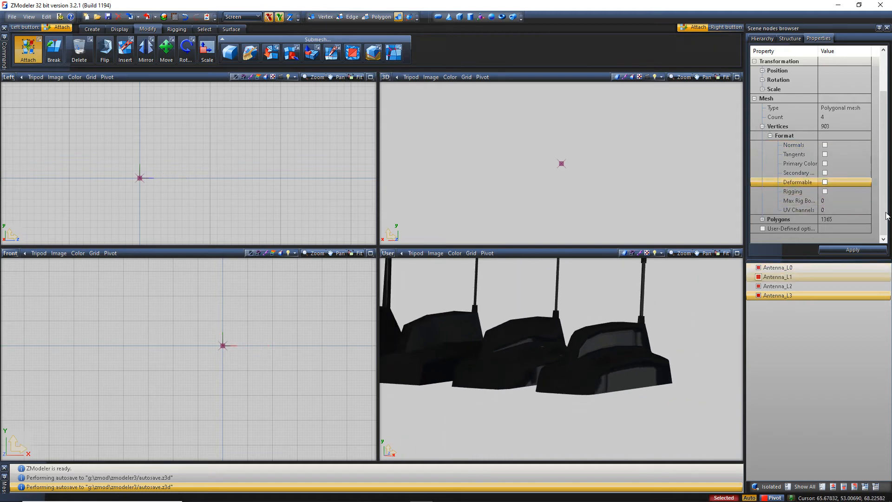
{"action": "left_click", "coordinate": [856, 251]}
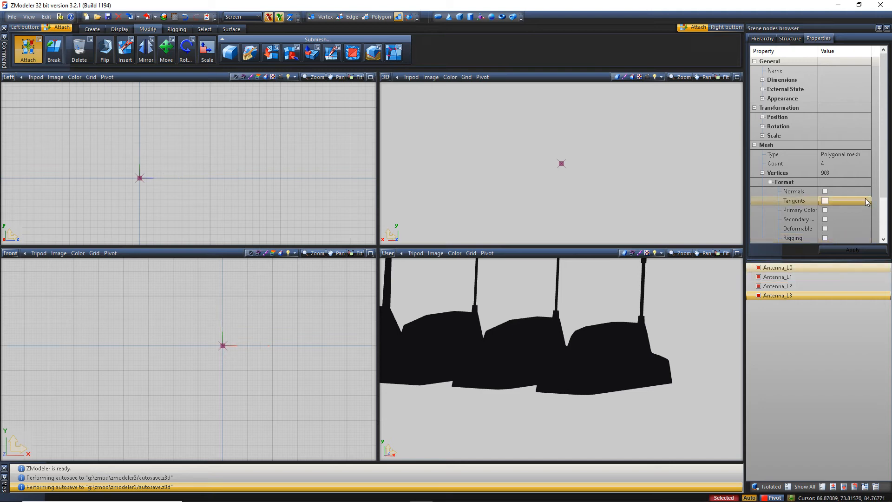
{"action": "scroll", "coordinate": [846, 177], "scroll_direction": "down", "scroll_amount": 2}
{"action": "left_click", "coordinate": [825, 145]}
{"action": "left_click", "coordinate": [825, 154]}
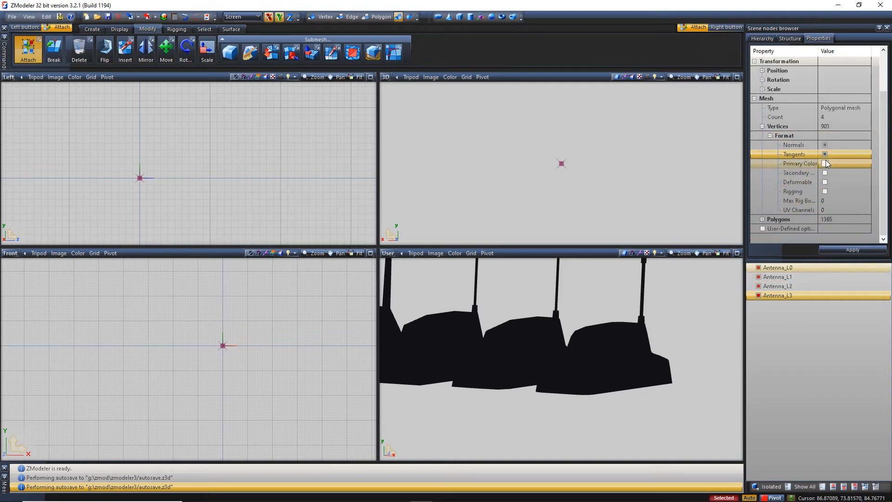
{"action": "left_click", "coordinate": [825, 163]}
{"action": "left_click", "coordinate": [825, 182]}
{"action": "left_click", "coordinate": [825, 182]}
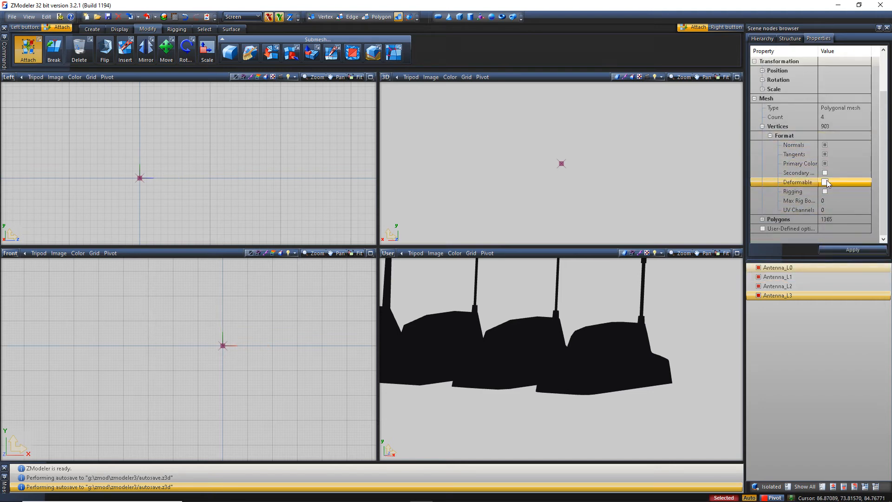
{"action": "left_click", "coordinate": [825, 163]}
{"action": "left_click", "coordinate": [825, 154]}
{"action": "left_click", "coordinate": [825, 145]}
{"action": "left_click", "coordinate": [853, 251]}
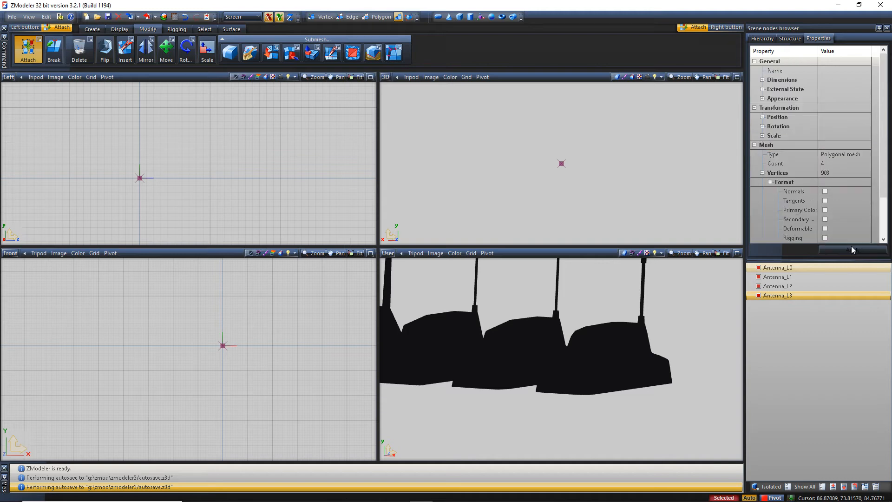
Step: Enable the Normals, Tangents, Primary Color and Deformable options in the four antennas' vertex format and apply the changes
{"action": "left_click", "coordinate": [825, 145]}
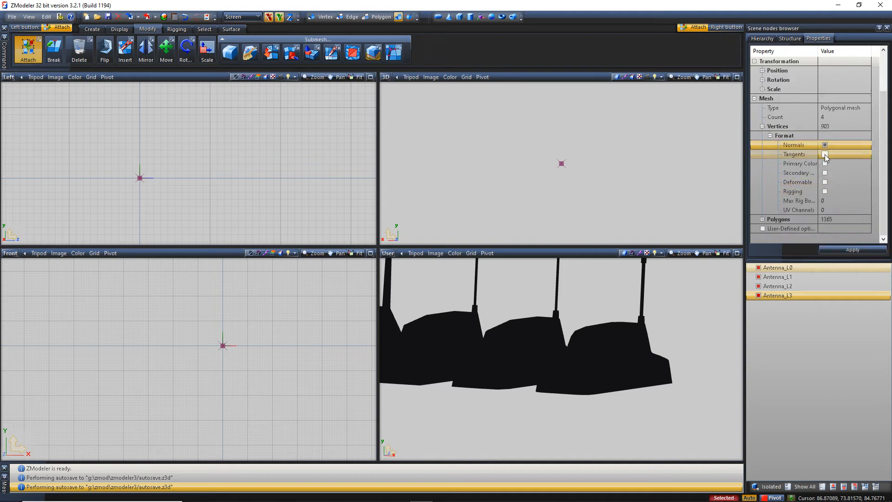
{"action": "left_click", "coordinate": [825, 155]}
{"action": "left_click", "coordinate": [825, 164]}
{"action": "left_click", "coordinate": [825, 182]}
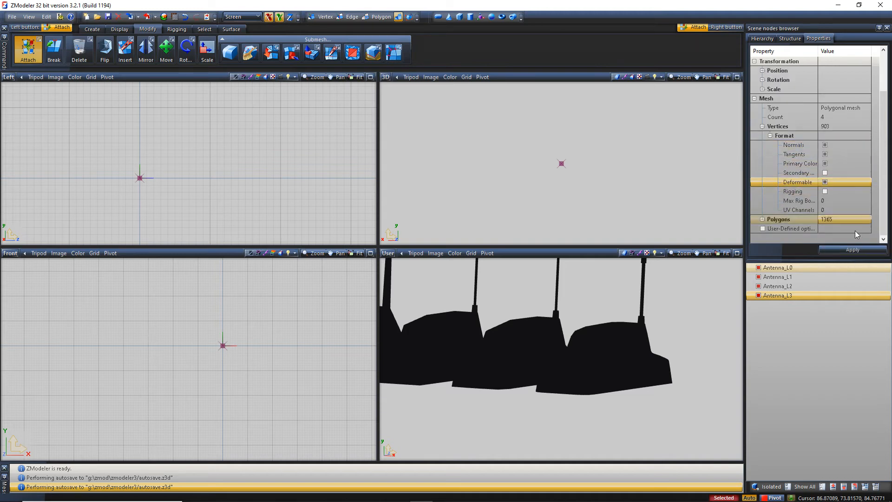
{"action": "left_click", "coordinate": [843, 248]}
Step: Inspect the shading and reflections on the four antenna models in the User view
{"action": "scroll", "coordinate": [596, 371], "scroll_direction": "down", "scroll_amount": 4}
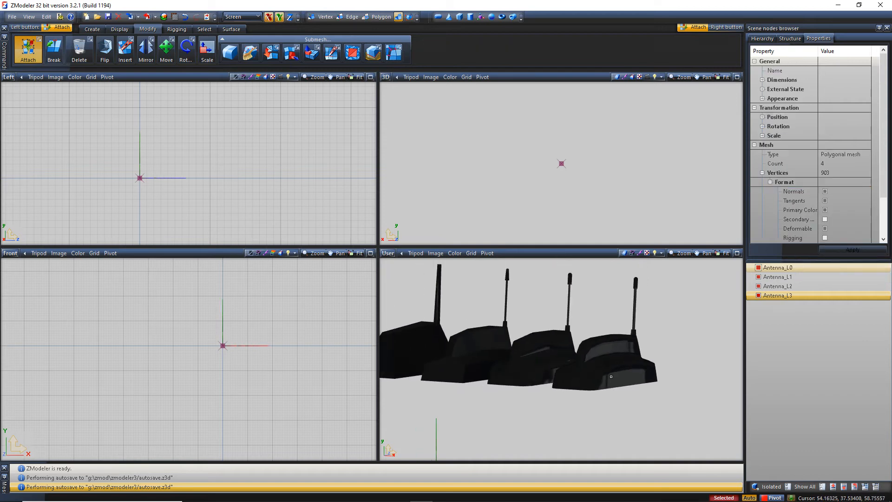
{"action": "scroll", "coordinate": [565, 369], "scroll_direction": "up", "scroll_amount": 3}
{"action": "scroll", "coordinate": [556, 367], "scroll_direction": "down", "scroll_amount": 1}
{"action": "scroll", "coordinate": [556, 367], "scroll_direction": "down", "scroll_amount": 1}
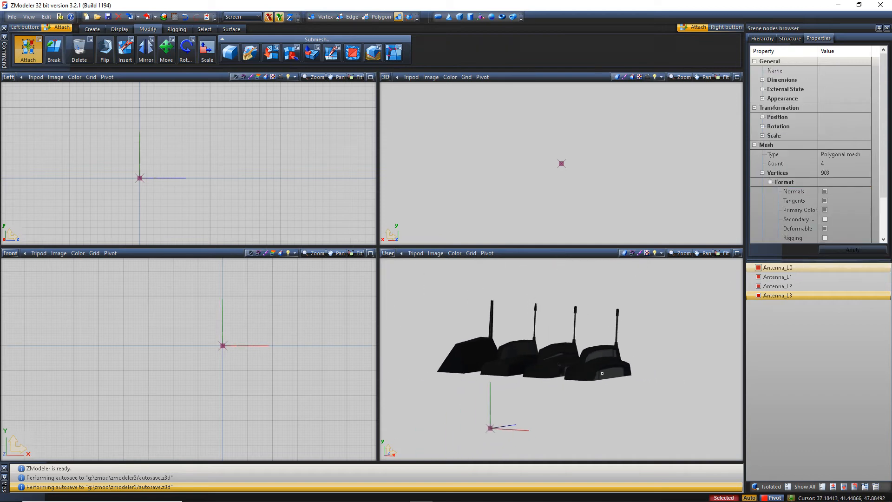
{"action": "scroll", "coordinate": [589, 361], "scroll_direction": "up", "scroll_amount": 3}
{"action": "scroll", "coordinate": [589, 361], "scroll_direction": "up", "scroll_amount": 1}
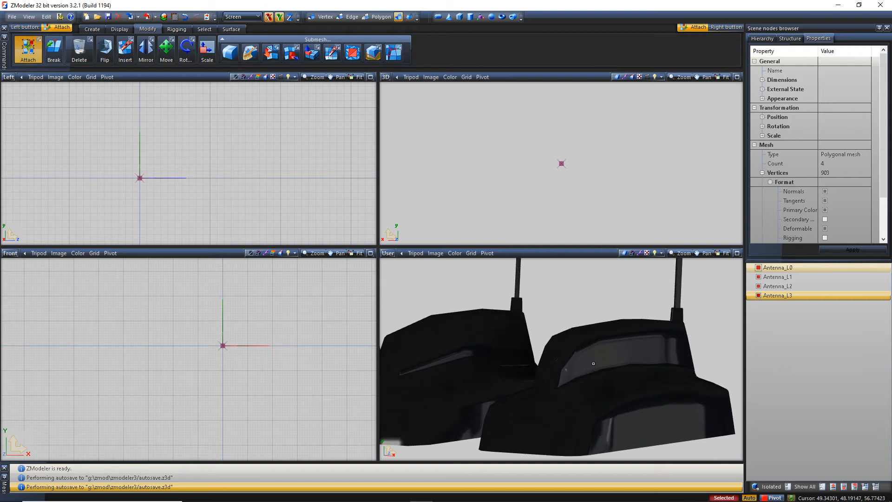
{"action": "scroll", "coordinate": [588, 341], "scroll_direction": "up", "scroll_amount": 2}
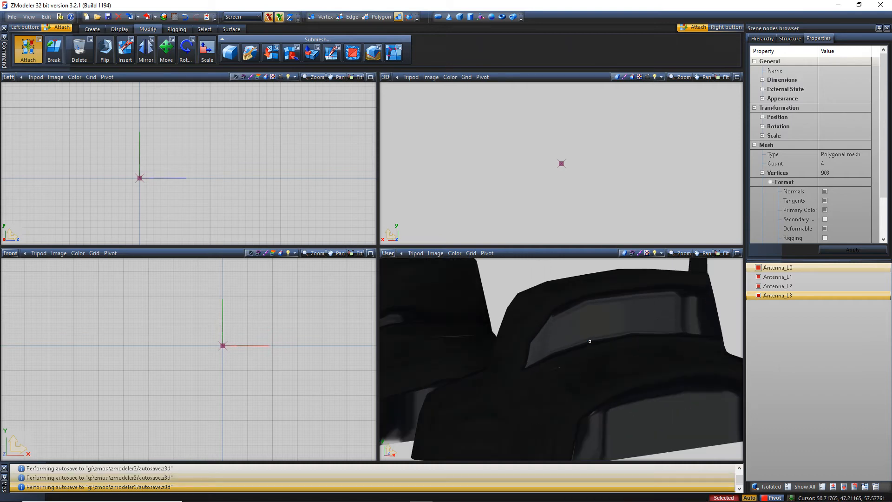
{"action": "scroll", "coordinate": [588, 341], "scroll_direction": "down", "scroll_amount": 5}
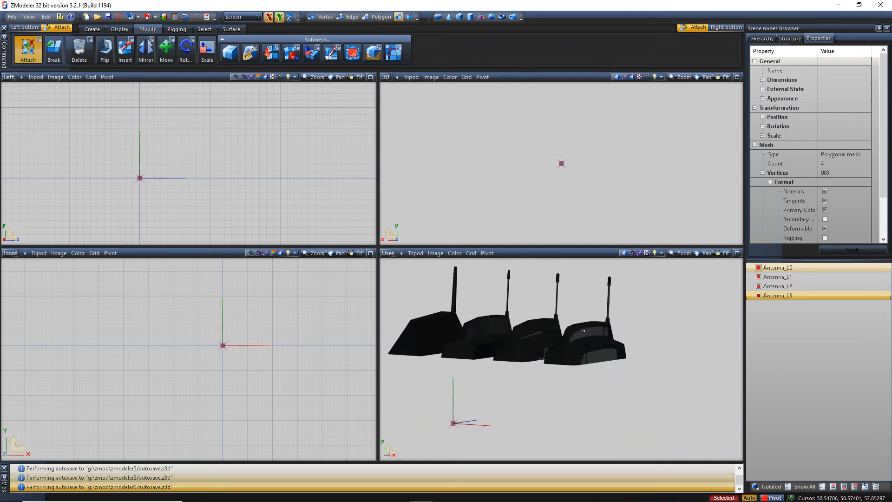
{"action": "mouse_move", "coordinate": [566, 347]}
{"action": "middle_mouse_down"}
{"action": "mouse_move", "coordinate": [598, 349]}
{"action": "mouse_move", "coordinate": [584, 351]}
{"action": "mouse_move", "coordinate": [597, 365]}
{"action": "mouse_move", "coordinate": [563, 376]}
{"action": "mouse_move", "coordinate": [504, 349]}
{"action": "mouse_move", "coordinate": [577, 348]}
{"action": "middle_mouse_up"}
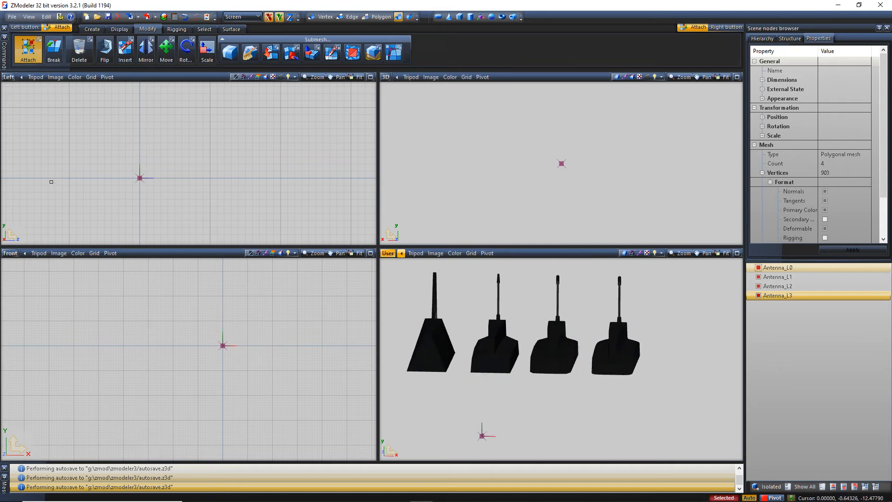
Step: Deselect Antenna_L0 and move the other three antenna models along the X axis until Antenna_L1 overlaps Antenna_L0 in the Front view
{"action": "scroll", "coordinate": [217, 330], "scroll_direction": "down", "scroll_amount": 10}
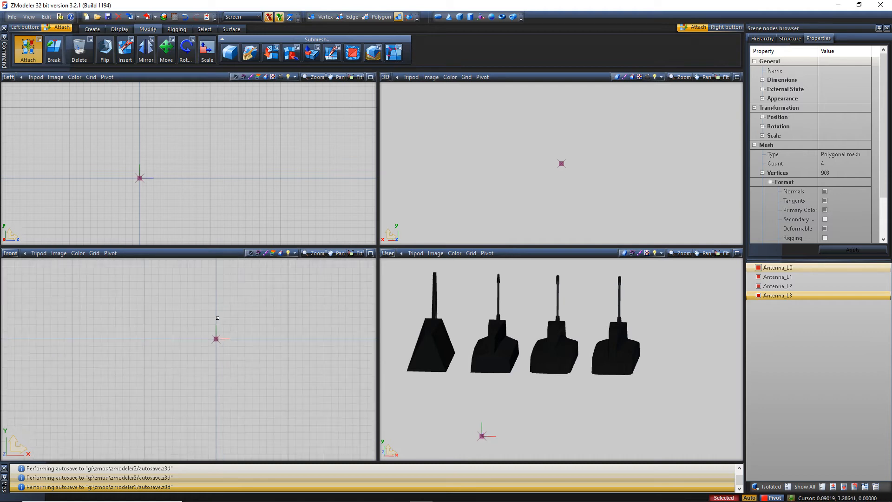
{"action": "scroll", "coordinate": [217, 322], "scroll_direction": "down", "scroll_amount": 3}
{"action": "scroll", "coordinate": [211, 331], "scroll_direction": "up", "scroll_amount": 5}
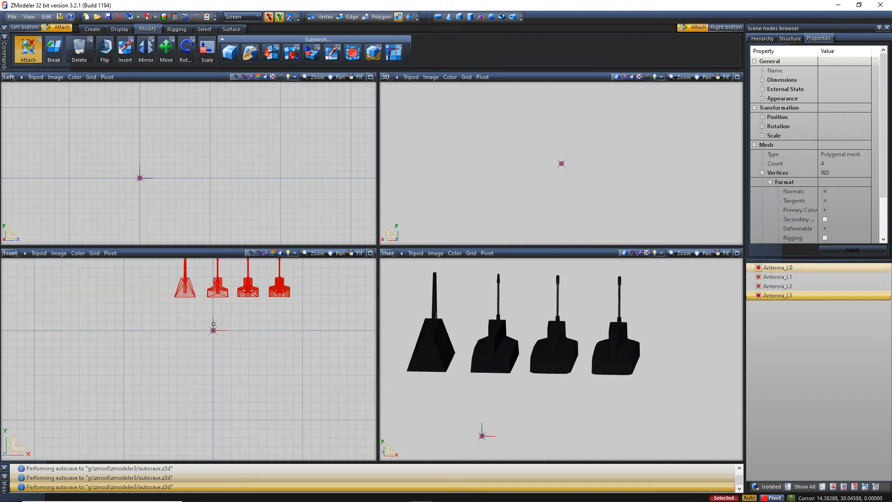
{"action": "scroll", "coordinate": [211, 330], "scroll_direction": "up", "scroll_amount": 4}
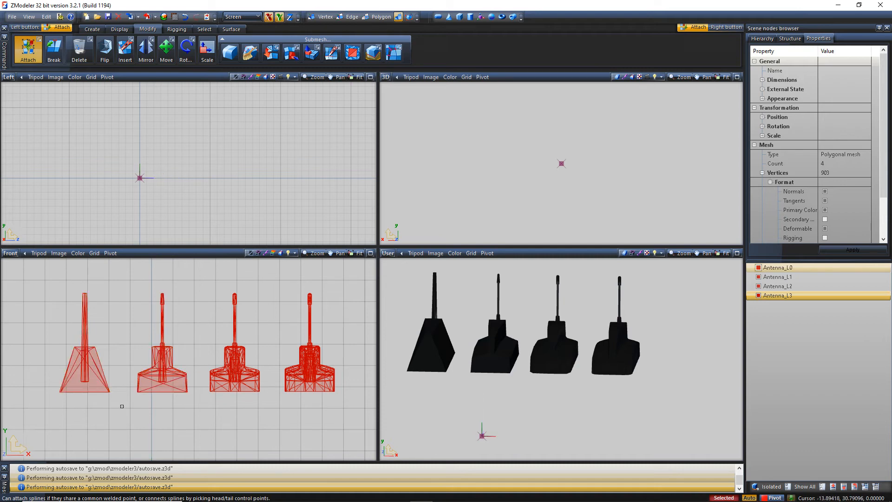
{"action": "left_click_drag", "start_coordinate": [194, 358], "coordinate": [20, 258]}
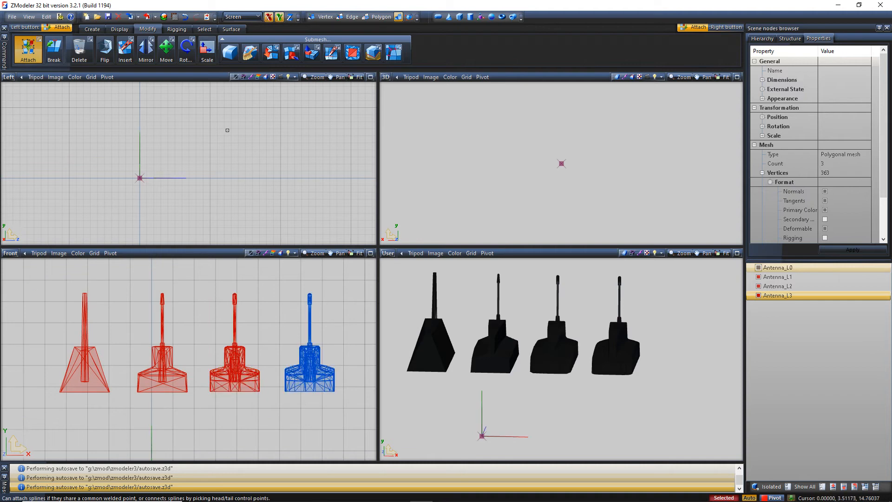
{"action": "left_click", "coordinate": [166, 51]}
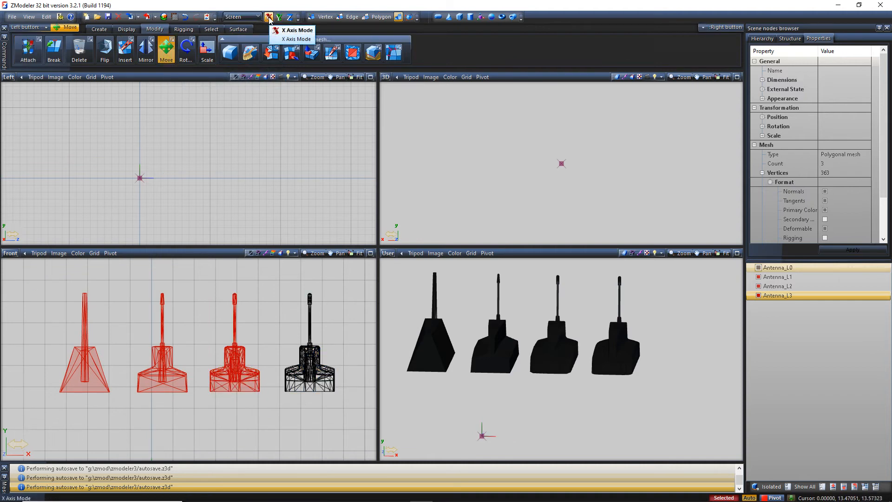
{"action": "middle_click_drag", "start_coordinate": [251, 320], "coordinate": [201, 288]}
{"action": "scroll", "coordinate": [259, 350], "scroll_direction": "up", "scroll_amount": 2}
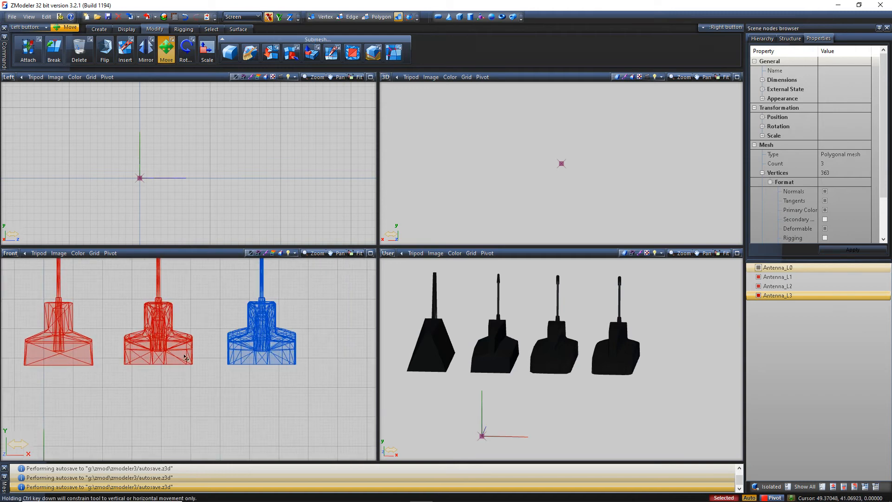
{"action": "left_click_drag", "start_coordinate": [171, 349], "coordinate": [275, 349]}
Step: Fine-tune the X position of the three selected antenna models so Antenna_L1's mast and base edges line up with Antenna_L0's
{"action": "scroll", "coordinate": [264, 321], "scroll_direction": "up", "scroll_amount": 1}
{"action": "scroll", "coordinate": [264, 320], "scroll_direction": "up", "scroll_amount": 5}
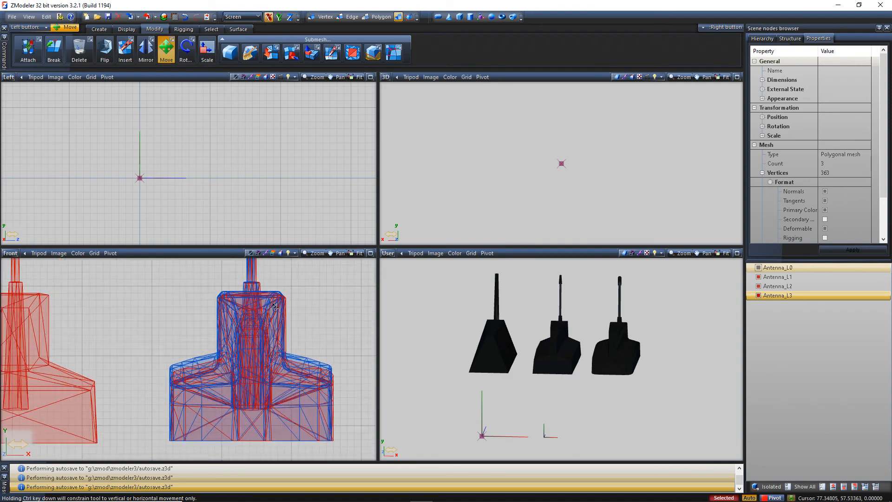
{"action": "scroll", "coordinate": [232, 273], "scroll_direction": "up", "scroll_amount": 5}
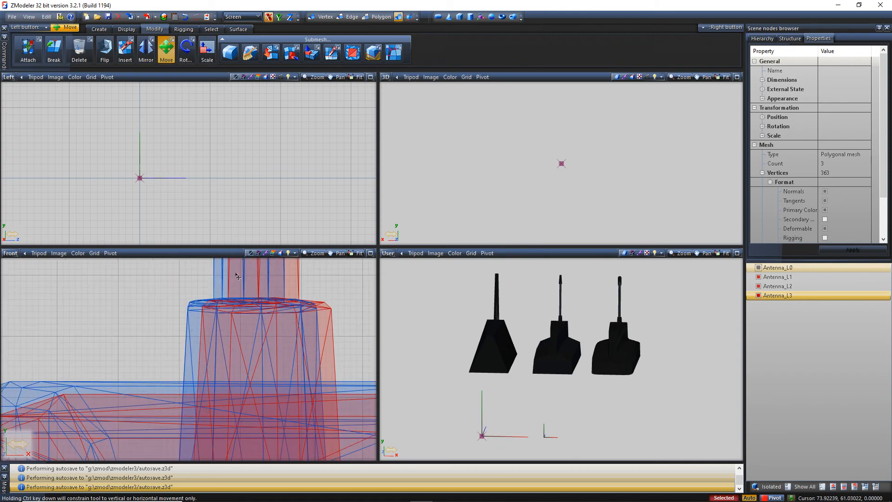
{"action": "left_click_drag", "start_coordinate": [314, 318], "coordinate": [296, 328]}
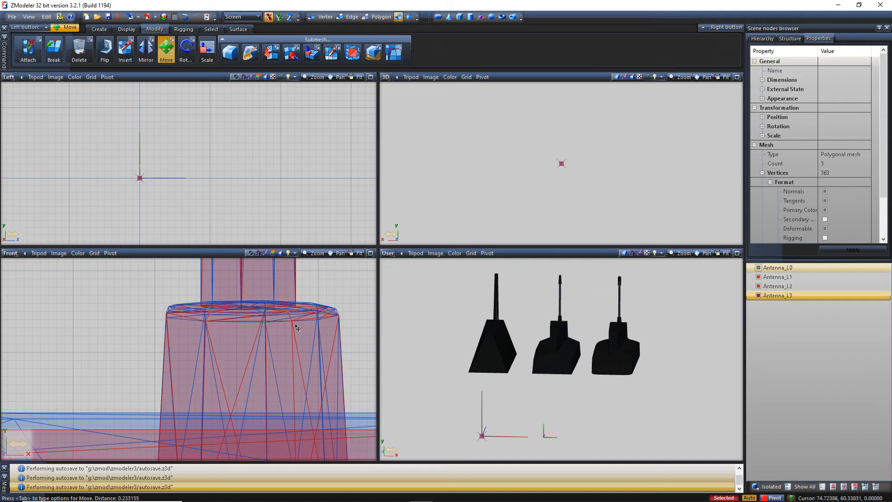
{"action": "scroll", "coordinate": [294, 318], "scroll_direction": "up", "scroll_amount": 5}
{"action": "middle_click_drag", "start_coordinate": [178, 320], "coordinate": [209, 328]}
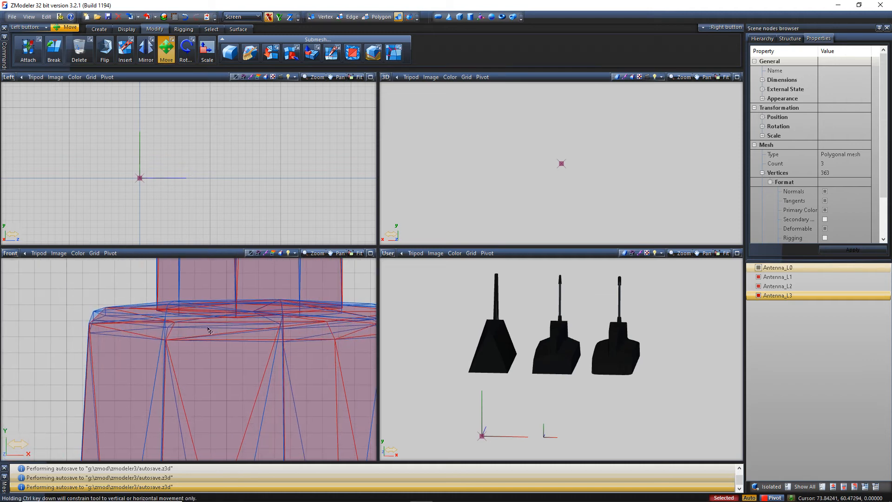
{"action": "middle_click_drag", "start_coordinate": [271, 329], "coordinate": [181, 329]}
{"action": "scroll", "coordinate": [320, 336], "scroll_direction": "up", "scroll_amount": 2}
{"action": "middle_click_drag", "start_coordinate": [329, 330], "coordinate": [324, 331]}
{"action": "left_click_drag", "start_coordinate": [324, 331], "coordinate": [322, 331]}
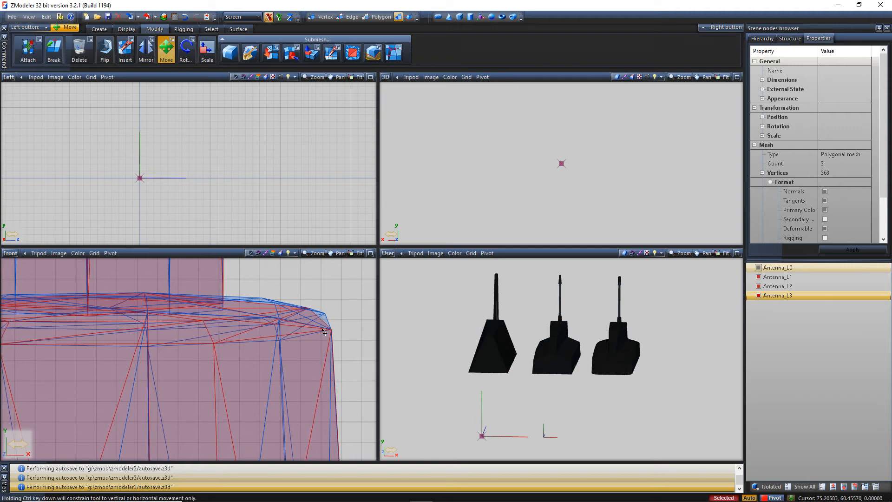
{"action": "scroll", "coordinate": [324, 332], "scroll_direction": "down", "scroll_amount": 5}
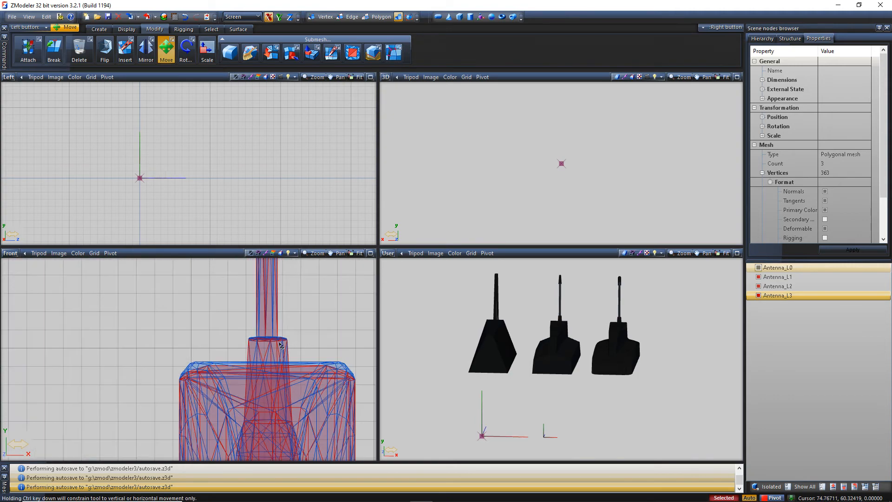
Step: Deselect Antenna_L1 and move Antenna_L2 and Antenna_L3 along the X axis until Antenna_L2 overlaps Antenna_L0 in the Front view
{"action": "scroll", "coordinate": [281, 345], "scroll_direction": "down", "scroll_amount": 7}
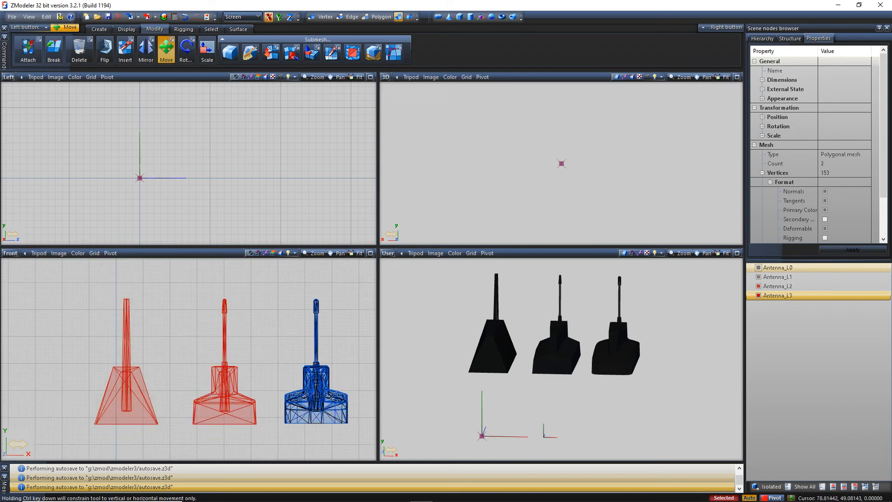
{"action": "middle_click_drag", "start_coordinate": [332, 397], "coordinate": [241, 368]}
{"action": "left_click_drag", "start_coordinate": [180, 378], "coordinate": [263, 376]}
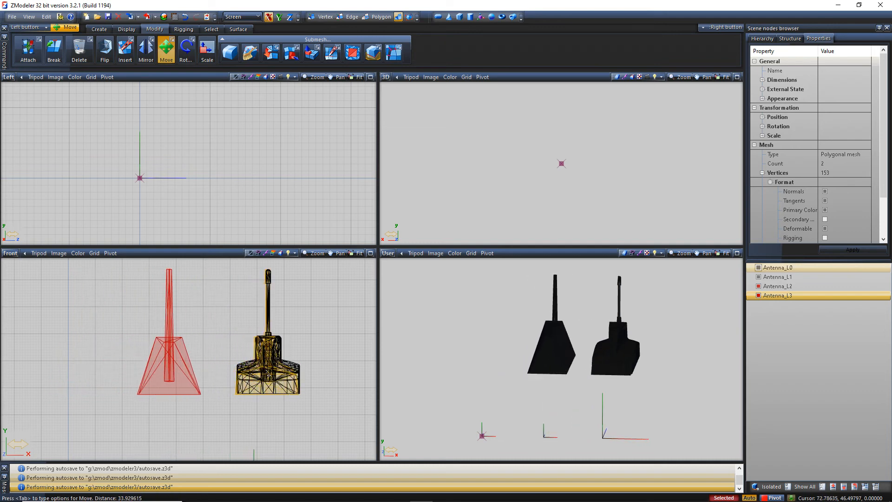
{"action": "scroll", "coordinate": [255, 299], "scroll_direction": "up", "scroll_amount": 4}
{"action": "scroll", "coordinate": [243, 361], "scroll_direction": "up", "scroll_amount": 5}
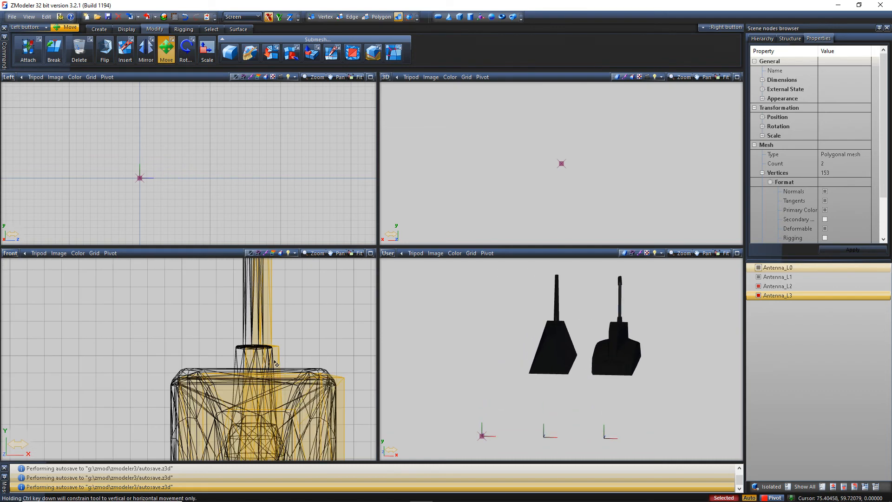
Step: Fine-tune the X position of Antenna_L2 and Antenna_L3 so Antenna_L2's mast centre line matches Antenna_L0's
{"action": "scroll", "coordinate": [222, 336], "scroll_direction": "up", "scroll_amount": 3}
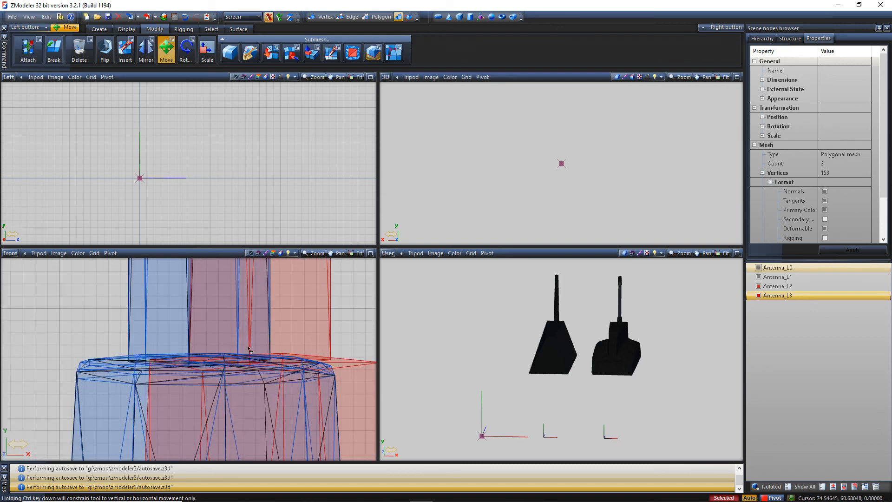
{"action": "scroll", "coordinate": [223, 337], "scroll_direction": "down", "scroll_amount": 1}
{"action": "left_click_drag", "start_coordinate": [266, 348], "coordinate": [209, 358]}
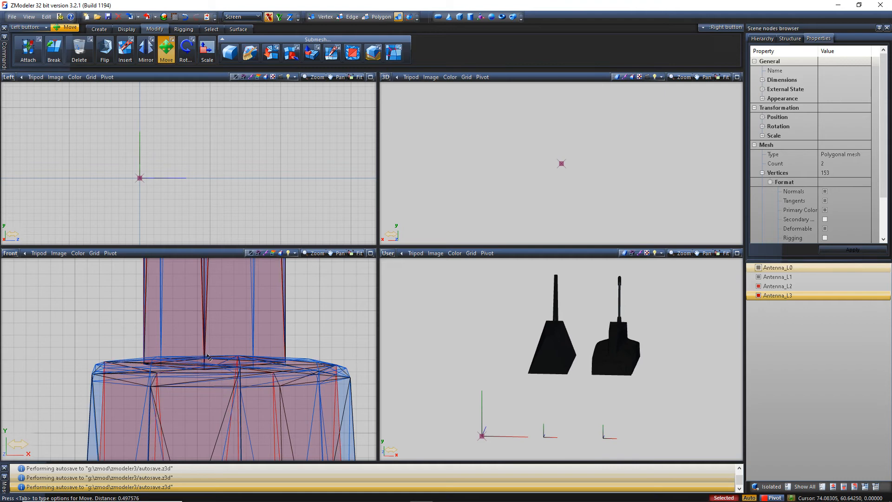
{"action": "scroll", "coordinate": [208, 356], "scroll_direction": "up", "scroll_amount": 5}
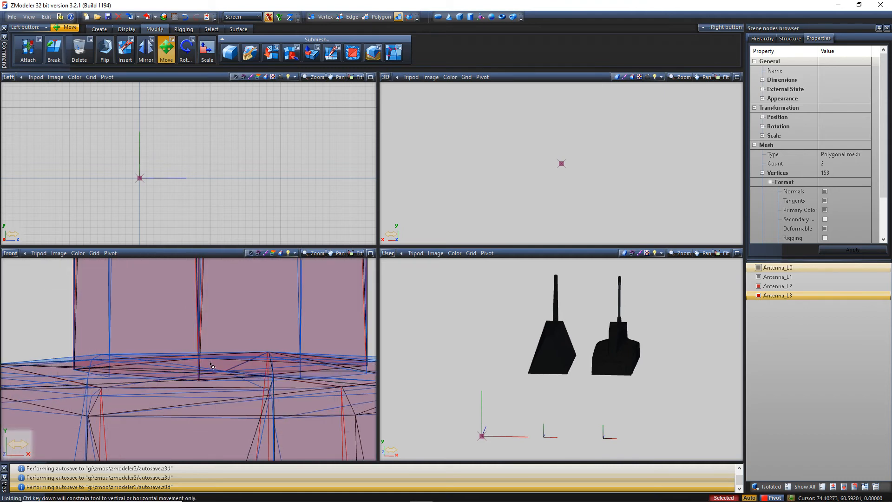
{"action": "scroll", "coordinate": [222, 343], "scroll_direction": "up", "scroll_amount": 2}
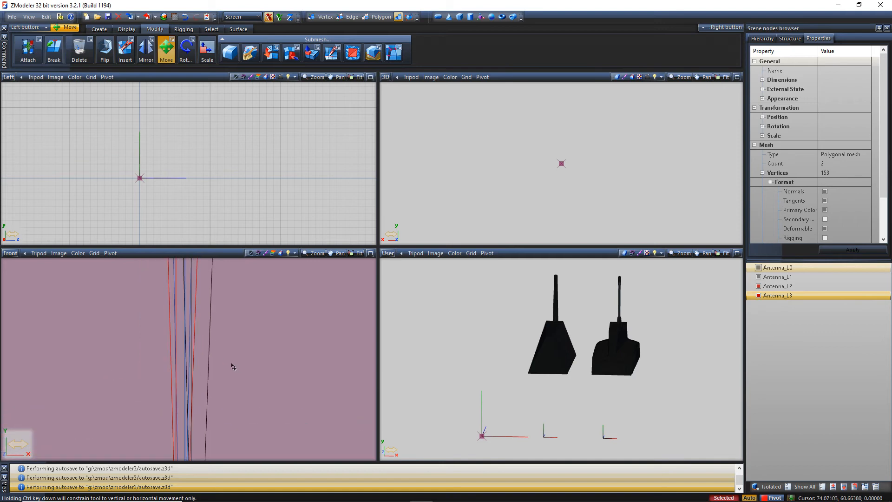
{"action": "scroll", "coordinate": [269, 366], "scroll_direction": "up", "scroll_amount": 3}
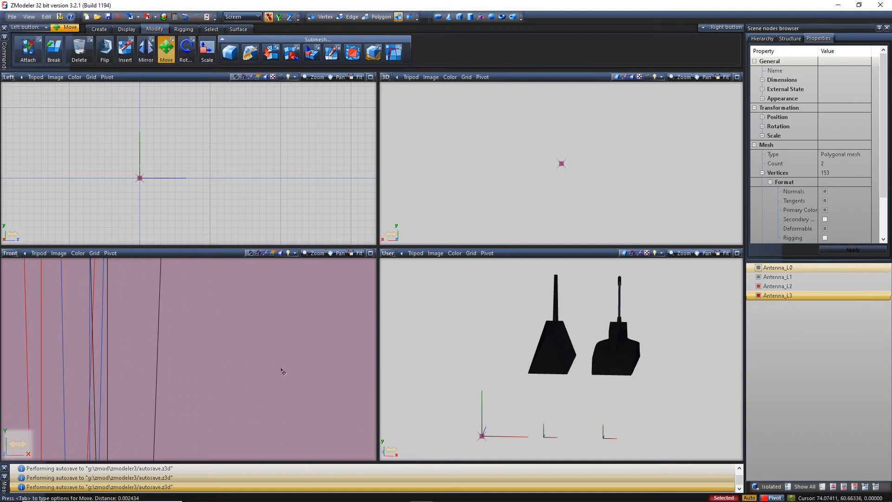
{"action": "scroll", "coordinate": [288, 373], "scroll_direction": "down", "scroll_amount": 1}
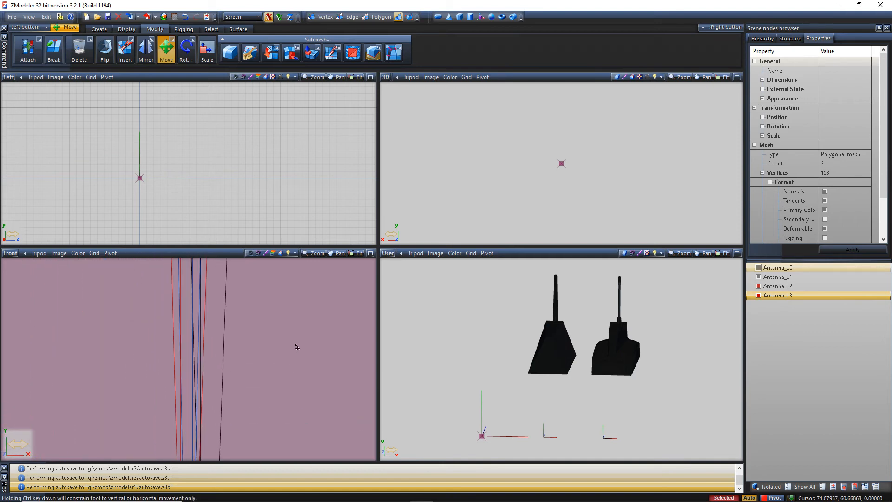
{"action": "scroll", "coordinate": [296, 346], "scroll_direction": "down", "scroll_amount": 4}
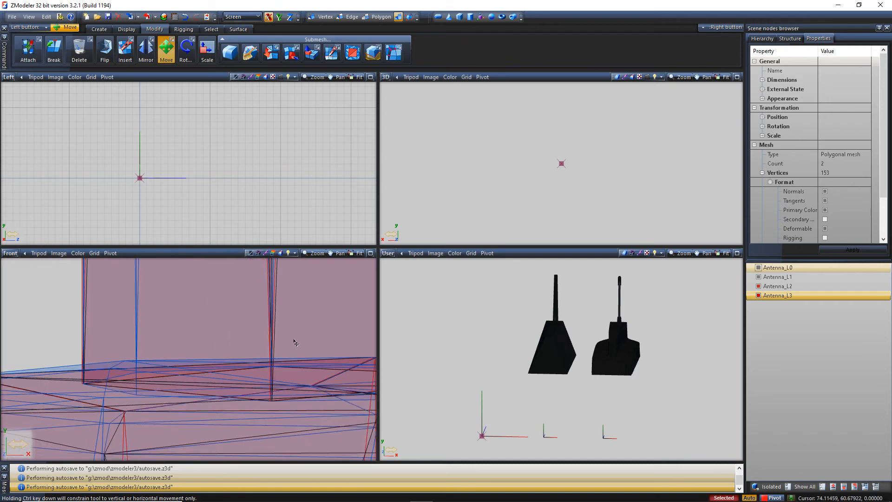
Step: Check the mast's outer edges up close and nudge Antenna_L2 and Antenna_L3 along X until Antenna_L2's edges coincide with Antenna_L0's
{"action": "scroll", "coordinate": [294, 347], "scroll_direction": "down", "scroll_amount": 6}
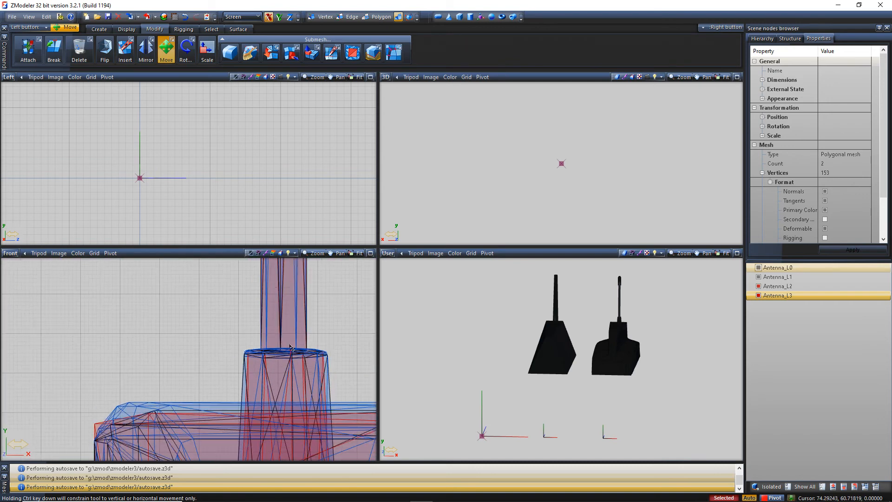
{"action": "scroll", "coordinate": [290, 350], "scroll_direction": "down", "scroll_amount": 4}
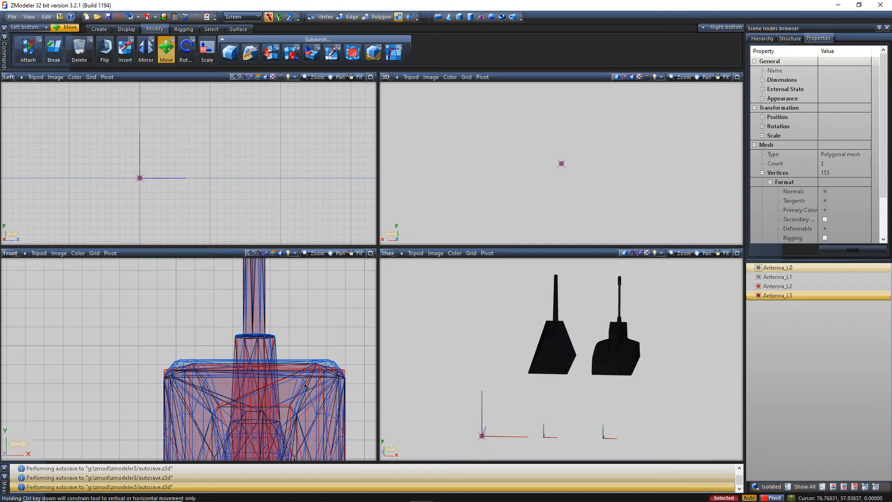
{"action": "scroll", "coordinate": [269, 344], "scroll_direction": "up", "scroll_amount": 6}
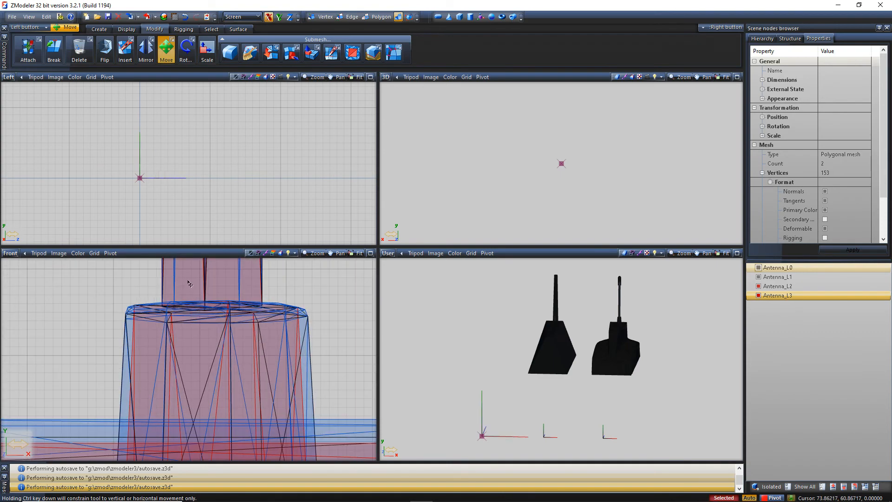
{"action": "scroll", "coordinate": [188, 288], "scroll_direction": "up", "scroll_amount": 8}
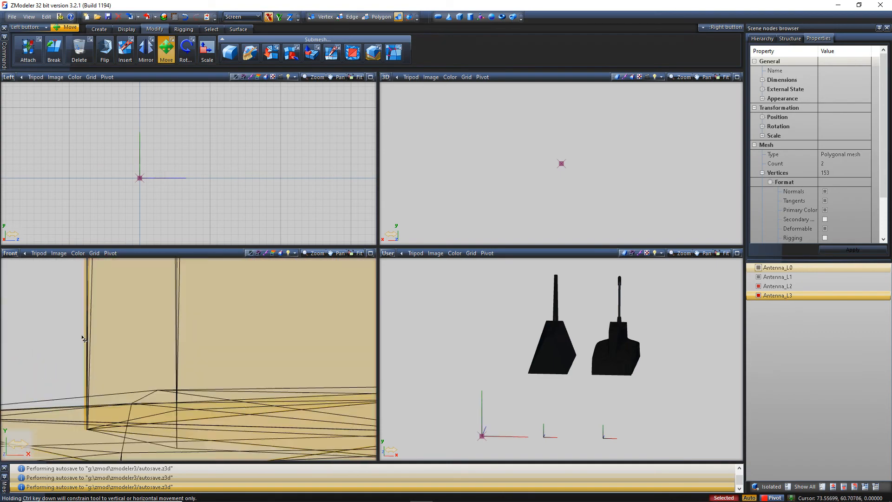
{"action": "scroll", "coordinate": [88, 345], "scroll_direction": "up", "scroll_amount": 2}
{"action": "middle_click_drag", "start_coordinate": [130, 367], "coordinate": [175, 356]}
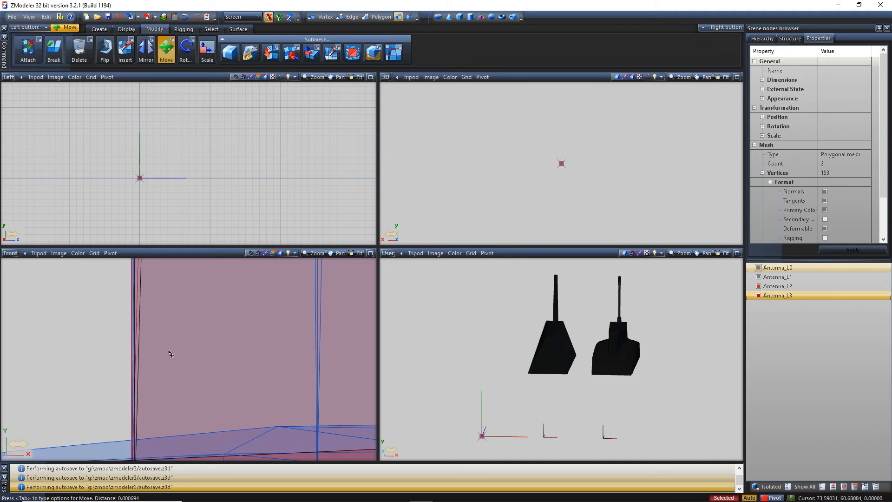
{"action": "scroll", "coordinate": [177, 354], "scroll_direction": "down", "scroll_amount": 5}
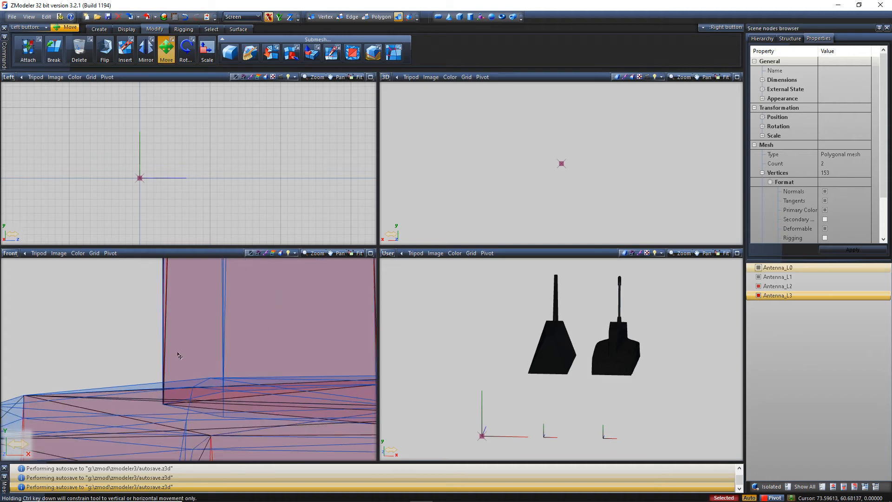
{"action": "scroll", "coordinate": [173, 346], "scroll_direction": "down", "scroll_amount": 5}
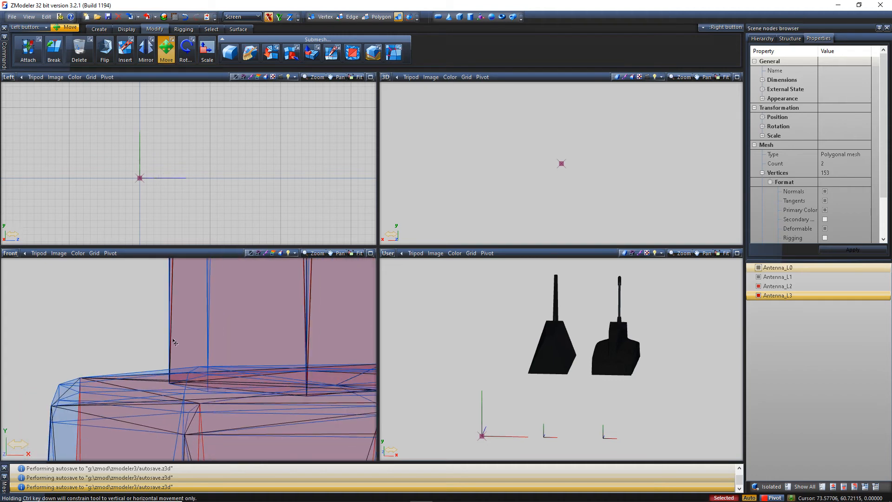
{"action": "scroll", "coordinate": [276, 334], "scroll_direction": "up", "scroll_amount": 3}
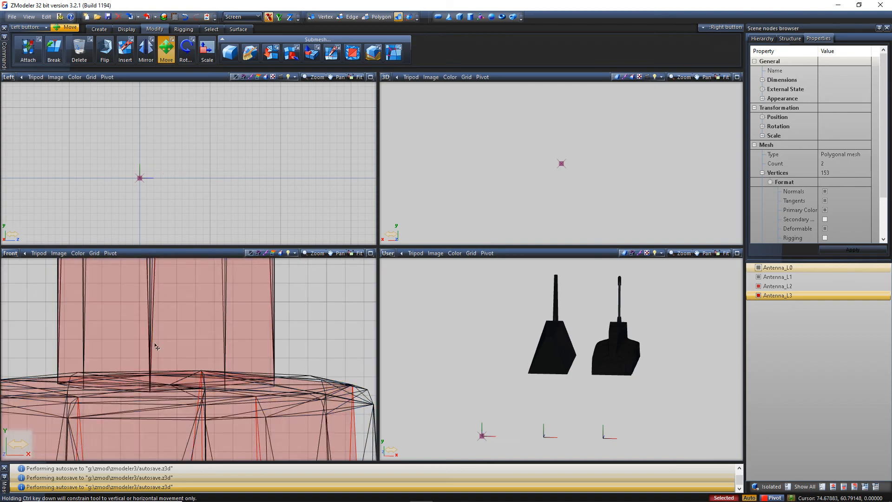
{"action": "scroll", "coordinate": [201, 347], "scroll_direction": "down", "scroll_amount": 4}
{"action": "scroll", "coordinate": [203, 350], "scroll_direction": "down", "scroll_amount": 6}
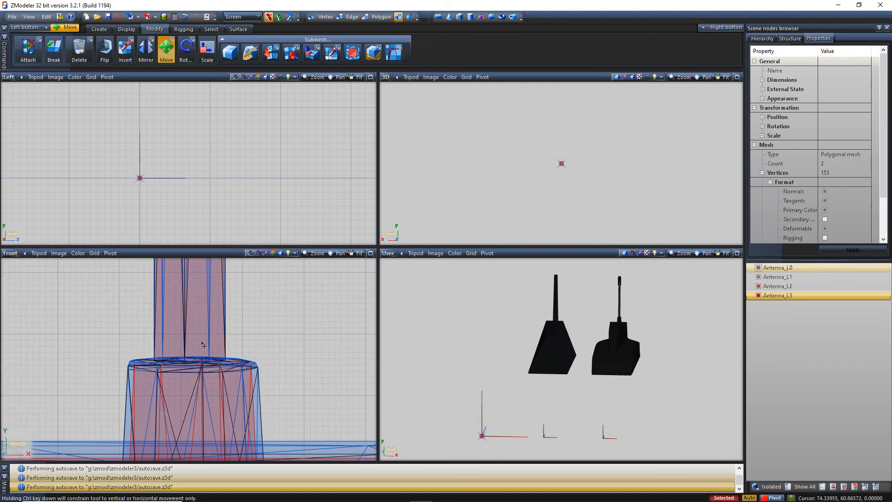
Step: Deselect Antenna_L2 and move Antenna_L3 along the X axis onto the stacked antennas, lining up its base edges in the Front view
{"action": "scroll", "coordinate": [217, 356], "scroll_direction": "down", "scroll_amount": 5}
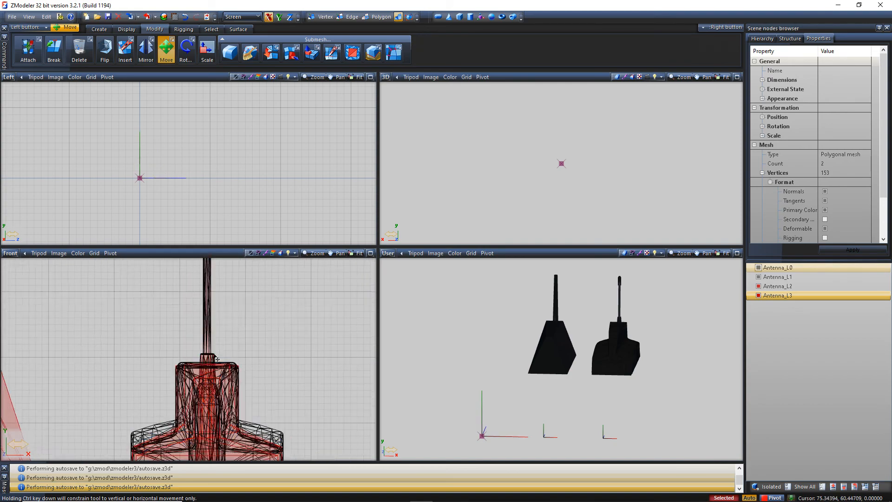
{"action": "middle_click_drag", "start_coordinate": [135, 314], "coordinate": [189, 314]}
{"action": "left_click_drag", "start_coordinate": [207, 310], "coordinate": [41, 424]}
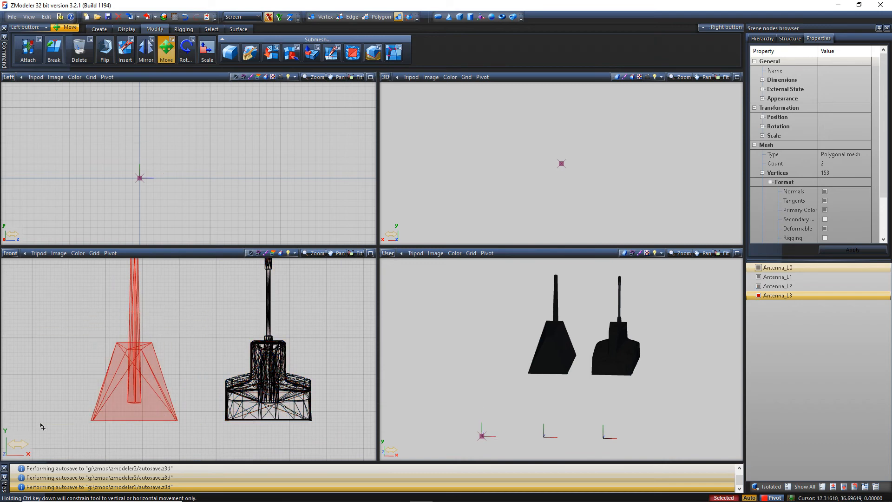
{"action": "left_click_drag", "start_coordinate": [127, 370], "coordinate": [264, 372]}
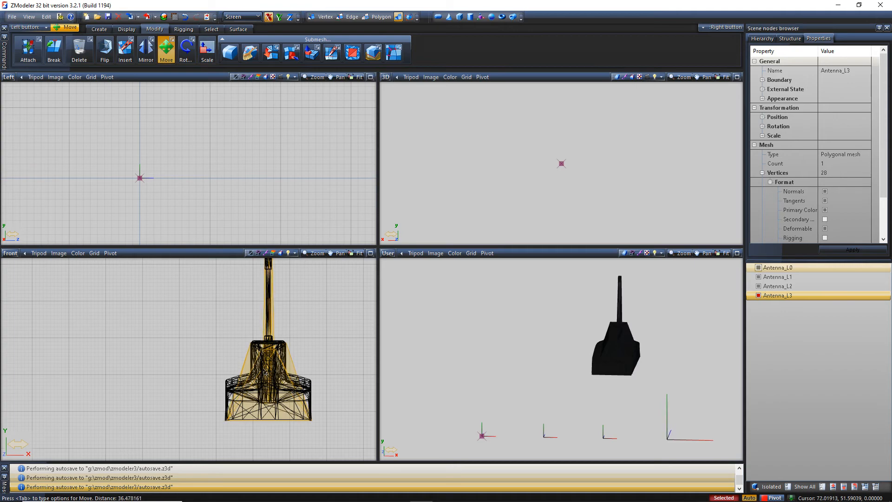
{"action": "scroll", "coordinate": [274, 386], "scroll_direction": "up", "scroll_amount": 8}
{"action": "left_click_drag", "start_coordinate": [265, 371], "coordinate": [284, 397]}
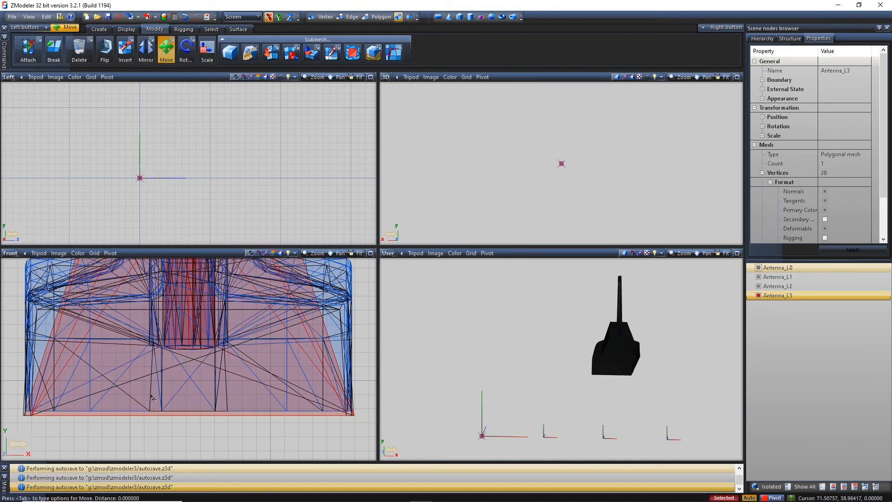
{"action": "scroll", "coordinate": [160, 402], "scroll_direction": "down", "scroll_amount": 5}
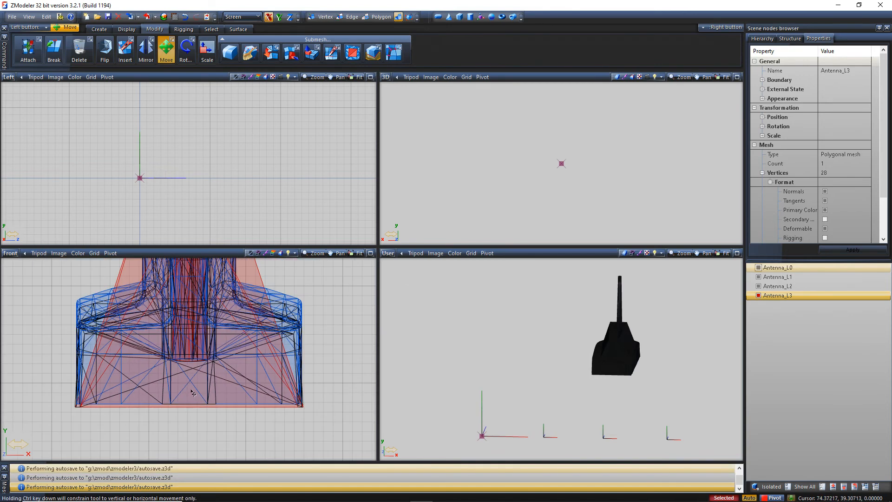
Step: Deselect Antenna_L3 and inspect the four overlapping antenna models from several angles in the User view
{"action": "middle_click_drag", "start_coordinate": [646, 361], "coordinate": [620, 364]}
{"action": "middle_click_drag", "start_coordinate": [593, 320], "coordinate": [570, 344], "text": "alt"}
{"action": "scroll", "coordinate": [521, 359], "scroll_direction": "up", "scroll_amount": 4}
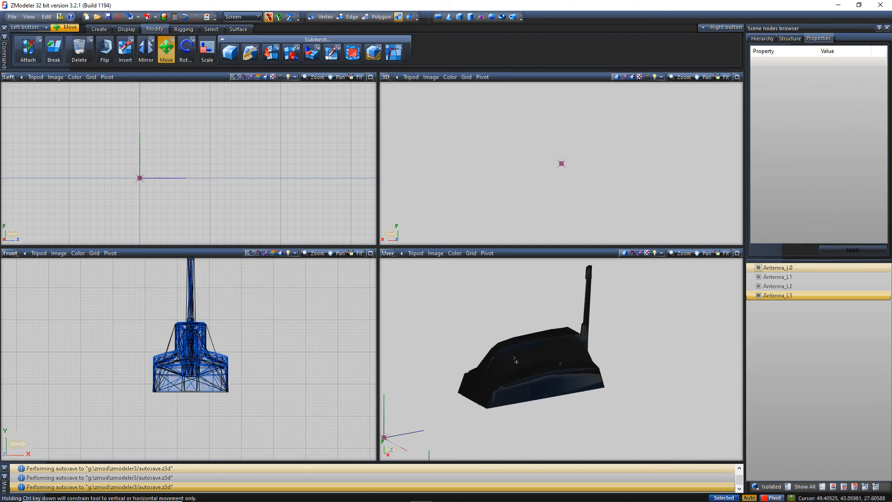
{"action": "mouse_move", "coordinate": [618, 387]}
{"action": "middle_mouse_down", "text": "alt"}
{"action": "mouse_move", "coordinate": [595, 380]}
{"action": "mouse_move", "coordinate": [615, 378]}
{"action": "middle_mouse_up", "text": "alt"}
{"action": "scroll", "coordinate": [615, 378], "scroll_direction": "down", "scroll_amount": 6}
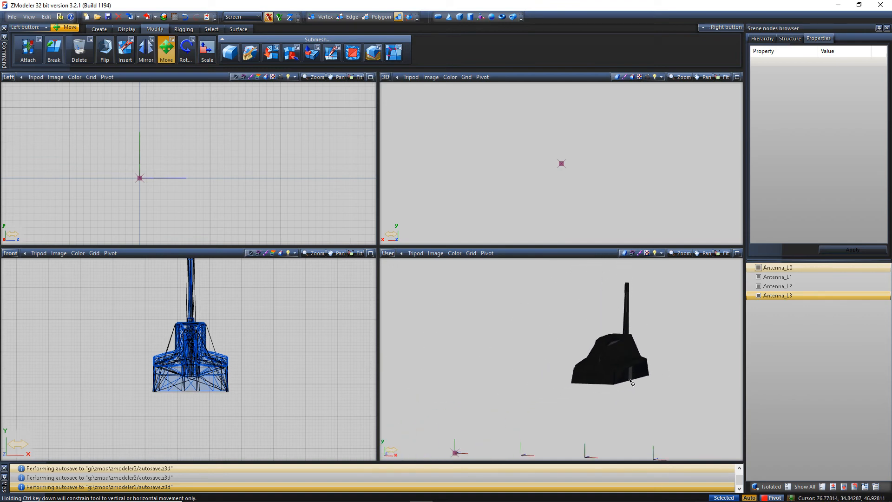
{"action": "scroll", "coordinate": [609, 378], "scroll_direction": "down", "scroll_amount": 2}
Step: Select all four antenna models and center their local axes to the objects
{"action": "scroll", "coordinate": [224, 388], "scroll_direction": "down", "scroll_amount": 4}
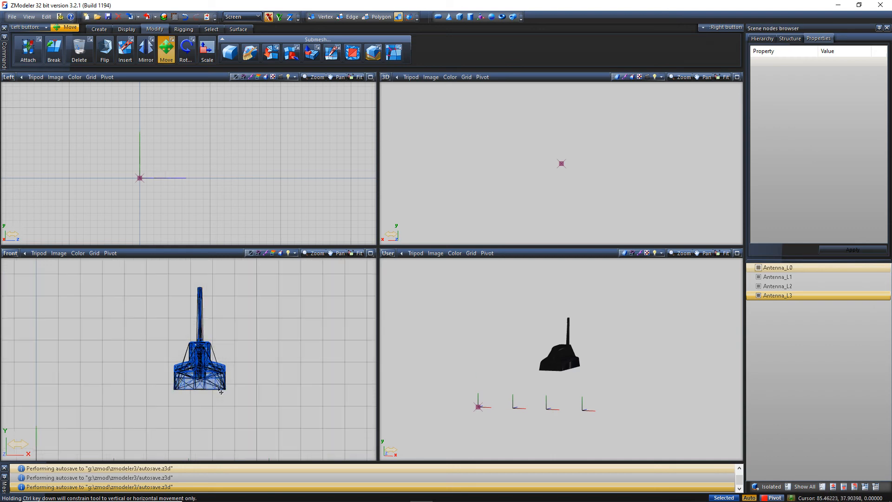
{"action": "scroll", "coordinate": [224, 388], "scroll_direction": "down", "scroll_amount": 2}
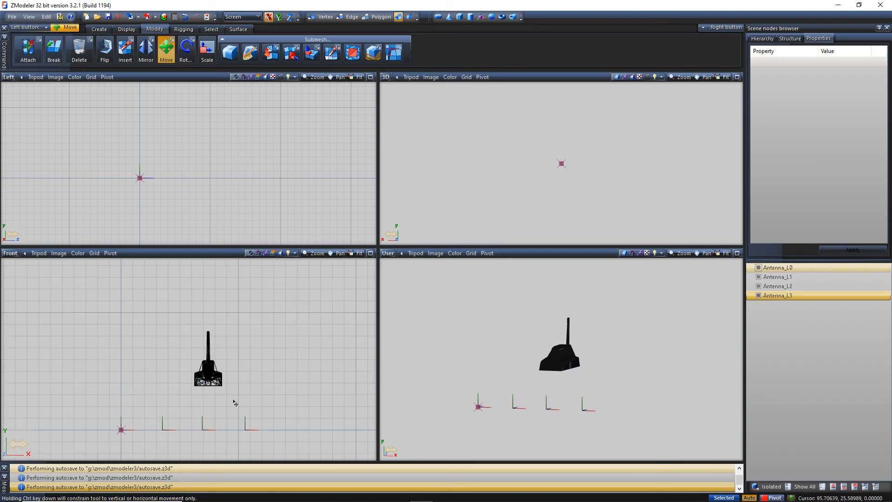
{"action": "left_click_drag", "start_coordinate": [233, 389], "coordinate": [166, 315]}
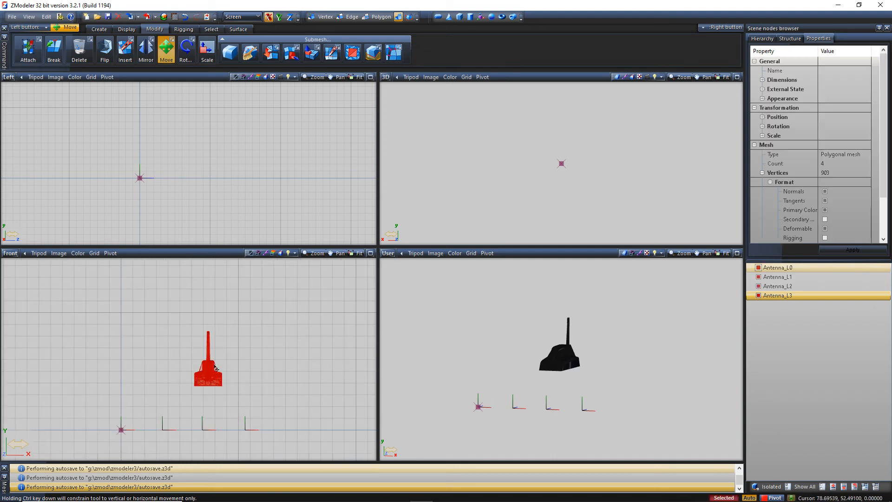
{"action": "left_click", "coordinate": [216, 30]}
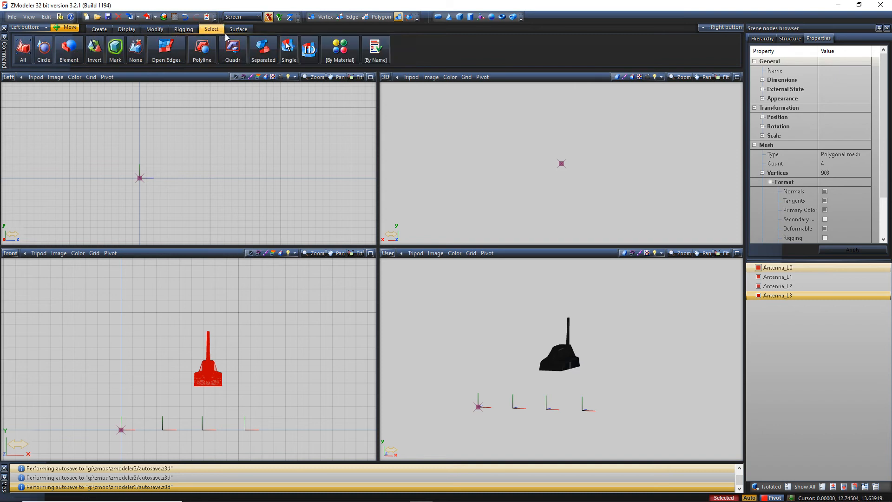
{"action": "left_click", "coordinate": [135, 32]}
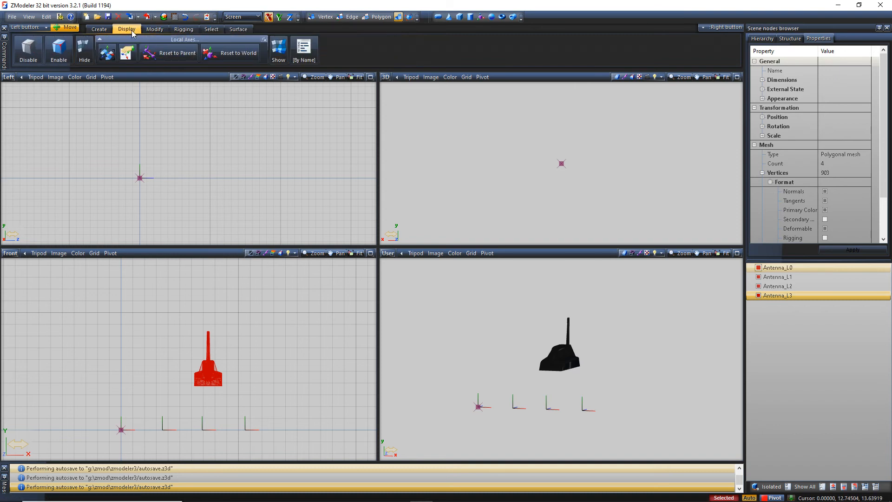
{"action": "left_click", "coordinate": [108, 53]}
{"action": "left_click", "coordinate": [210, 373]}
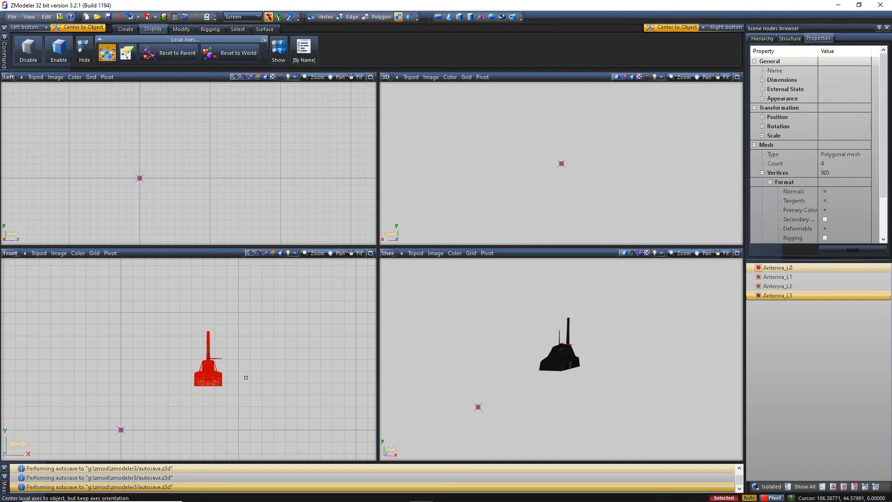
{"action": "left_click_drag", "start_coordinate": [246, 378], "coordinate": [199, 348]}
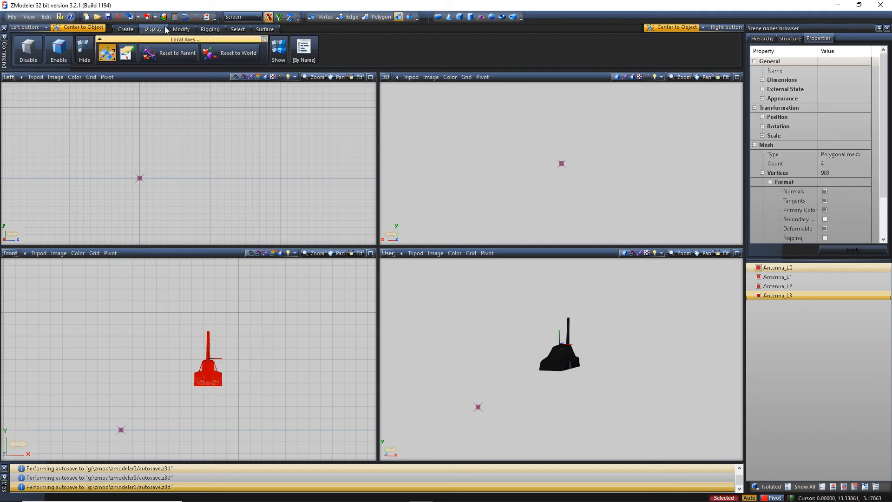
Step: Move the four selected antenna models along the X axis until they stand above the scene origin in the Front view
{"action": "left_click", "coordinate": [182, 28]}
{"action": "left_click", "coordinate": [166, 48]}
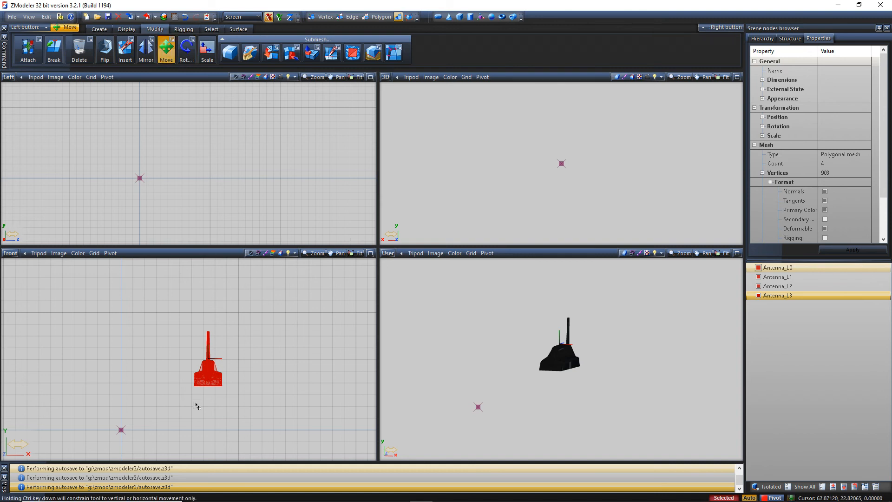
{"action": "left_click_drag", "start_coordinate": [212, 385], "coordinate": [124, 389]}
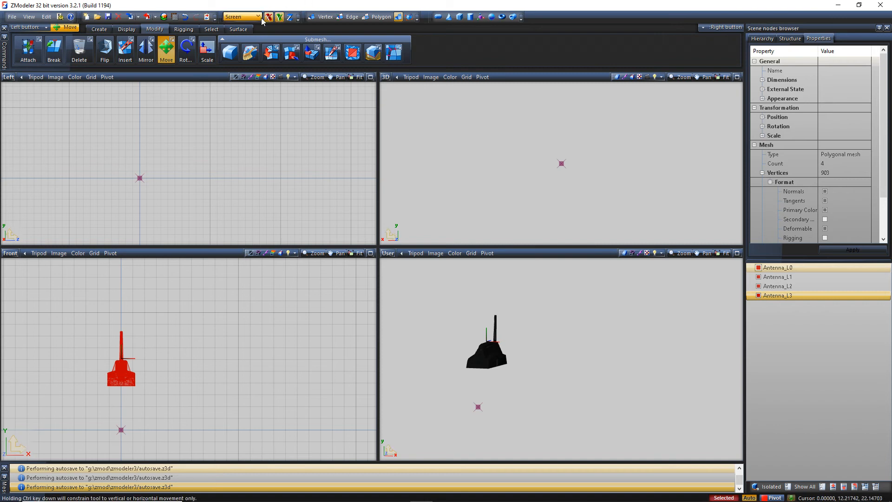
Step: Restrict movement to the Y axis and lower the four selected antenna models to just above the scene origin in the Front view
{"action": "left_click", "coordinate": [279, 16]}
{"action": "left_click_drag", "start_coordinate": [125, 392], "coordinate": [135, 409]}
{"action": "scroll", "coordinate": [176, 321], "scroll_direction": "down", "scroll_amount": 4}
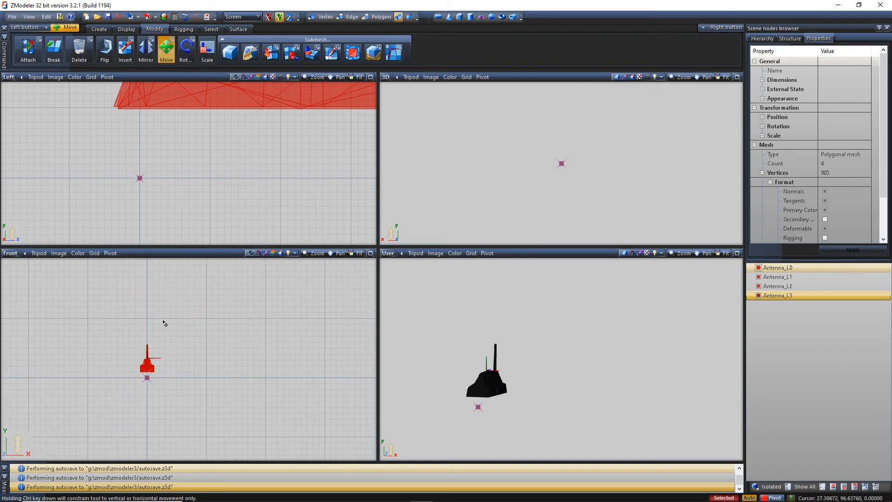
{"action": "middle_click_drag", "start_coordinate": [128, 372], "coordinate": [212, 375]}
{"action": "scroll", "coordinate": [250, 382], "scroll_direction": "up", "scroll_amount": 5}
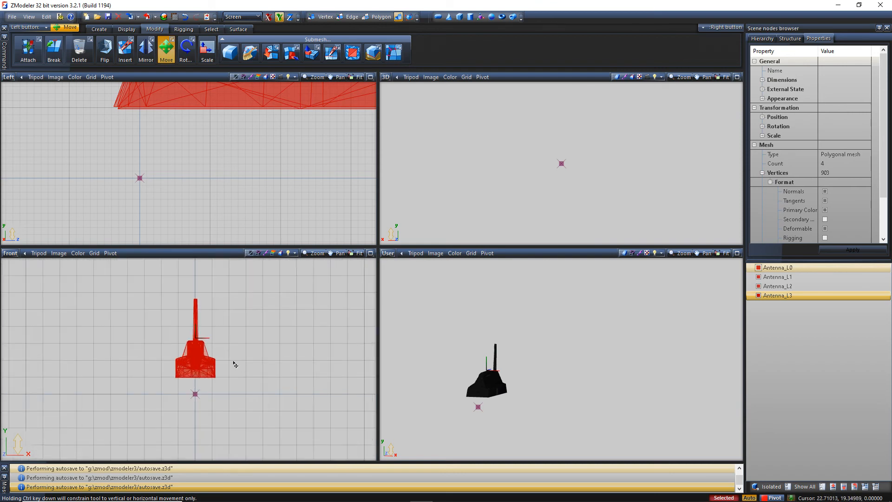
{"action": "middle_click_drag", "start_coordinate": [602, 411], "coordinate": [555, 398], "text": "alt"}
{"action": "middle_click_drag", "start_coordinate": [554, 398], "coordinate": [622, 378]}
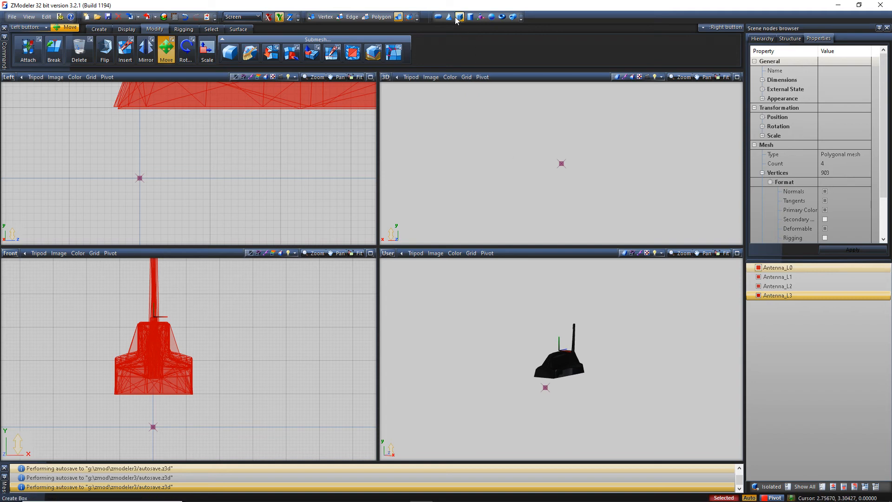
Step: Create a dummy helper at the scene origin and highlight it in the scene nodes list
{"action": "left_click", "coordinate": [481, 18]}
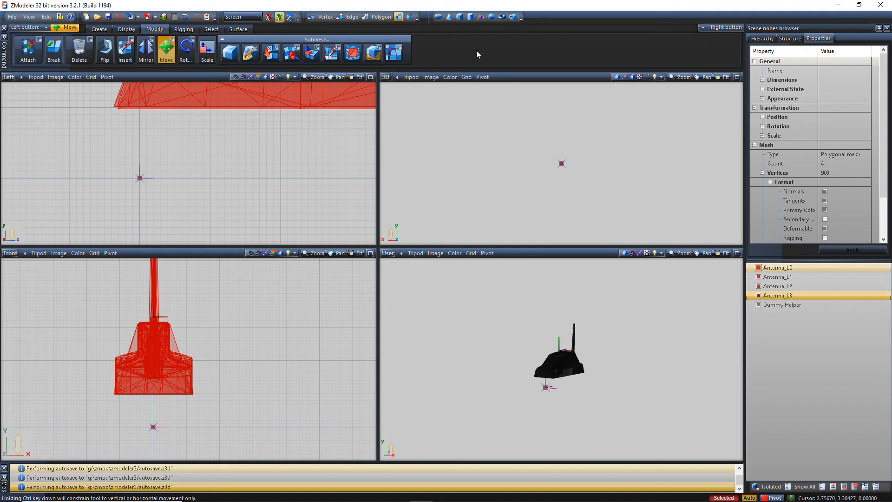
{"action": "left_click", "coordinate": [767, 304]}
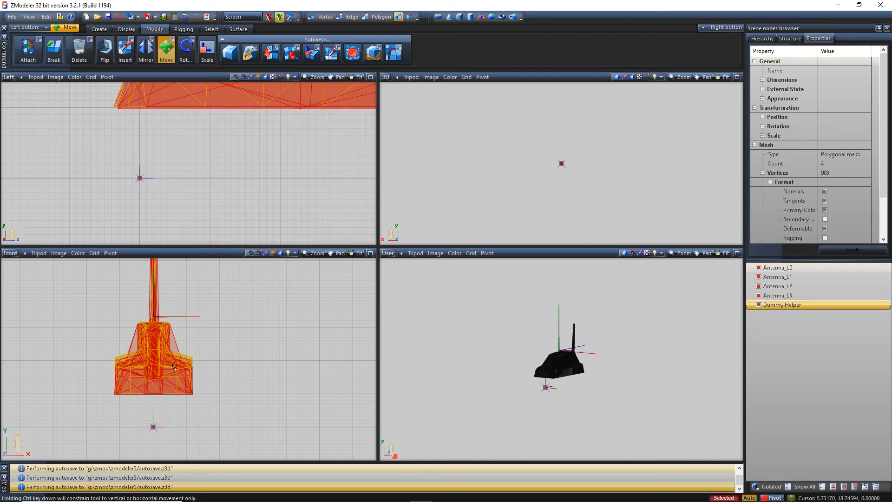
{"action": "scroll", "coordinate": [165, 368], "scroll_direction": "down", "scroll_amount": 2}
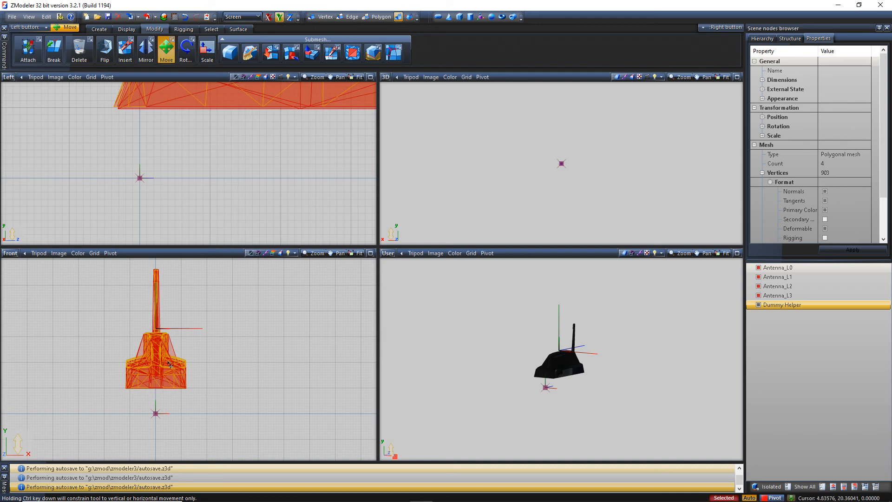
{"action": "scroll", "coordinate": [568, 375], "scroll_direction": "up", "scroll_amount": 5}
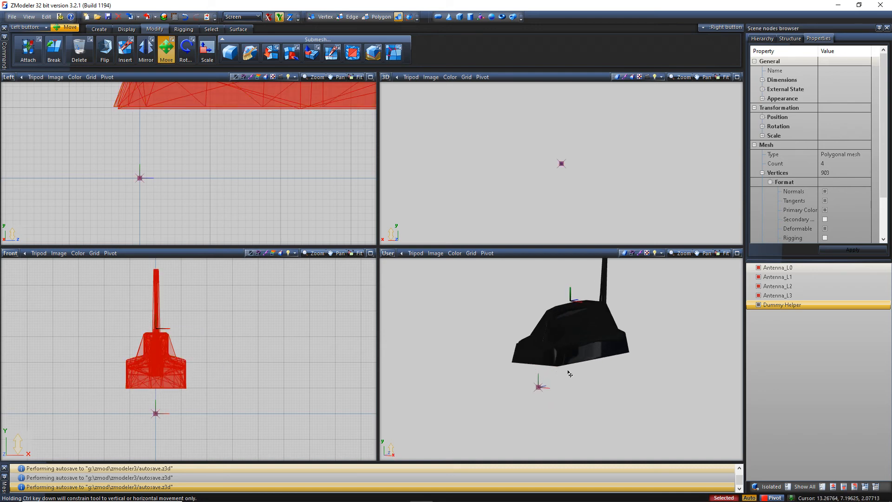
{"action": "scroll", "coordinate": [568, 375], "scroll_direction": "up", "scroll_amount": 3}
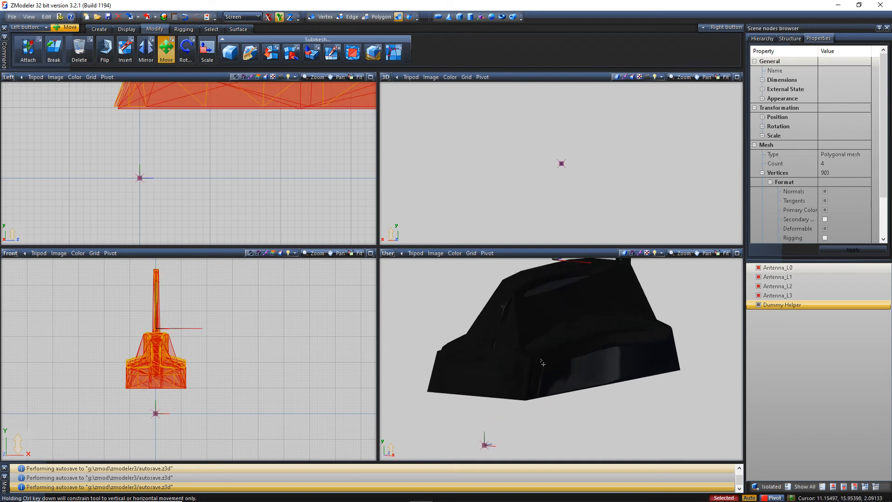
{"action": "middle_click_drag", "start_coordinate": [542, 340], "coordinate": [585, 324]}
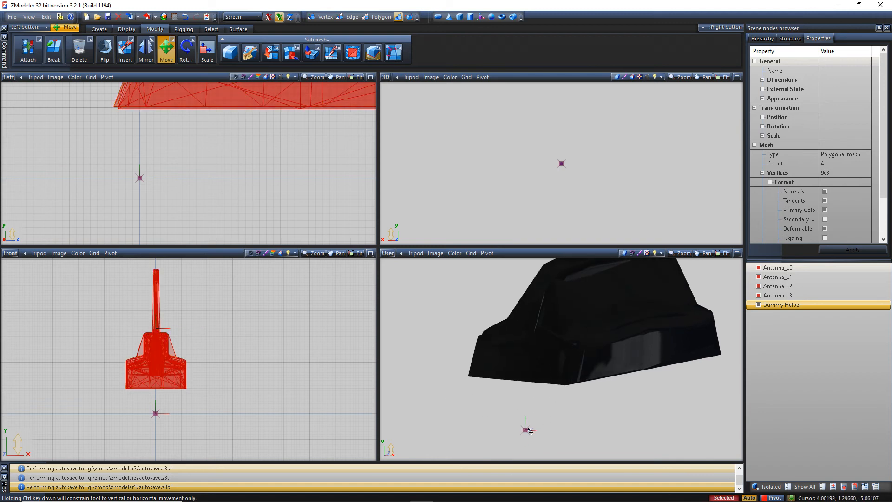
Step: Hide the pivot marker and inspect the dummy helper up close at the origin in the Front view
{"action": "left_click", "coordinate": [479, 255]}
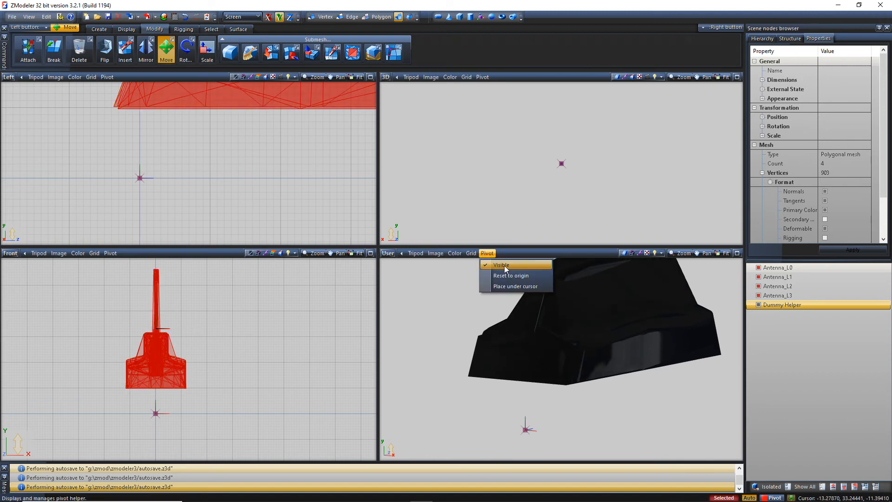
{"action": "left_click", "coordinate": [504, 265]}
{"action": "scroll", "coordinate": [528, 425], "scroll_direction": "up", "scroll_amount": 2}
{"action": "scroll", "coordinate": [131, 420], "scroll_direction": "up", "scroll_amount": 8}
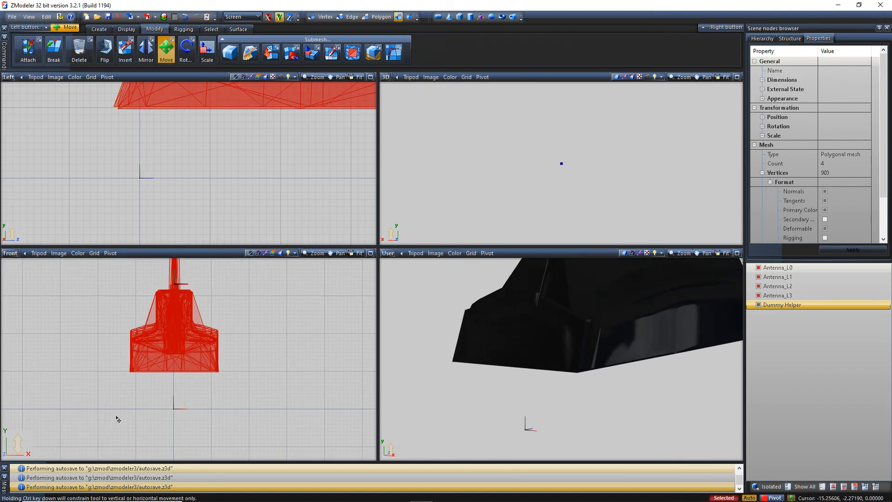
{"action": "scroll", "coordinate": [161, 408], "scroll_direction": "up", "scroll_amount": 5}
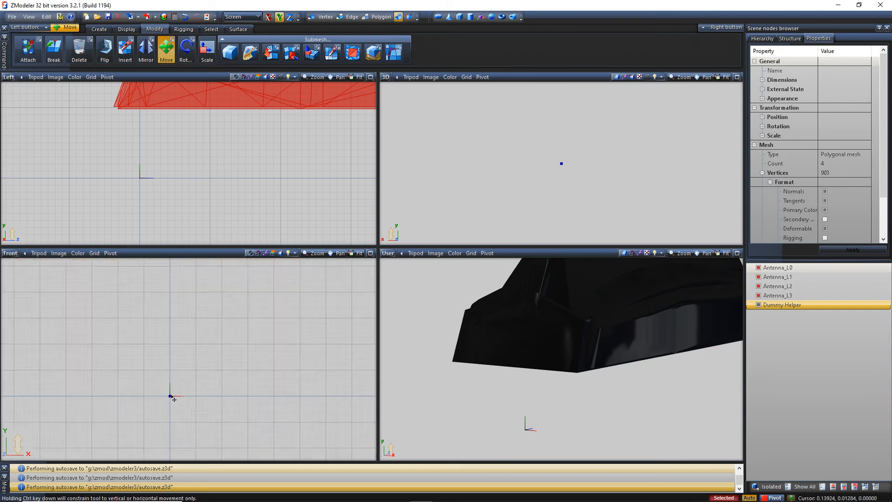
{"action": "scroll", "coordinate": [176, 400], "scroll_direction": "up", "scroll_amount": 4}
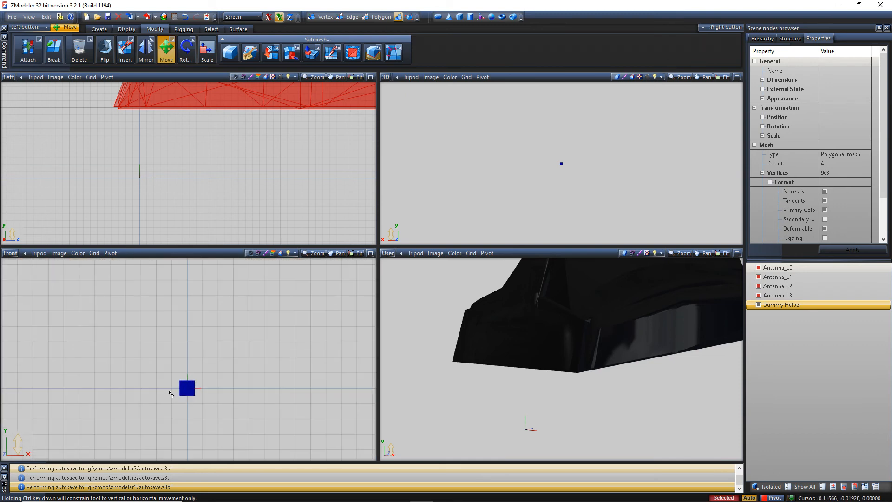
{"action": "scroll", "coordinate": [188, 410], "scroll_direction": "down", "scroll_amount": 6}
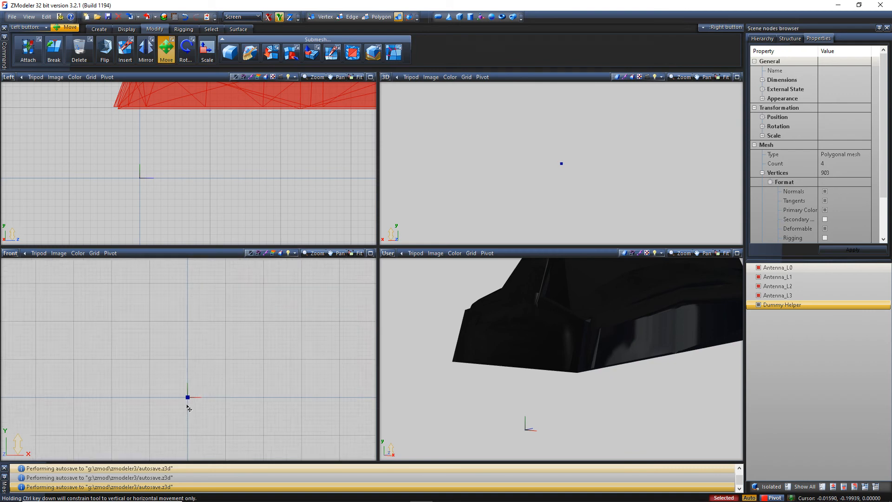
{"action": "scroll", "coordinate": [187, 409], "scroll_direction": "down", "scroll_amount": 3}
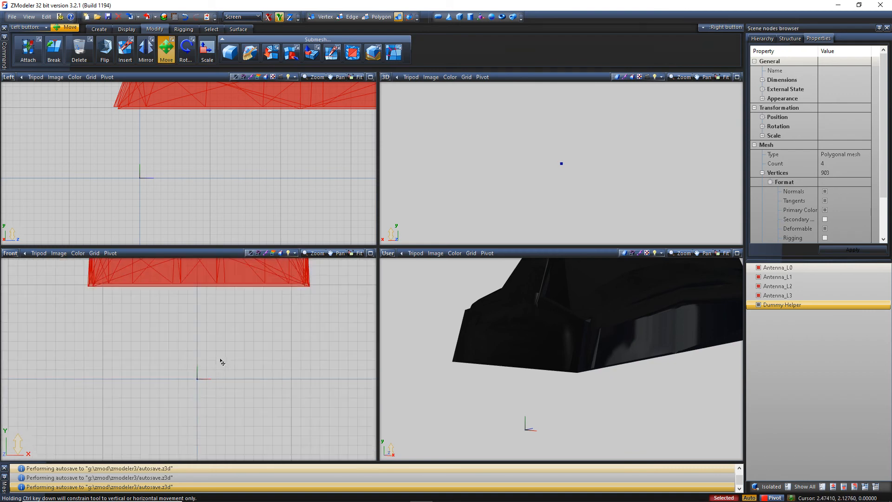
Step: Deselect the antenna models and rename the dummy helper as Misc_Antenna
{"action": "middle_click_drag", "start_coordinate": [209, 367], "coordinate": [204, 389]}
{"action": "scroll", "coordinate": [204, 389], "scroll_direction": "down", "scroll_amount": 1}
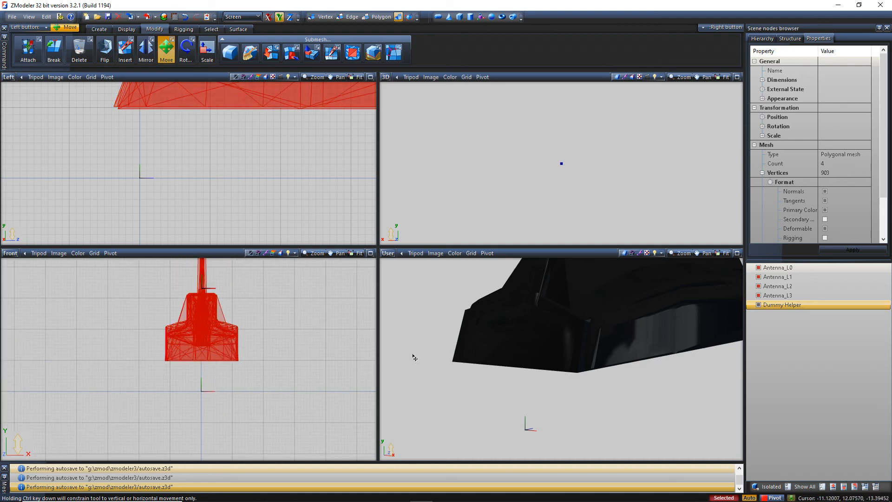
{"action": "middle_click_drag", "start_coordinate": [299, 373], "coordinate": [299, 407]}
{"action": "middle_click_drag", "start_coordinate": [266, 328], "coordinate": [273, 352]}
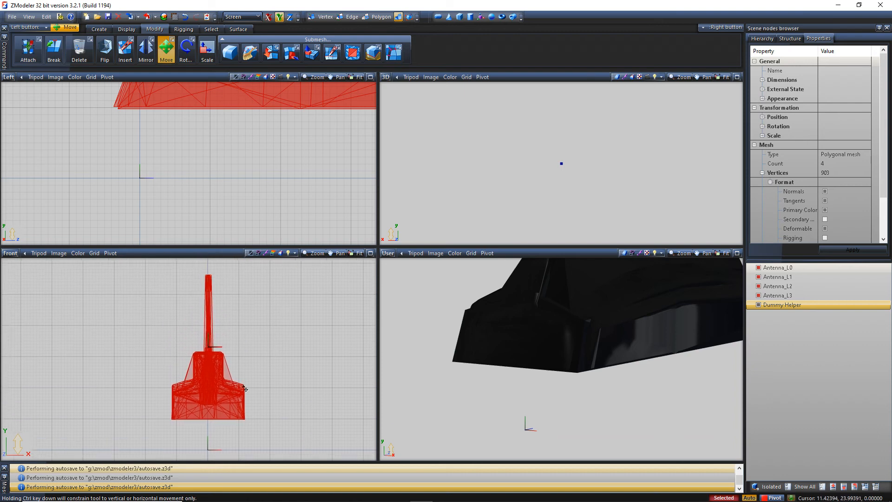
{"action": "left_click", "coordinate": [289, 319]}
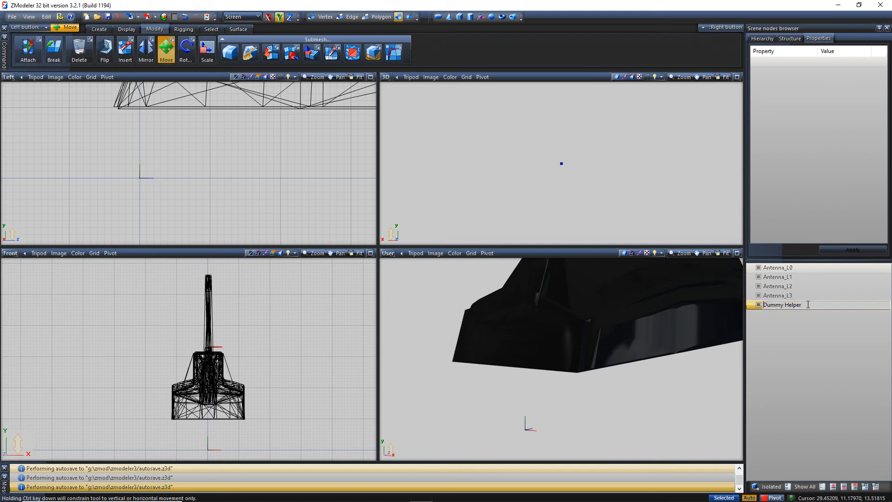
{"action": "double_click", "coordinate": [800, 307]}
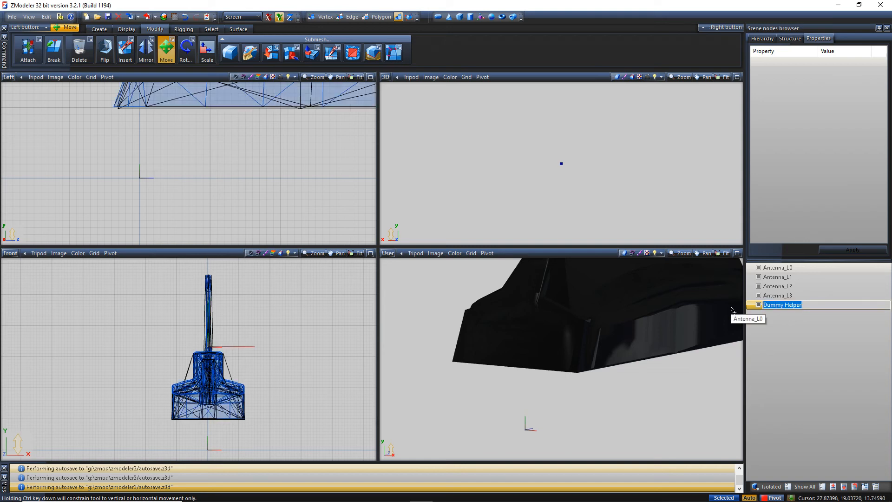
{"action": "type", "text": "Misc_Antenna"}
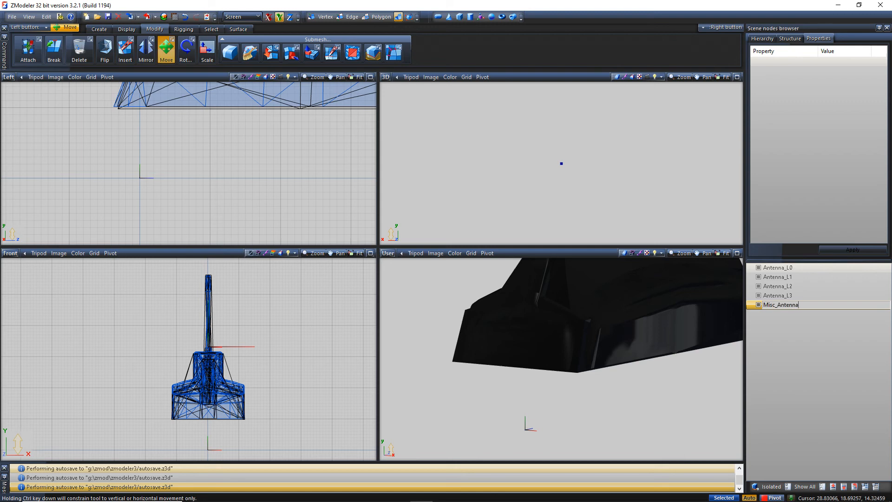
{"action": "key", "text": "Return"}
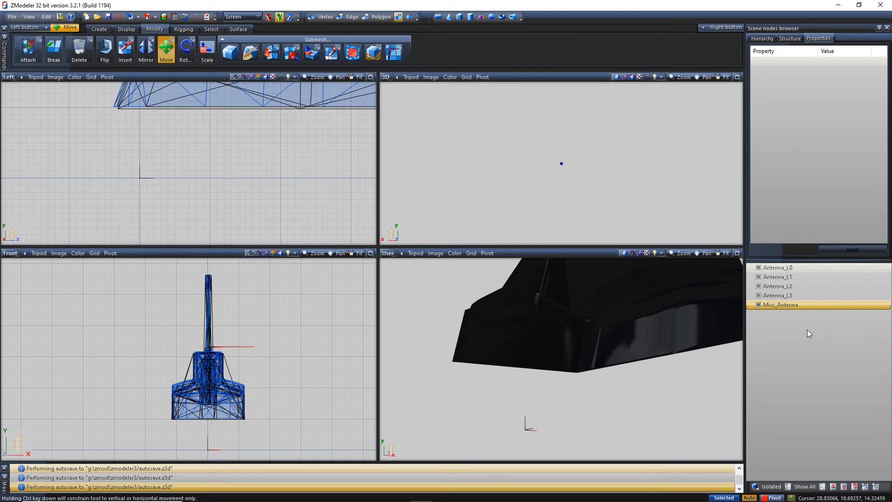
Step: Try nesting all four antenna models under Misc_Antenna in the scene nodes list and undo it
{"action": "left_click", "coordinate": [793, 295]}
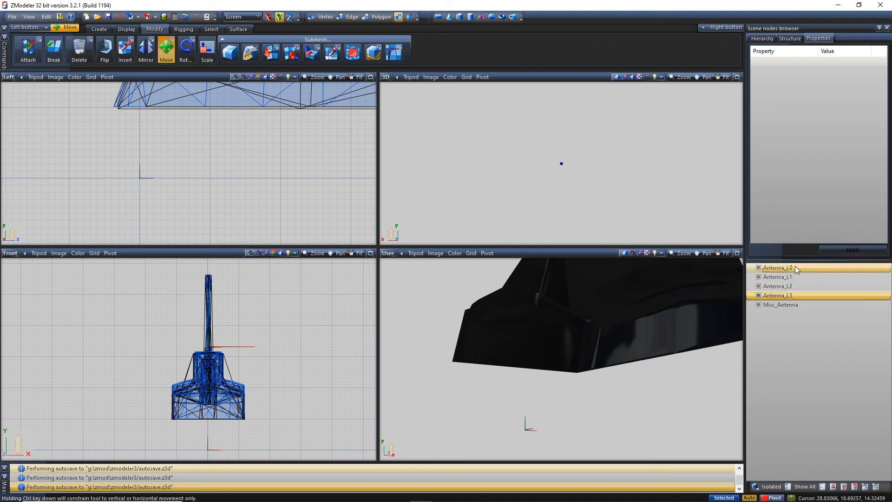
{"action": "left_click", "coordinate": [810, 304], "text": "shift"}
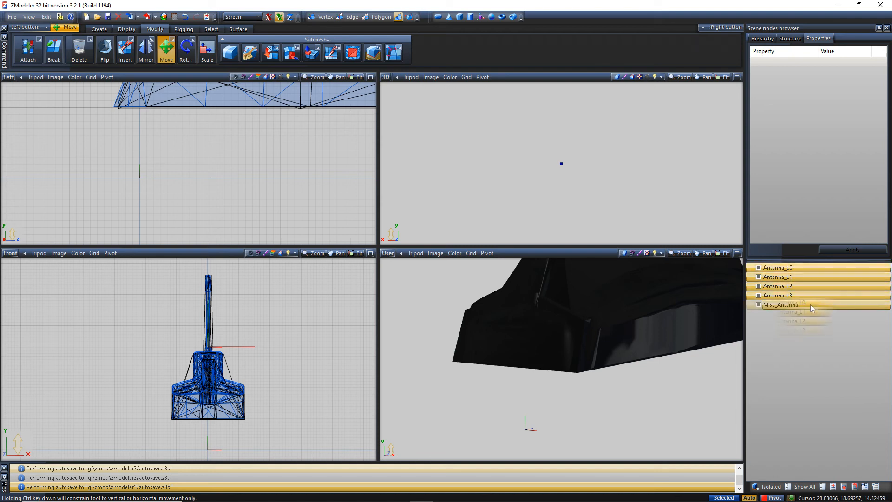
{"action": "left_click", "coordinate": [751, 268]}
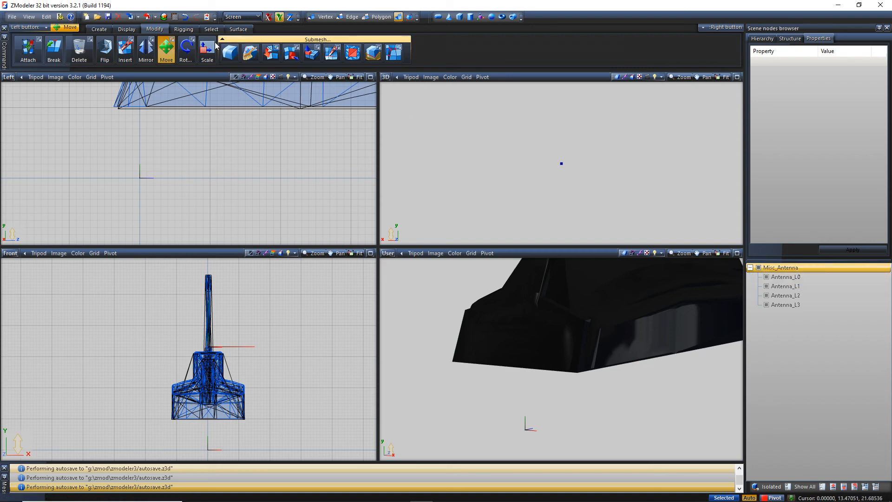
{"action": "left_click", "coordinate": [185, 17]}
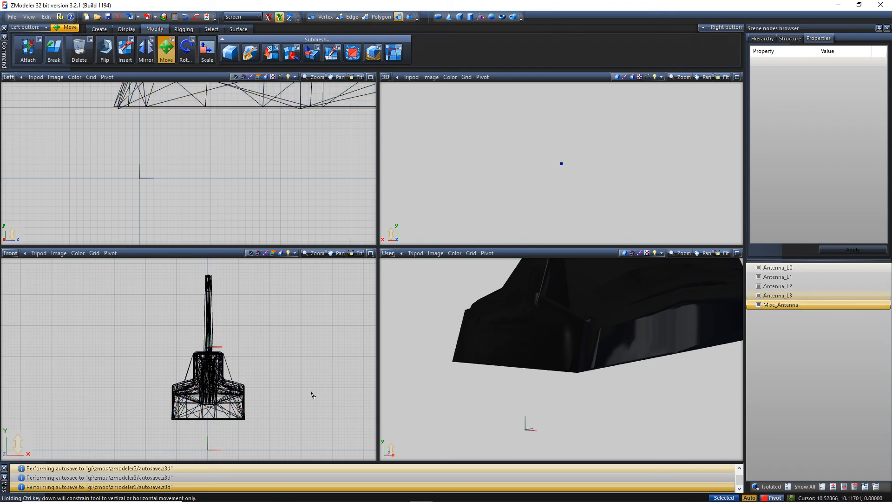
Step: Nest Antenna_L0 through Antenna_L3 under the Misc_Antenna dummy as child nodes, and check the group by collapsing and expanding it
{"action": "left_click", "coordinate": [804, 296]}
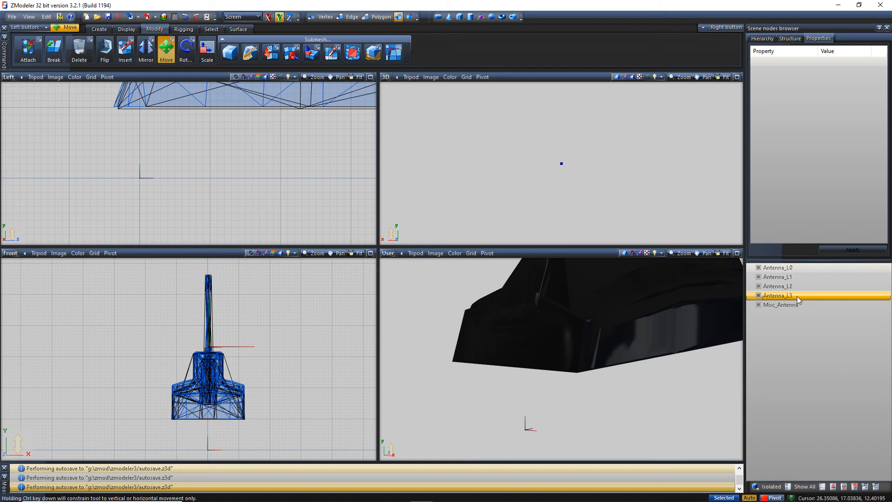
{"action": "left_click", "coordinate": [796, 270], "text": "shift"}
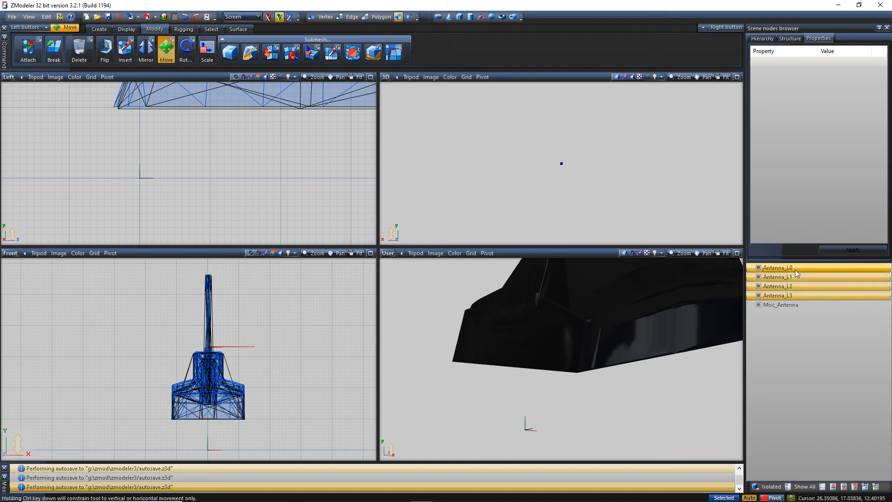
{"action": "left_click", "coordinate": [794, 296]}
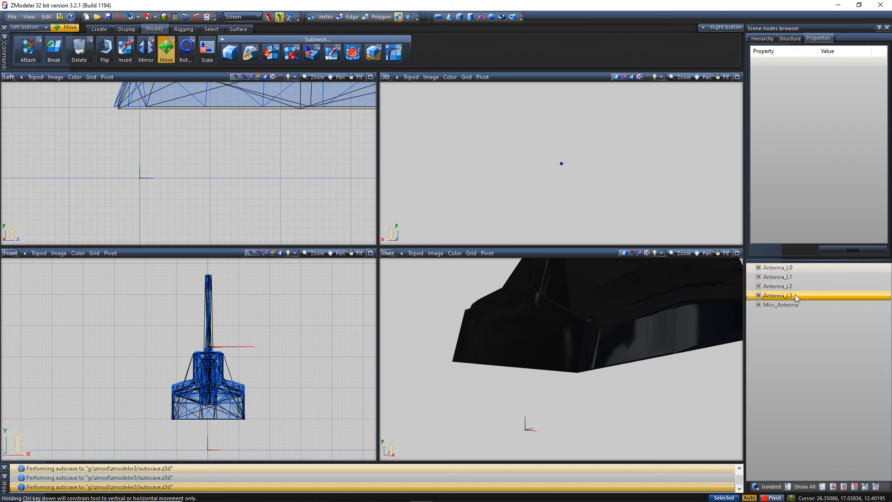
{"action": "left_click", "coordinate": [798, 269], "text": "ctrl"}
{"action": "left_click", "coordinate": [794, 268], "text": "shift"}
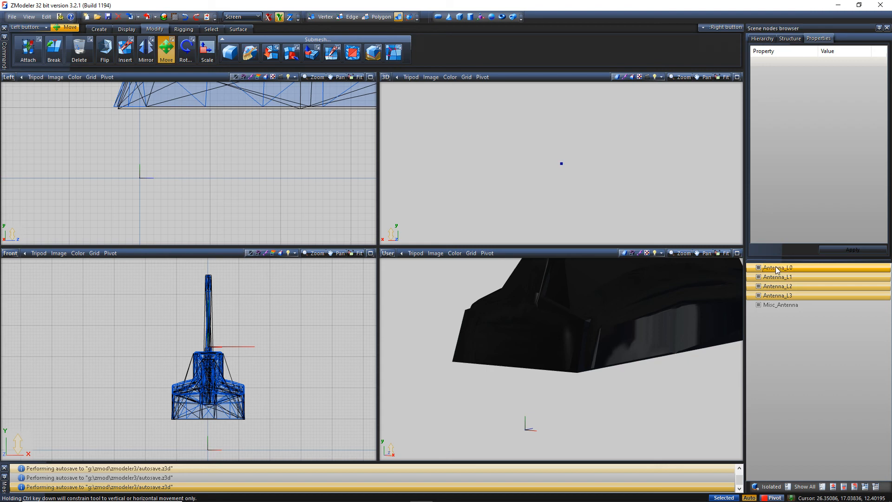
{"action": "left_click_drag", "start_coordinate": [776, 268], "coordinate": [802, 303]}
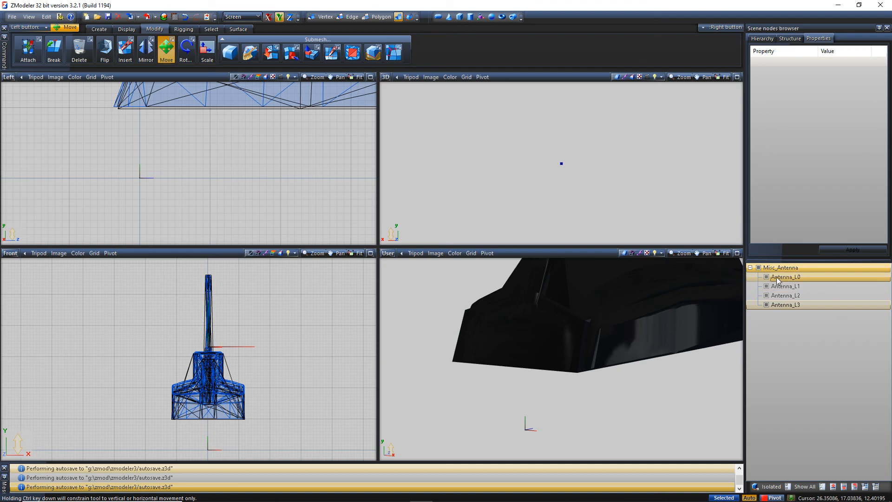
{"action": "left_click", "coordinate": [751, 269]}
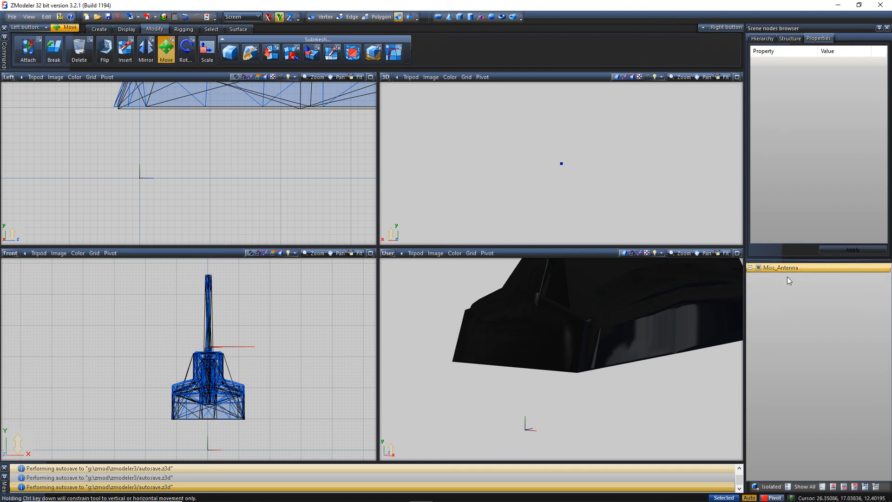
{"action": "left_click", "coordinate": [751, 268]}
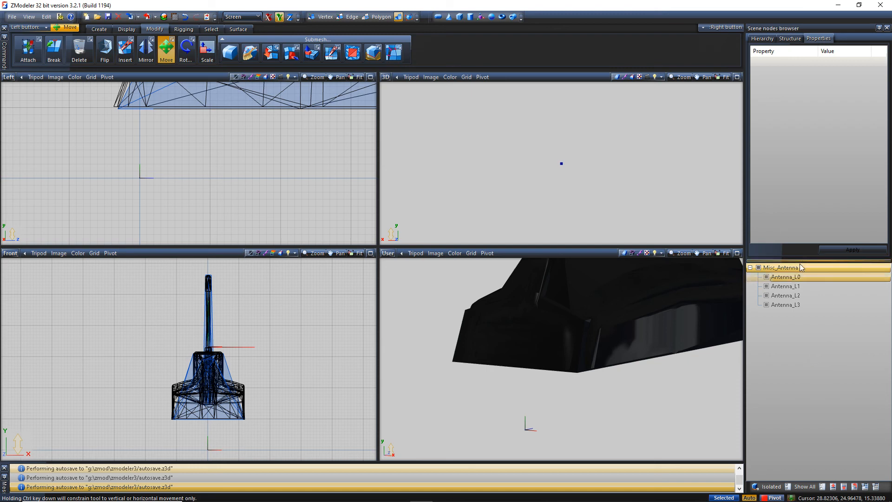
Step: Show the structural state settings for the Misc_Antenna node
{"action": "left_click", "coordinate": [799, 40]}
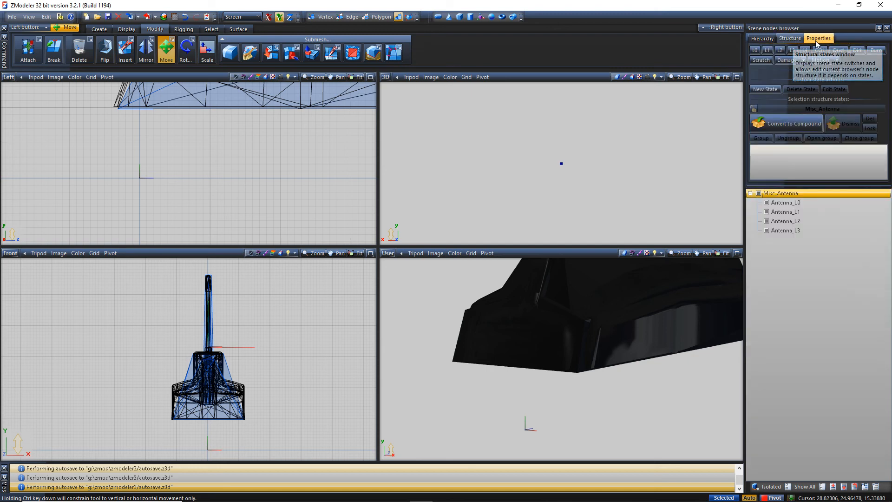
{"action": "left_click", "coordinate": [817, 38]}
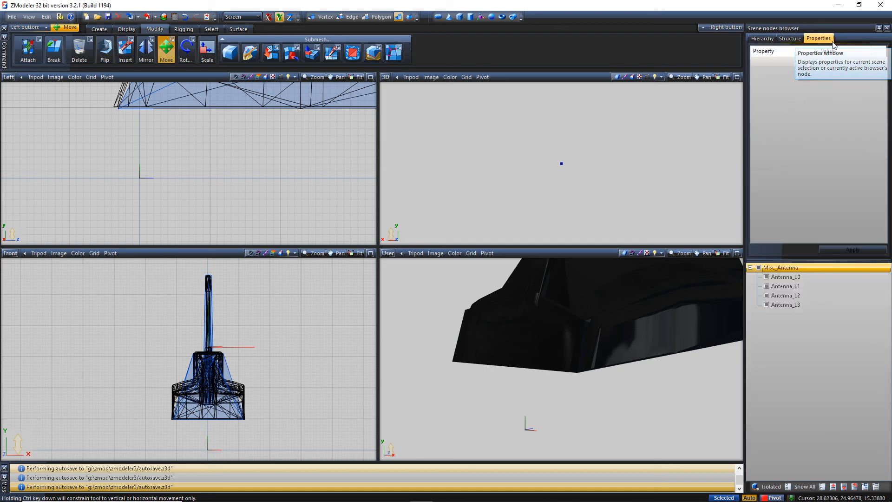
{"action": "left_click", "coordinate": [790, 38]}
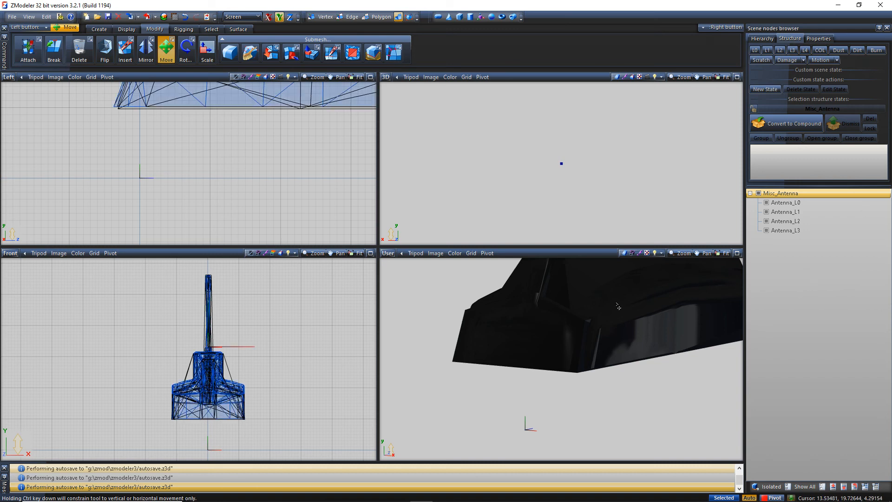
Step: Convert the Misc_Antenna node to a compound and lock the structure page on it
{"action": "middle_click_drag", "start_coordinate": [621, 308], "coordinate": [601, 363]}
{"action": "scroll", "coordinate": [556, 331], "scroll_direction": "down", "scroll_amount": 2}
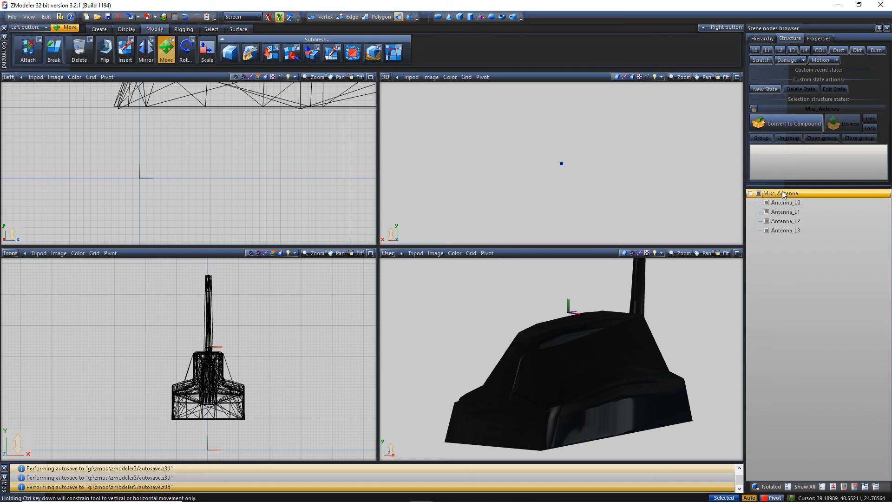
{"action": "left_click", "coordinate": [777, 124]}
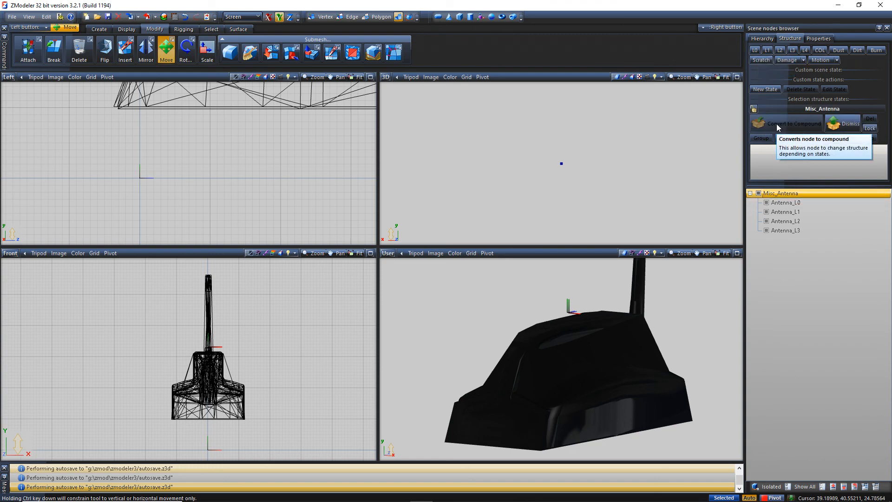
{"action": "left_click", "coordinate": [753, 108]}
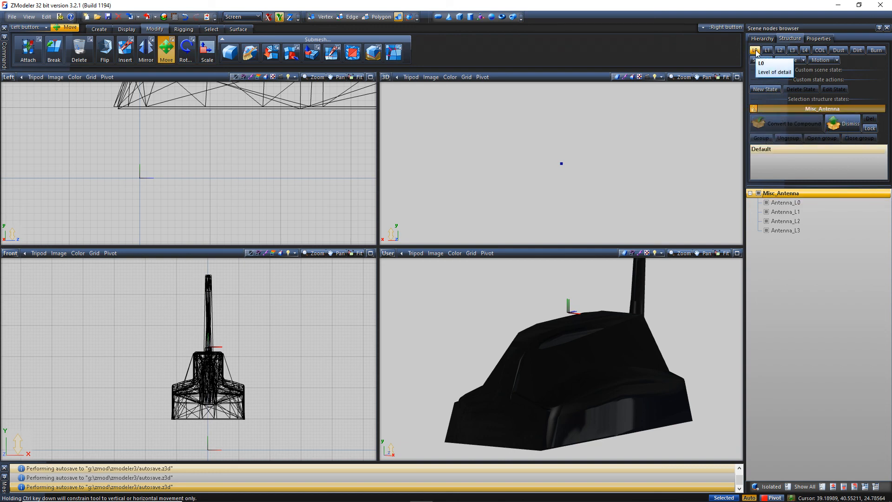
Step: Assign Antenna_L0 to the L0 state of the Misc_Antenna compound and enlarge the state list
{"action": "left_click", "coordinate": [797, 204]}
{"action": "left_click_drag", "start_coordinate": [796, 206], "coordinate": [795, 162]}
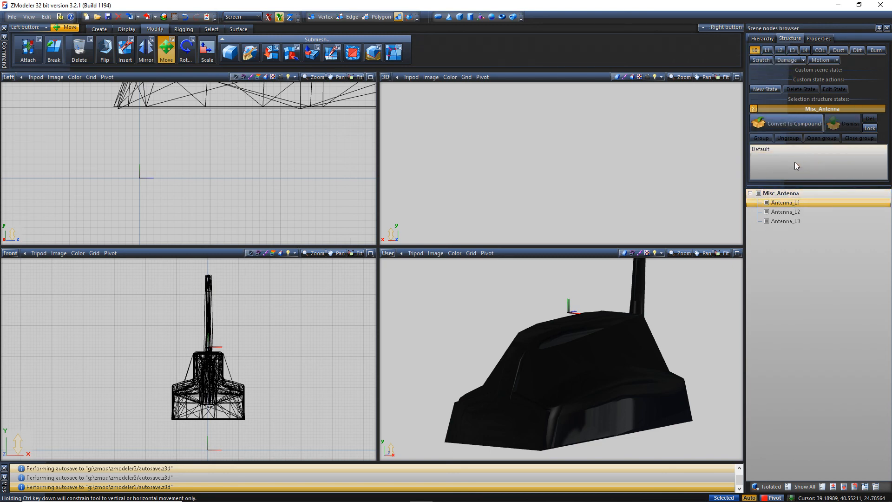
{"action": "left_click_drag", "start_coordinate": [813, 197], "coordinate": [812, 246]}
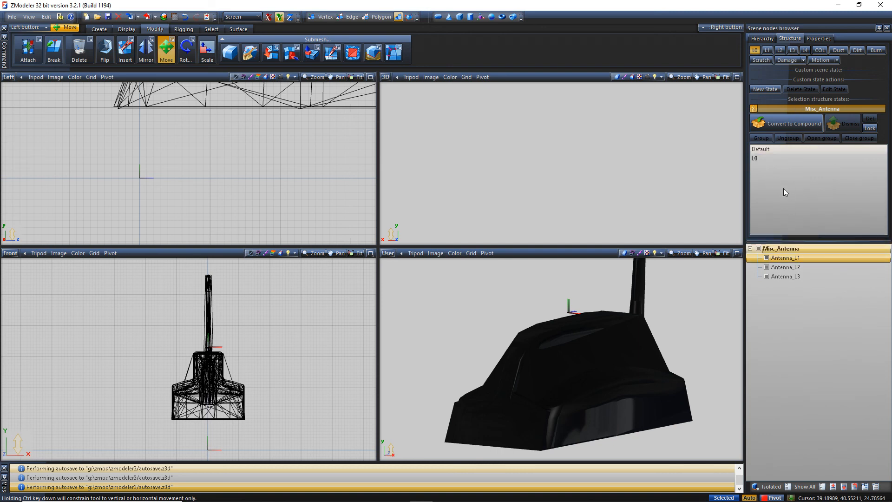
Step: Assign Antenna_L1 to the L1 state of the Misc_Antenna compound
{"action": "left_click", "coordinate": [767, 51]}
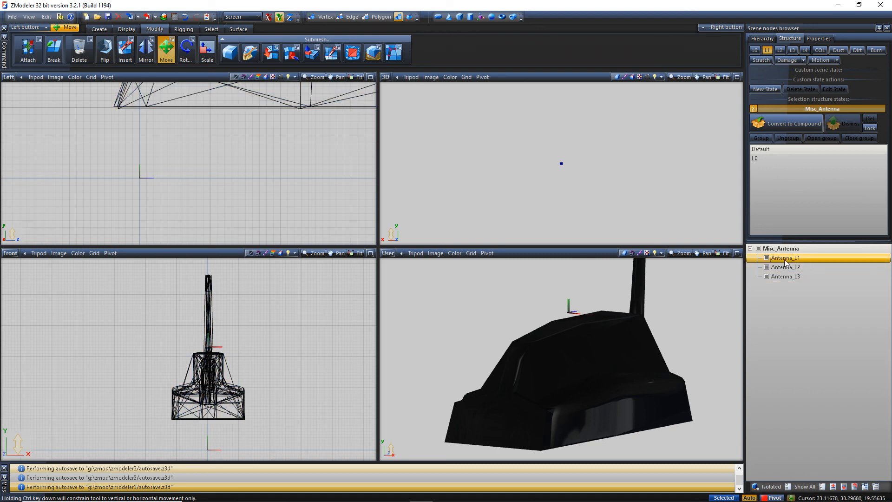
{"action": "left_click", "coordinate": [767, 49]}
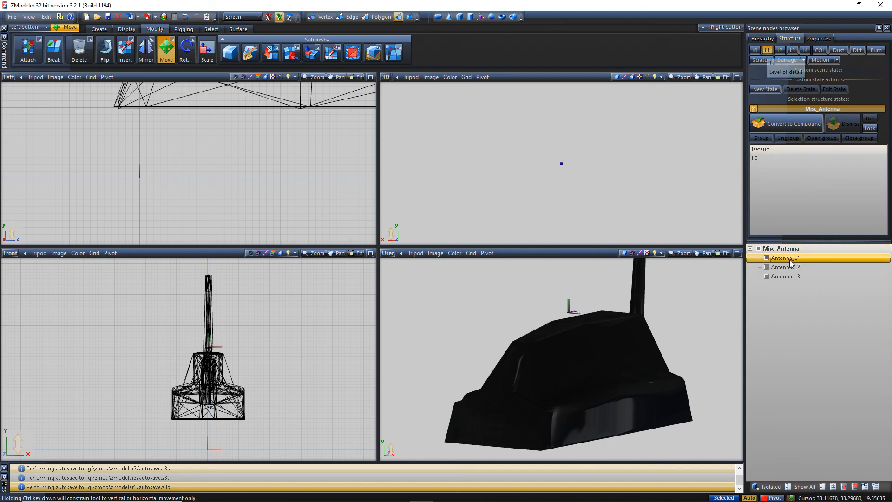
{"action": "left_click", "coordinate": [768, 50]}
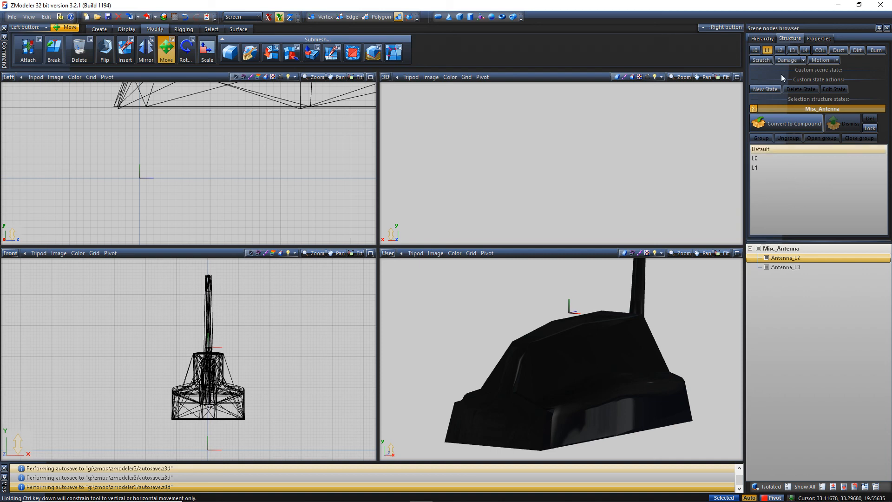
Step: Assign Antenna_L2 to the L2 state and Antenna_L3 to the L3 state, and unlock the structure page from Misc_Antenna
{"action": "left_click", "coordinate": [780, 50]}
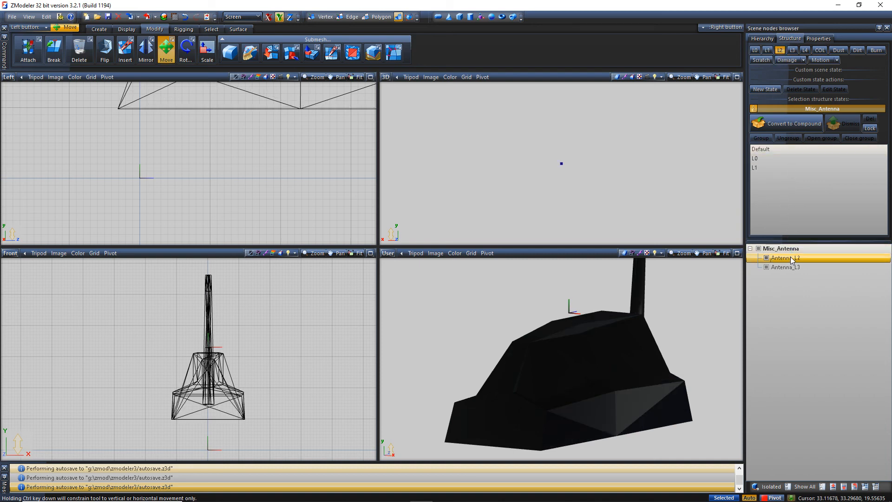
{"action": "left_click_drag", "start_coordinate": [790, 257], "coordinate": [802, 198]}
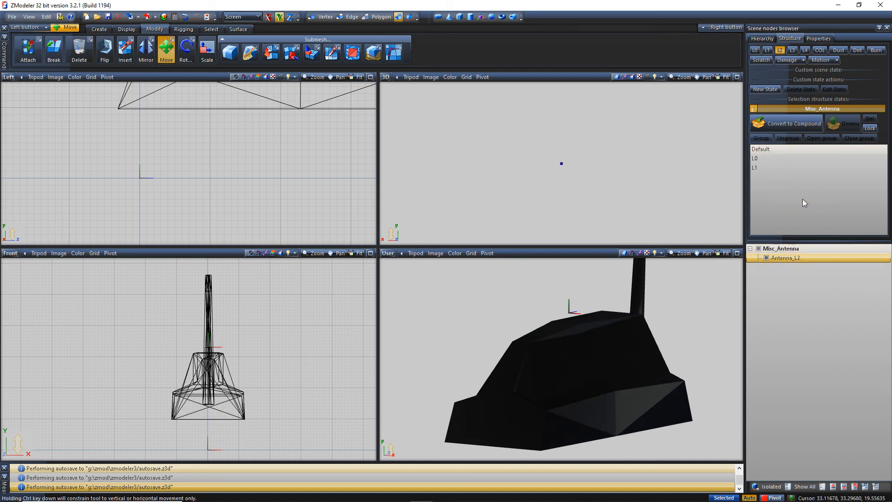
{"action": "left_click", "coordinate": [793, 50]}
{"action": "left_click_drag", "start_coordinate": [790, 257], "coordinate": [805, 203]}
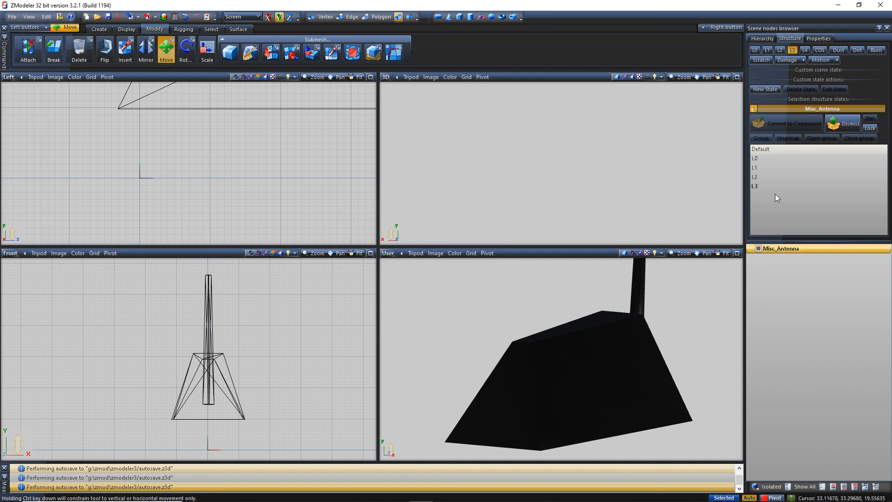
{"action": "left_click", "coordinate": [754, 109]}
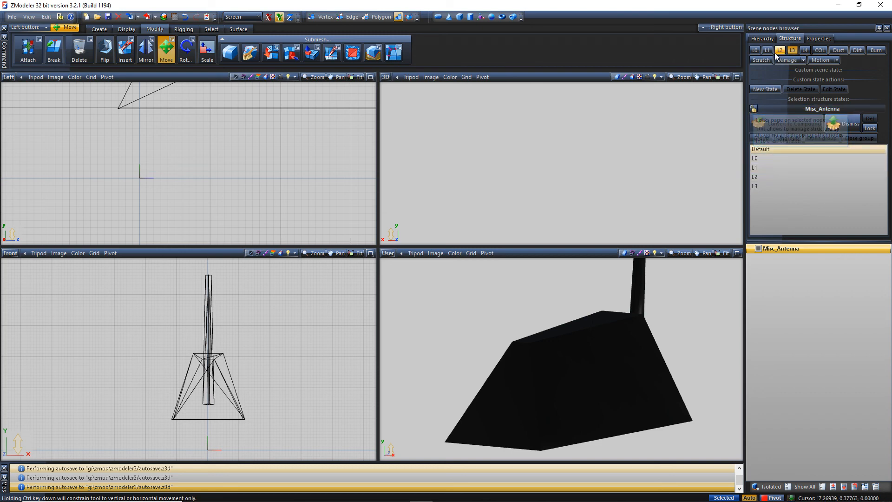
Step: Examine the compound's detail levels L0 through L4 in the maximized User view and return to L0
{"action": "left_click", "coordinate": [756, 51]}
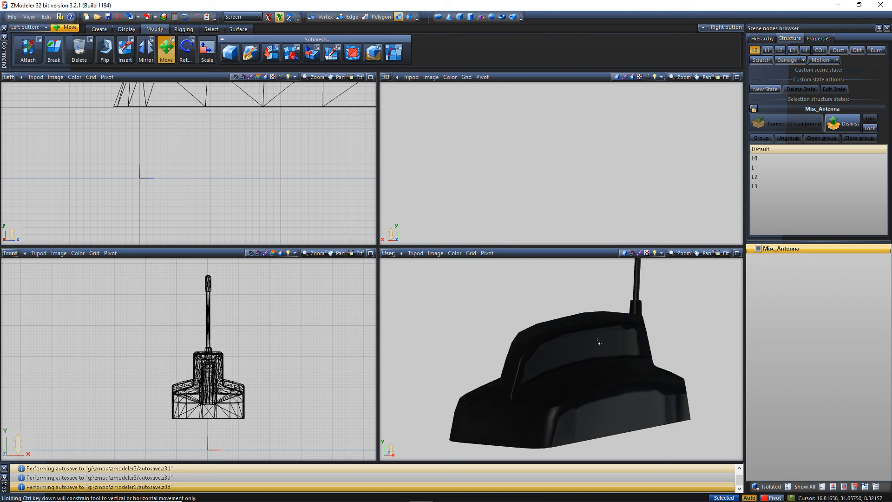
{"action": "left_click", "coordinate": [735, 255]}
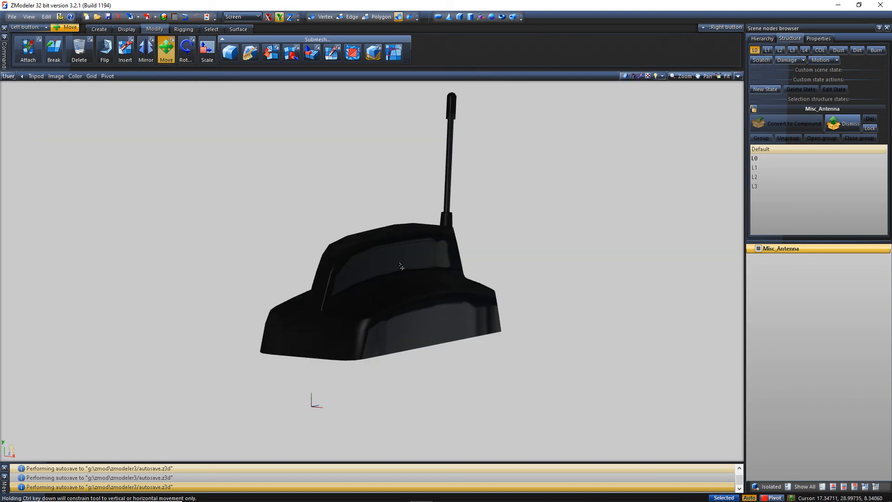
{"action": "scroll", "coordinate": [395, 265], "scroll_direction": "up", "scroll_amount": 2}
{"action": "middle_click_drag", "start_coordinate": [386, 266], "coordinate": [377, 294]}
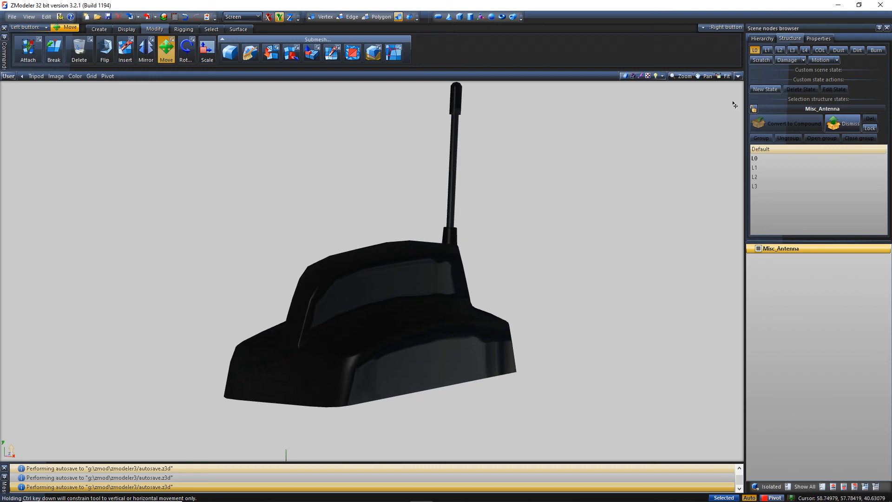
{"action": "left_click", "coordinate": [767, 50]}
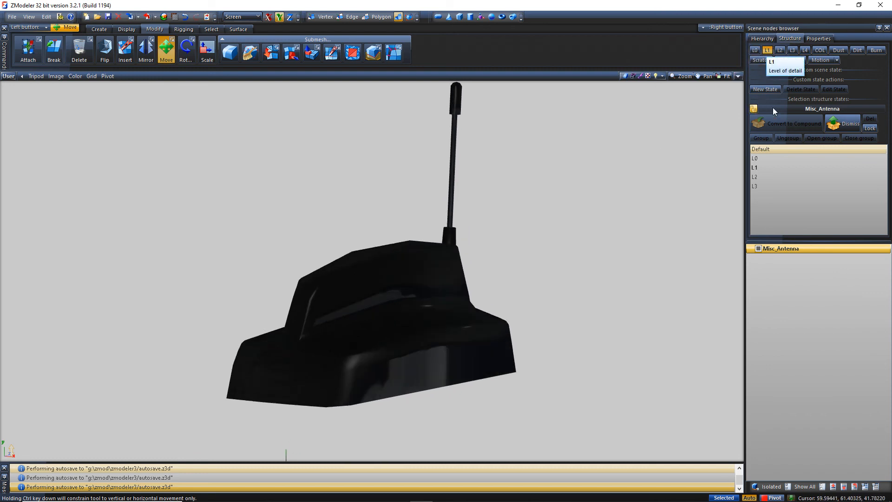
{"action": "left_click", "coordinate": [781, 51]}
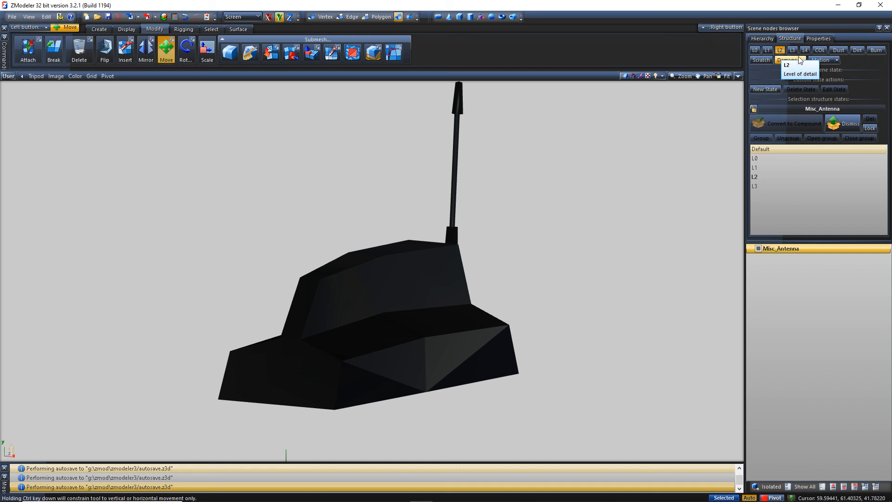
{"action": "left_click", "coordinate": [793, 52]}
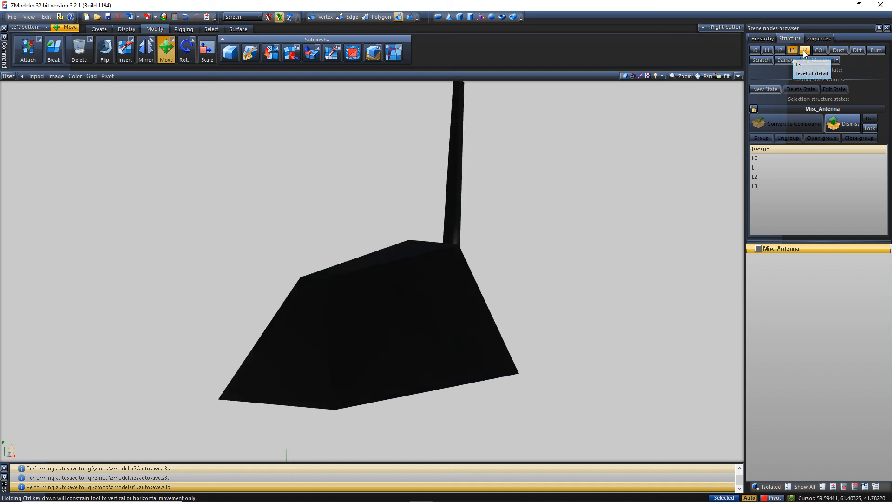
{"action": "left_click", "coordinate": [804, 50]}
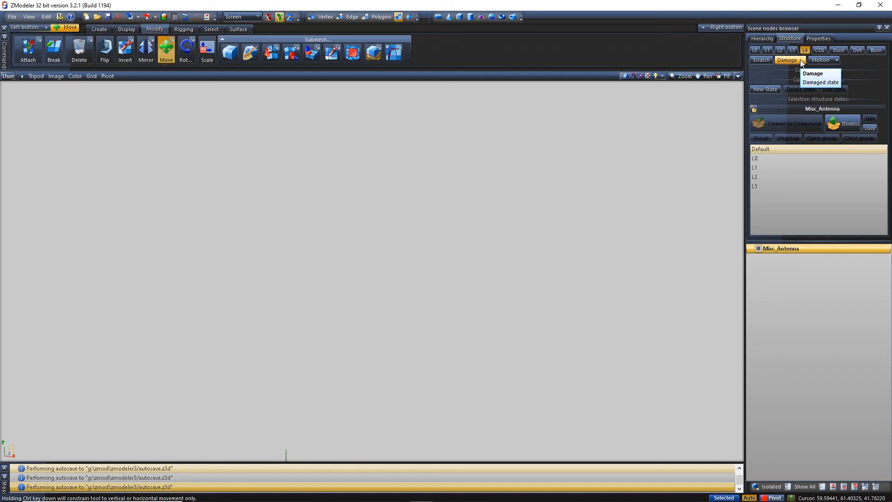
{"action": "left_click", "coordinate": [756, 50]}
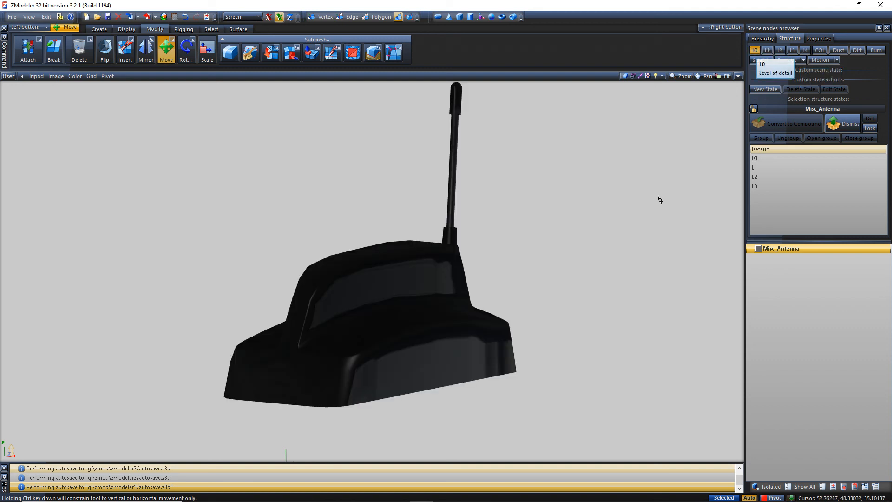
{"action": "scroll", "coordinate": [345, 306], "scroll_direction": "up", "scroll_amount": 2}
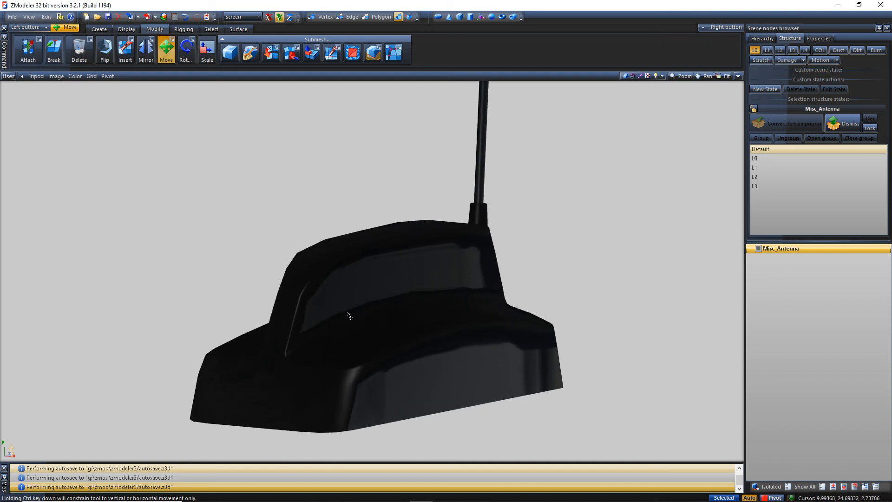
{"action": "left_click", "coordinate": [858, 51]}
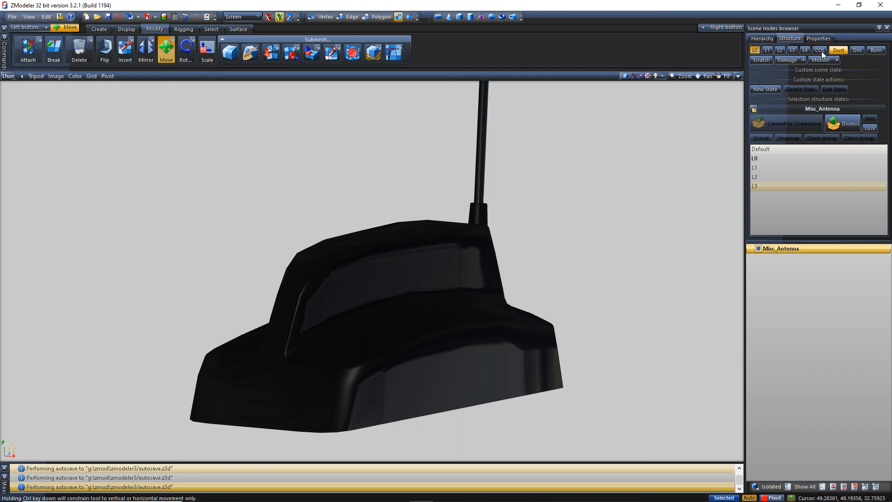
{"action": "left_click", "coordinate": [839, 51]}
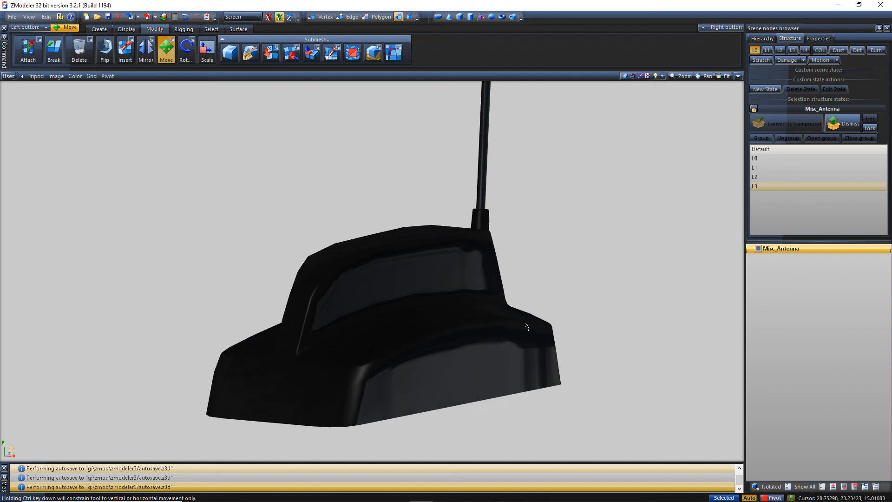
{"action": "scroll", "coordinate": [526, 326], "scroll_direction": "down", "scroll_amount": 7}
{"action": "middle_click_drag", "start_coordinate": [524, 287], "coordinate": [497, 305]}
{"action": "scroll", "coordinate": [484, 324], "scroll_direction": "up", "scroll_amount": 3}
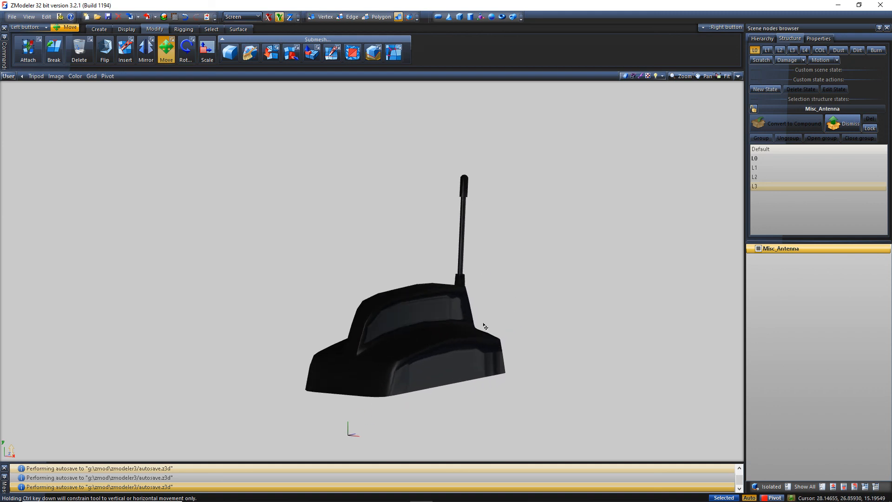